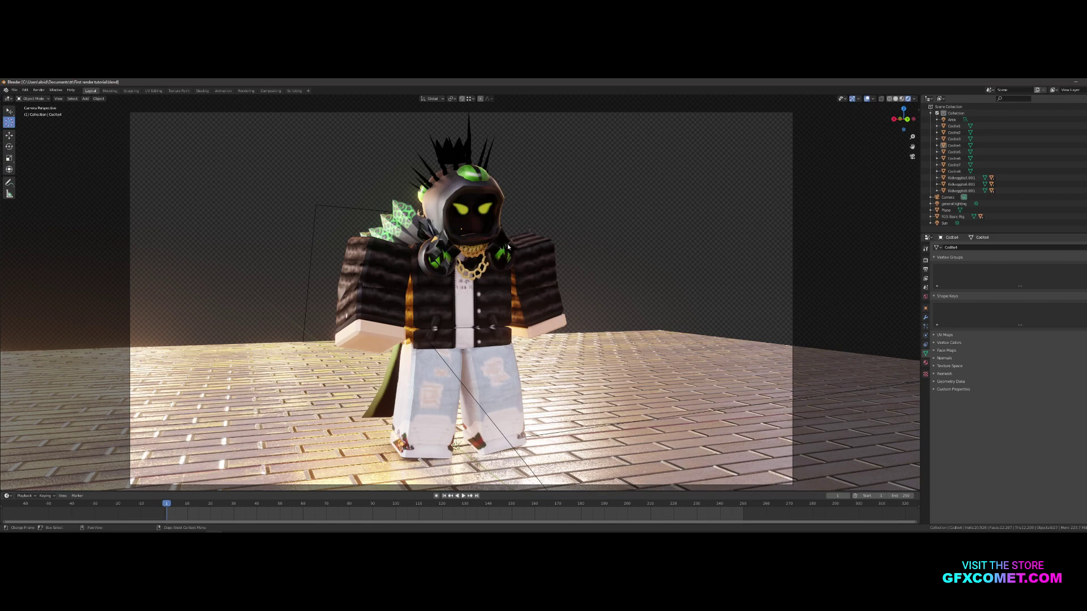
# Delete the eight extra objects and the floor plane from the Blender scene
pyautogui.press('x')
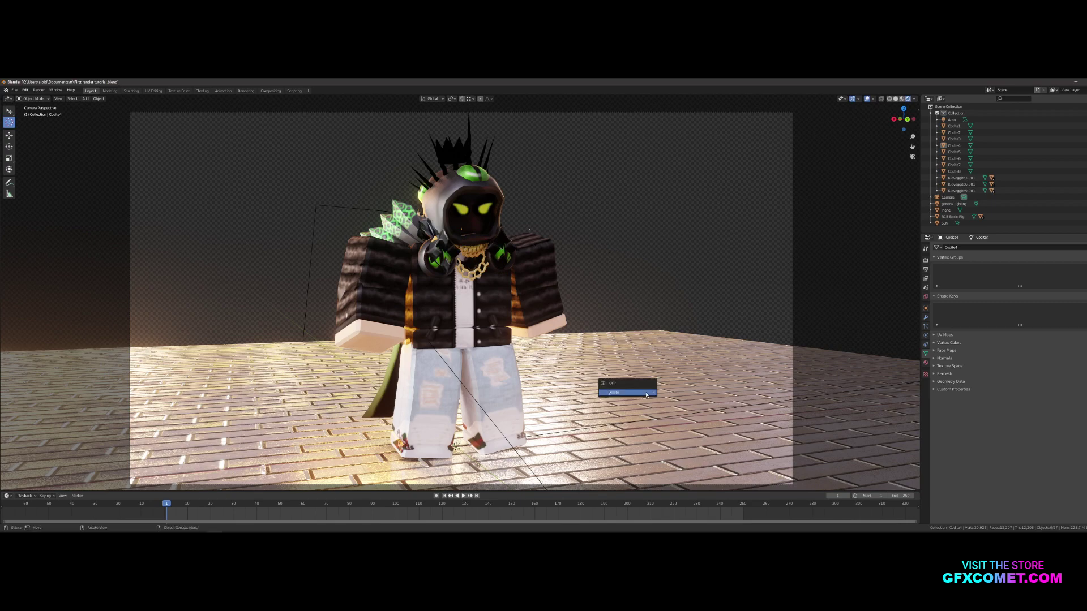
pyautogui.click(646, 393)
pyautogui.click(639, 381)
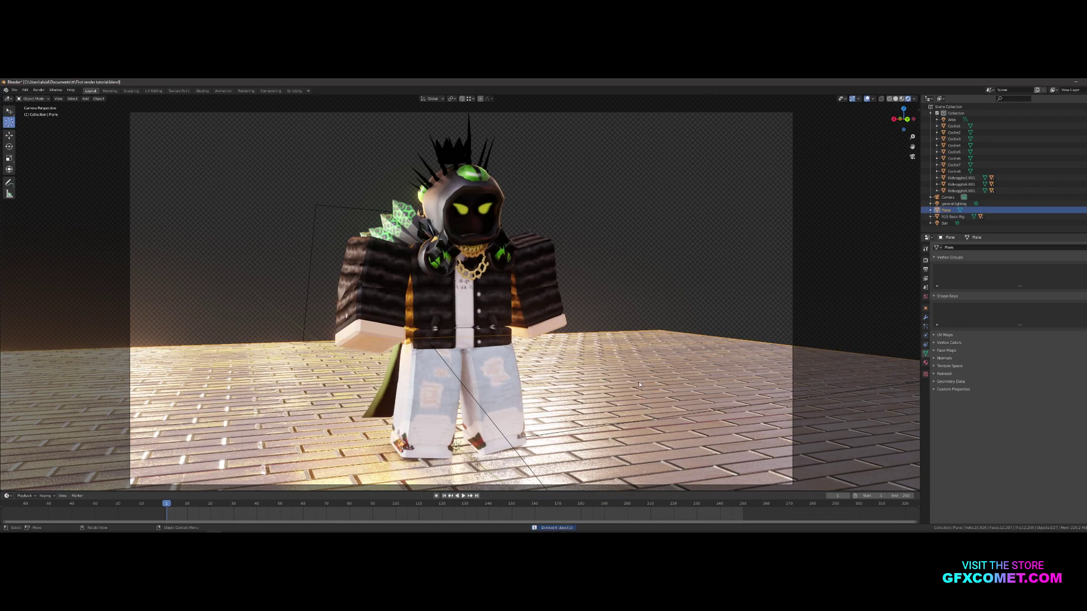
pyautogui.press('x')
pyautogui.click(639, 383)
# Reframe the camera with walk navigation and render the character image for saving
pyautogui.hotkey('shift', '`')
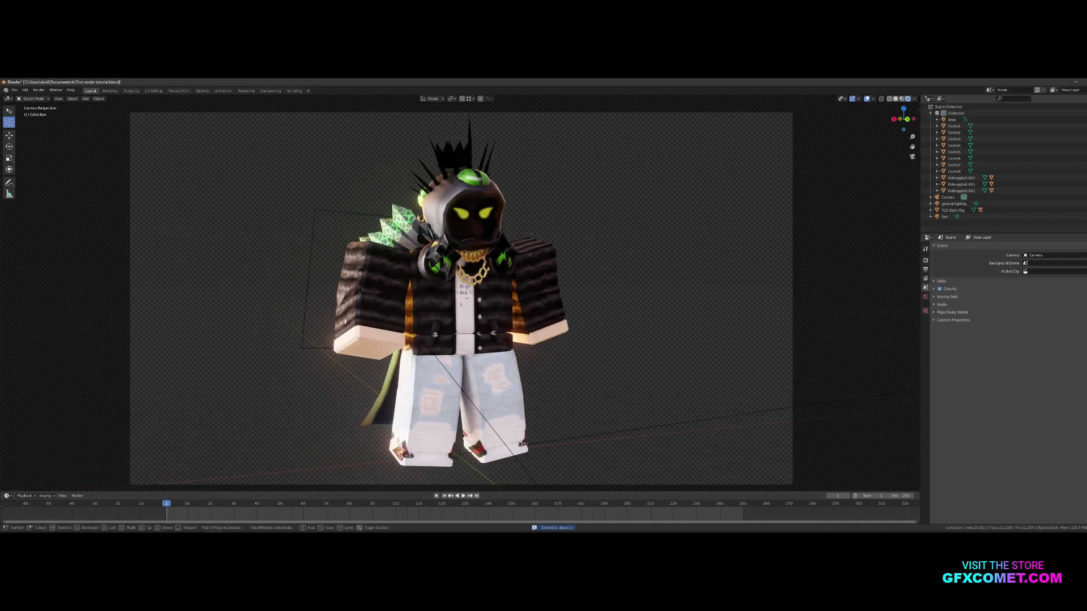
pyautogui.click(477, 317)
pyautogui.click(39, 90)
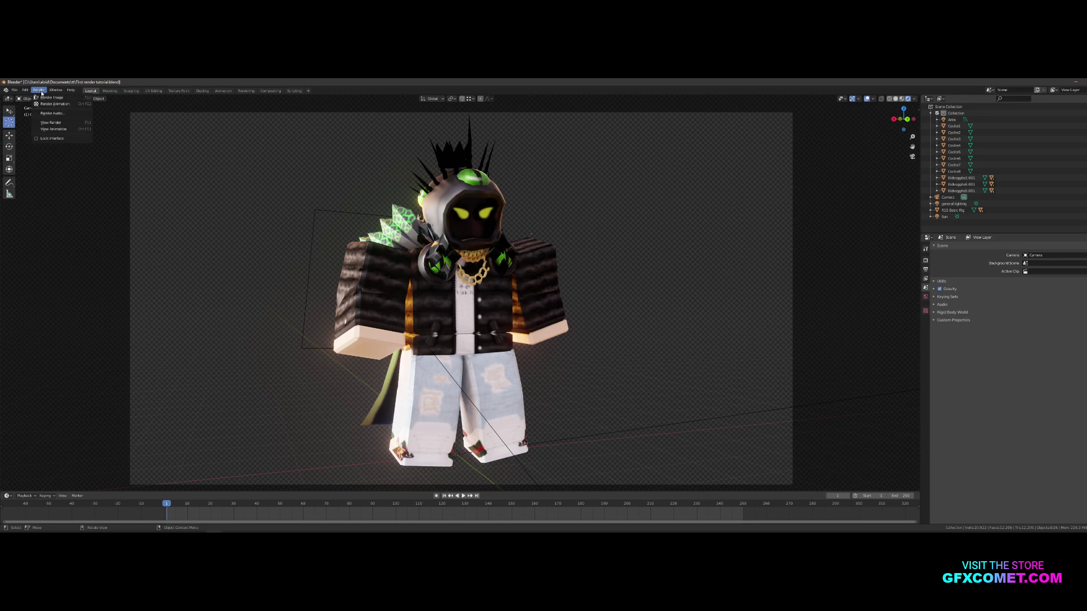
pyautogui.click(50, 97)
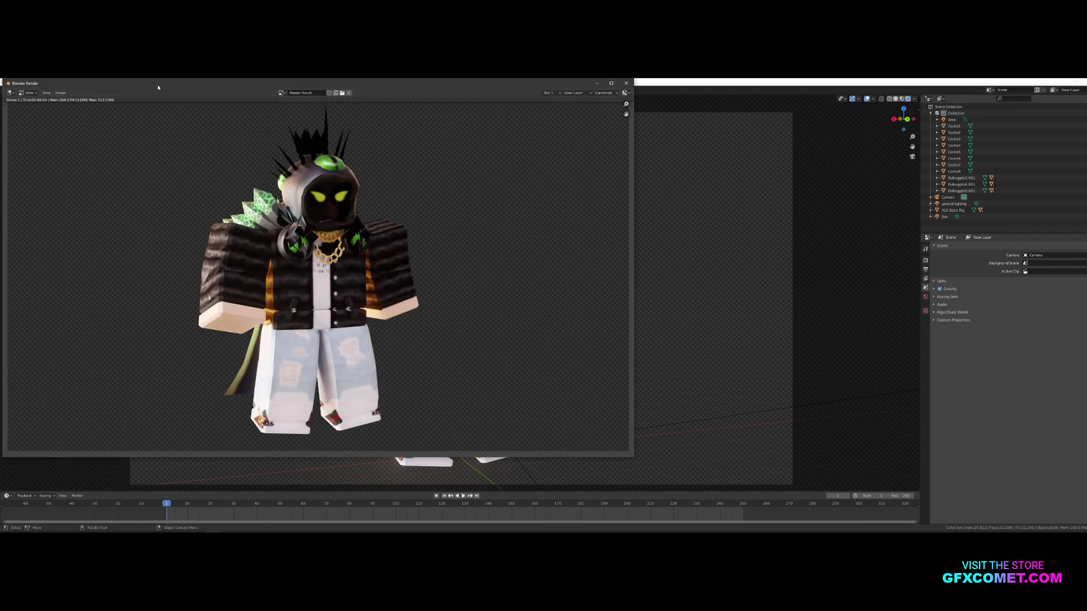
pyautogui.click(186, 117)
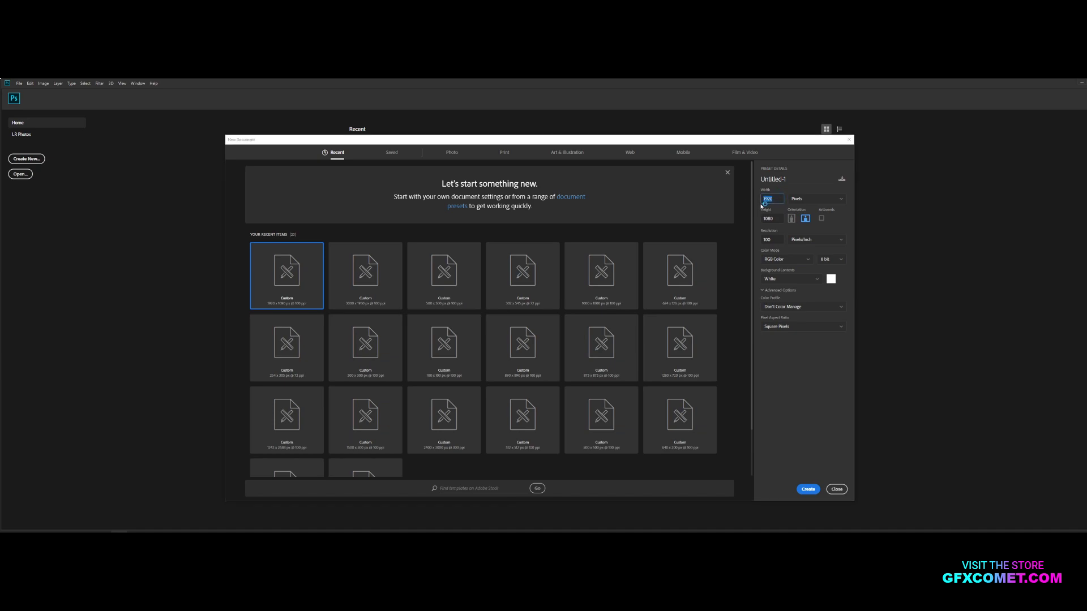
# Create a custom-sized document with the render placed, scaled up and nudged to the centre
pyautogui.click(773, 220)
pyautogui.click(774, 242)
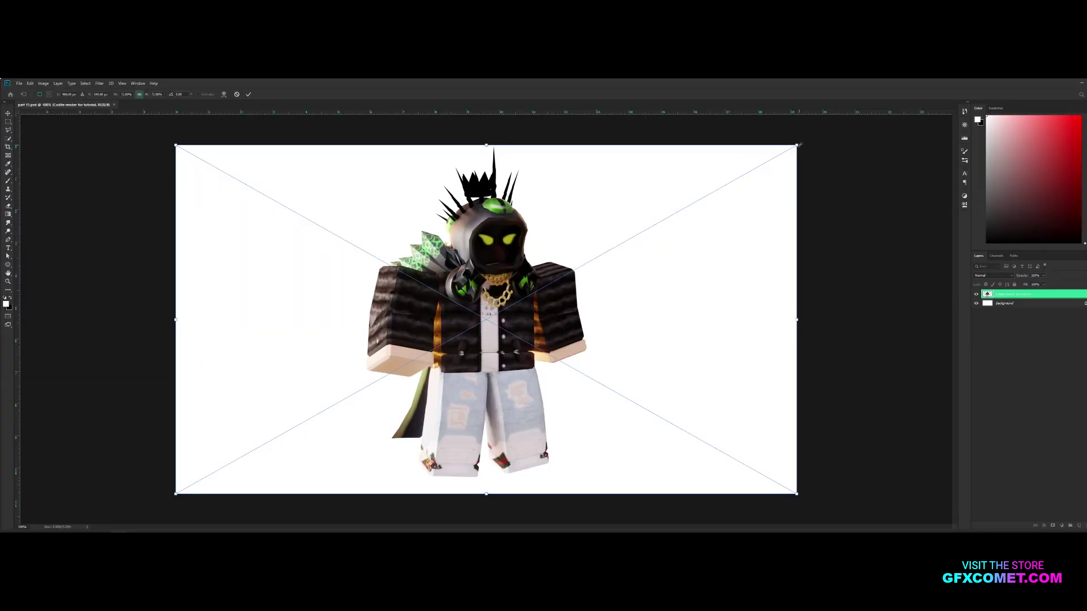
pyautogui.moveTo(799, 145); pyautogui.dragTo(837, 150)
pyautogui.press('Return')
pyautogui.moveTo(589, 314); pyautogui.dragTo(610, 327)
pyautogui.click(1024, 304)
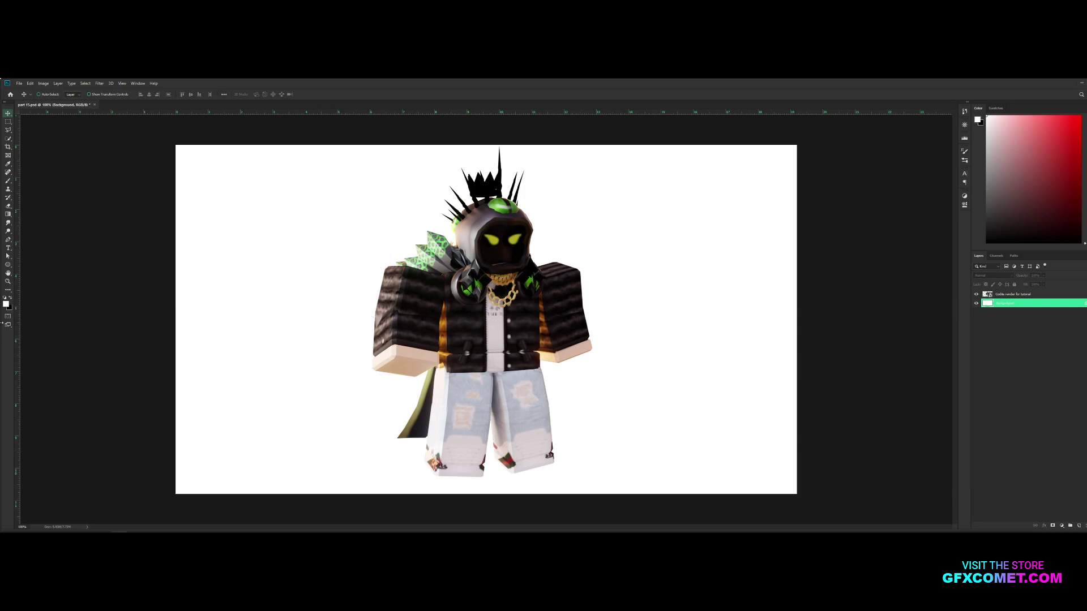
# Fill the Background layer with near-black grey #171717
pyautogui.click(8, 304)
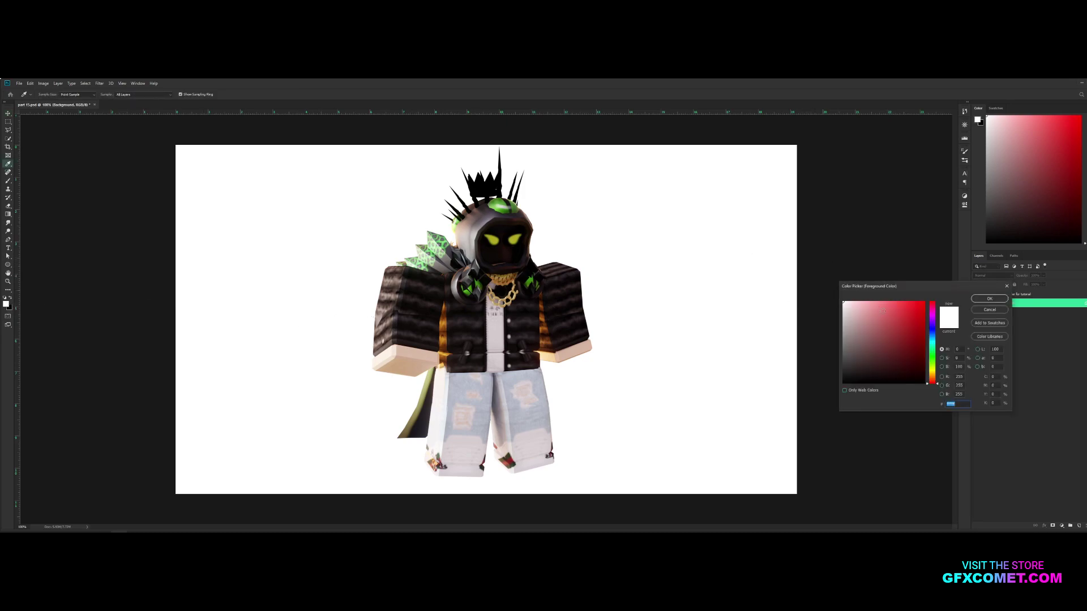
pyautogui.moveTo(903, 291); pyautogui.dragTo(846, 279)
pyautogui.moveTo(822, 342); pyautogui.dragTo(765, 361)
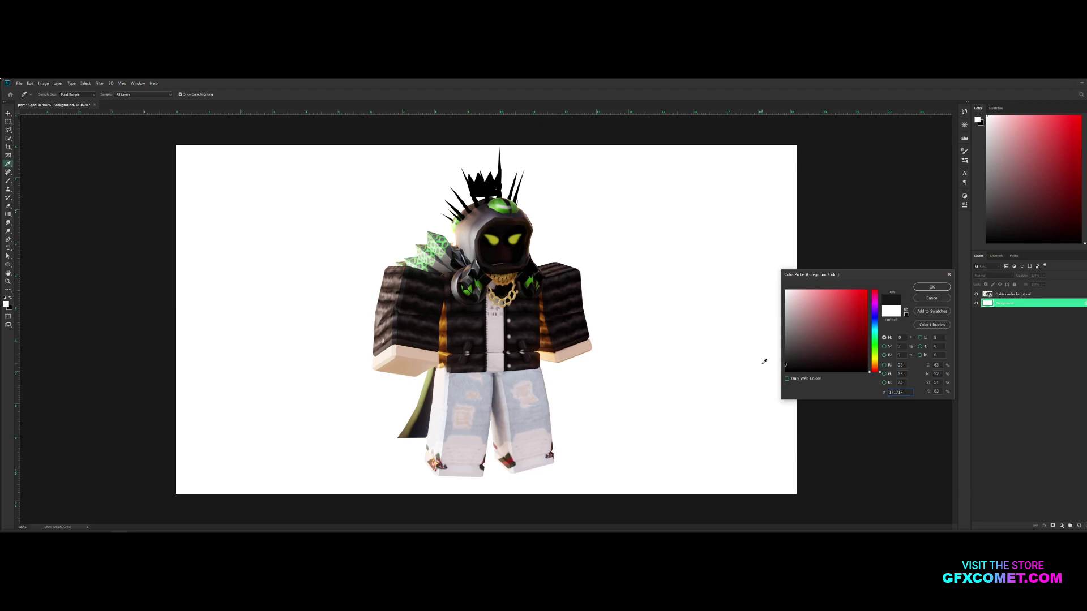
pyautogui.click(932, 287)
pyautogui.hotkey('alt', 'BackSpace')
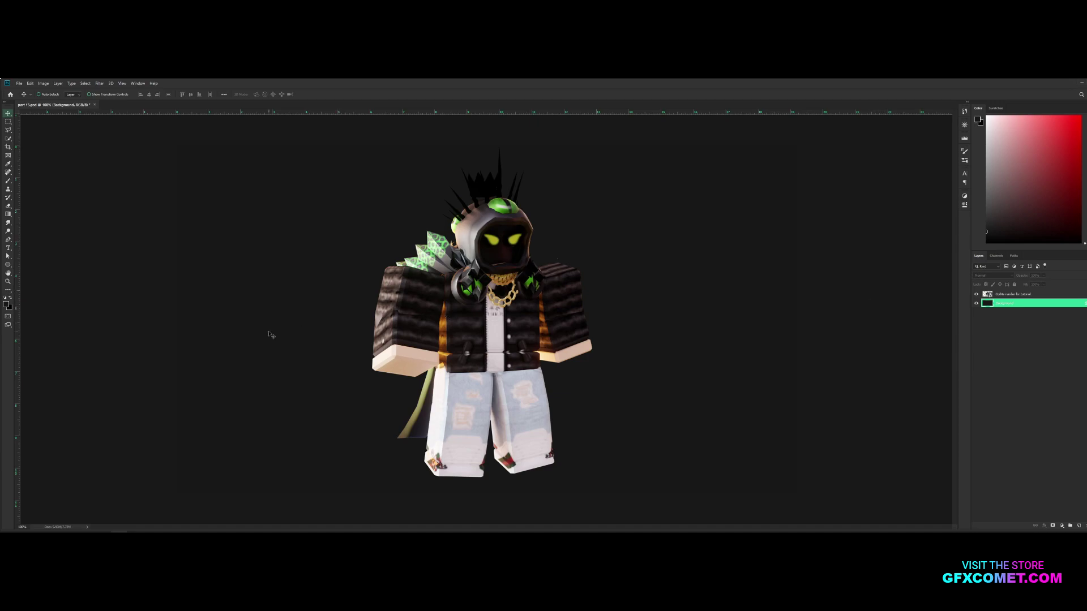
# Change the foreground colour to darker grey #141414 and select the character render layer
pyautogui.click(7, 163)
pyautogui.click(6, 304)
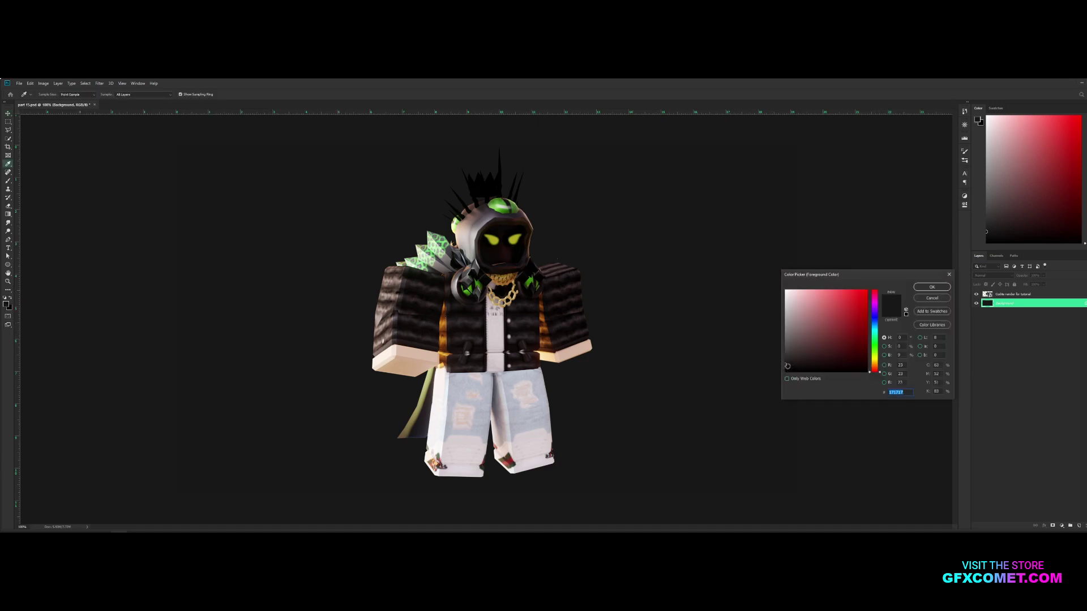
pyautogui.click(780, 363)
pyautogui.click(929, 286)
pyautogui.press('v')
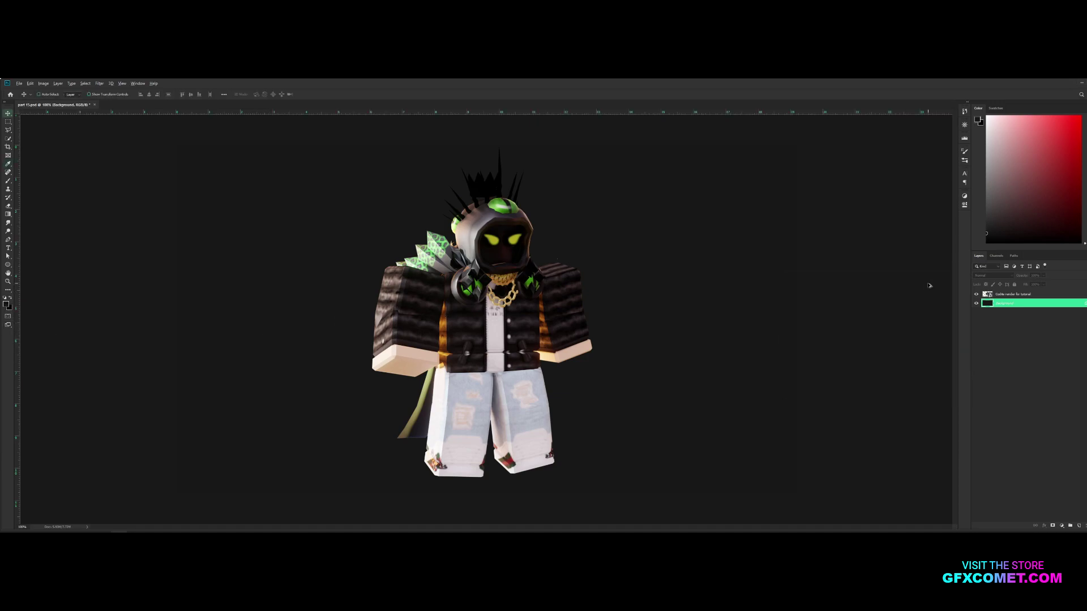
pyautogui.hotkey('alt', ']')
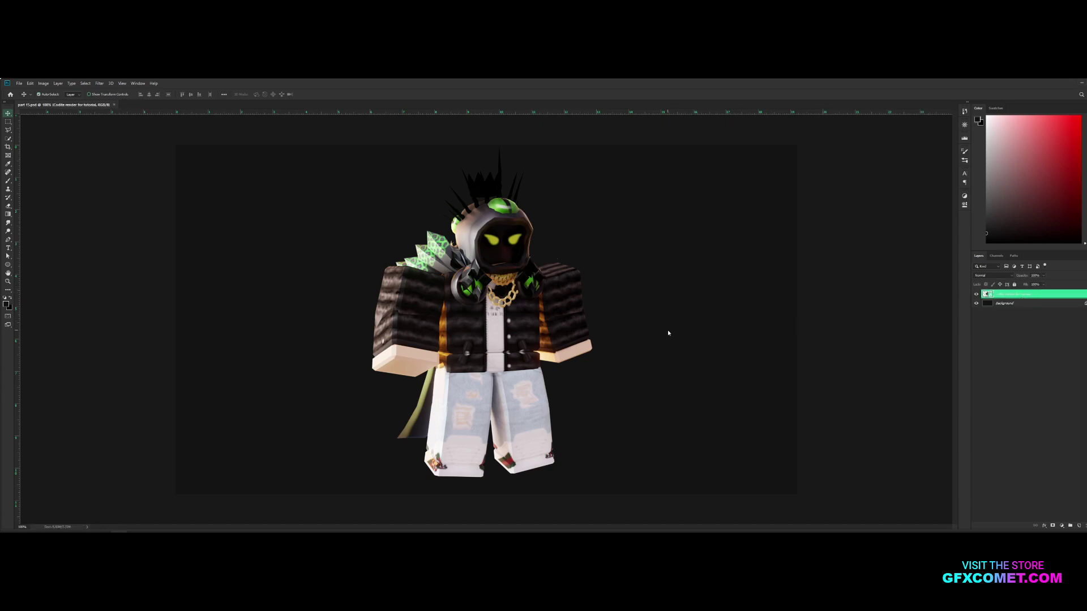
pyautogui.rightClick(1030, 294)
# Add a white Overlay Inner Shadow at 100% opacity, 12 px distance, with increased choke
pyautogui.click(962, 266)
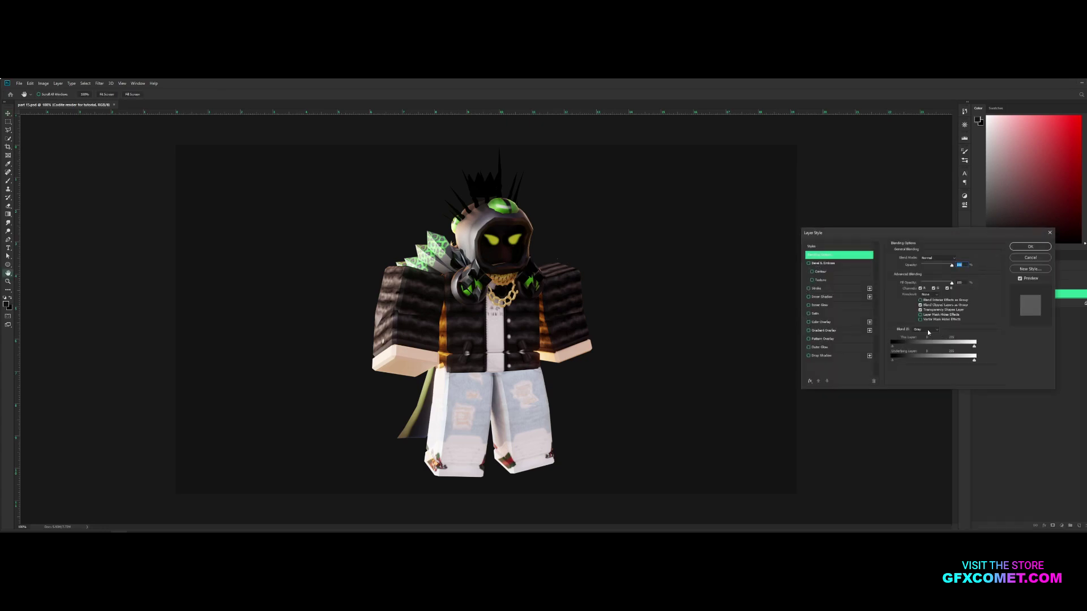
pyautogui.click(828, 297)
pyautogui.moveTo(926, 266); pyautogui.dragTo(1028, 270)
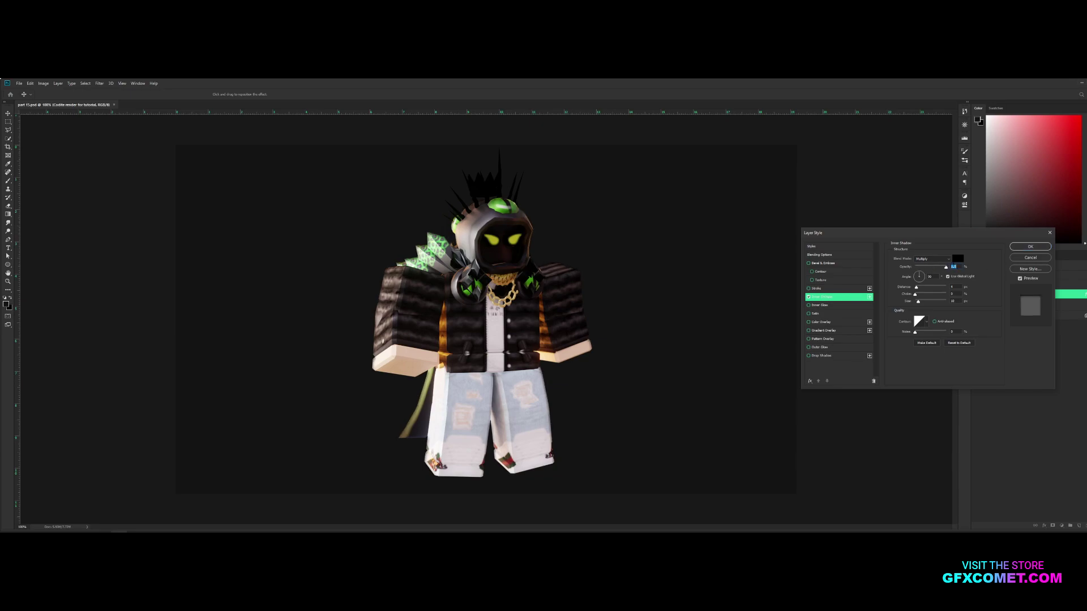
pyautogui.click(942, 259)
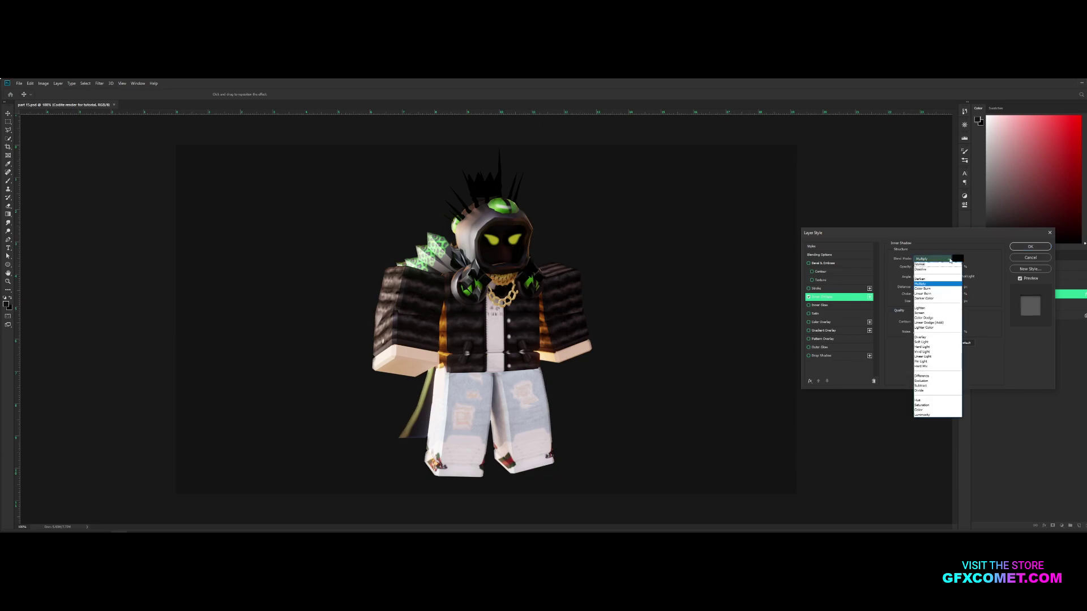
pyautogui.click(958, 259)
pyautogui.write('ffffff')
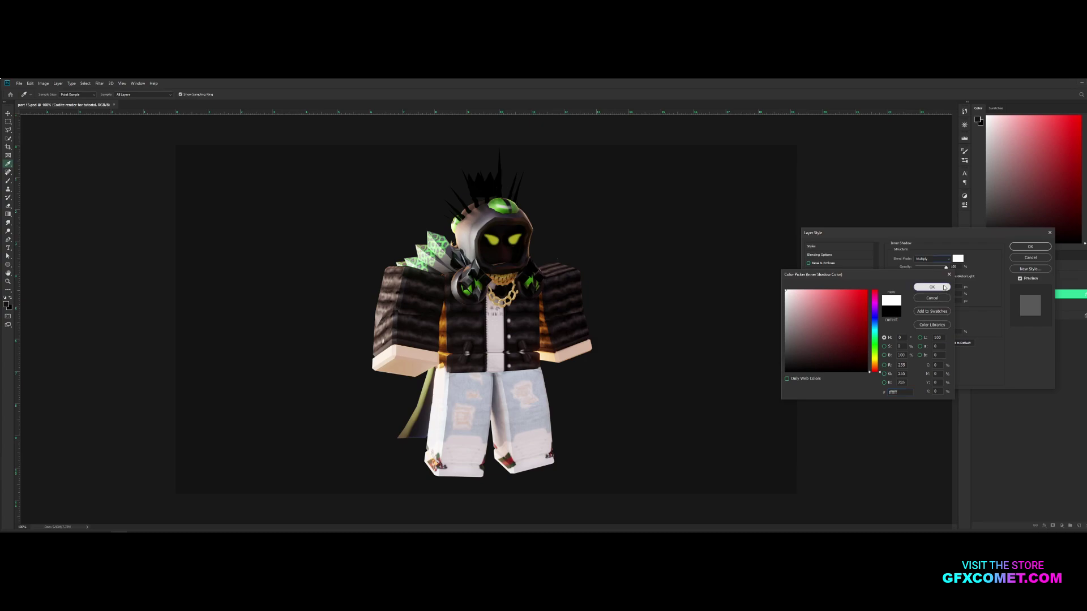
pyautogui.click(932, 288)
pyautogui.click(932, 258)
pyautogui.click(933, 334)
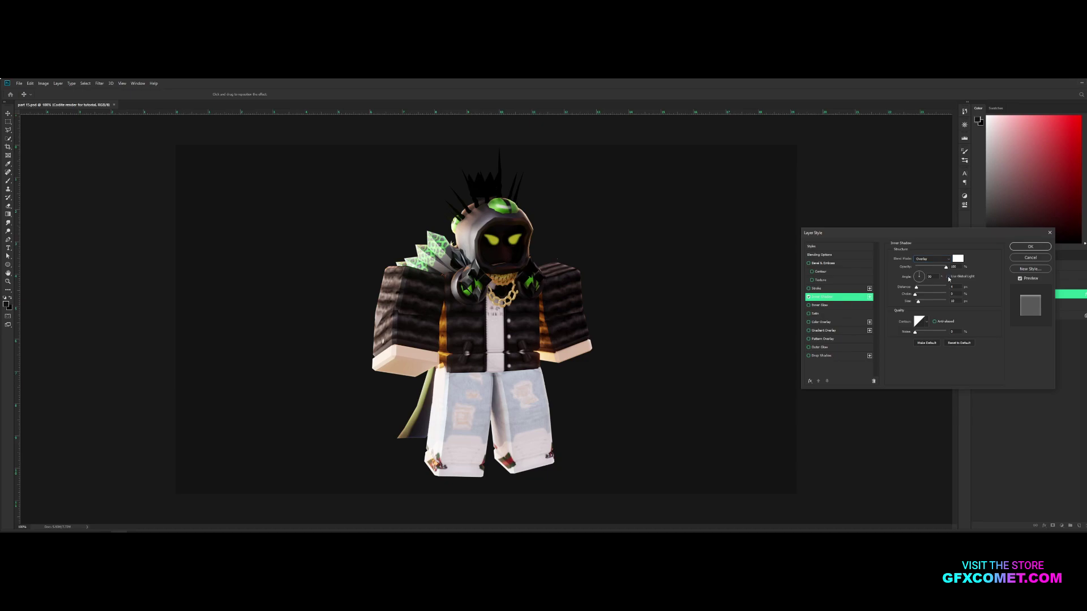
pyautogui.click(917, 276)
pyautogui.moveTo(916, 288)
pyautogui.mouseDown()
pyautogui.moveTo(937, 302)
pyautogui.moveTo(912, 303)
pyautogui.mouseUp()
pyautogui.click(919, 295)
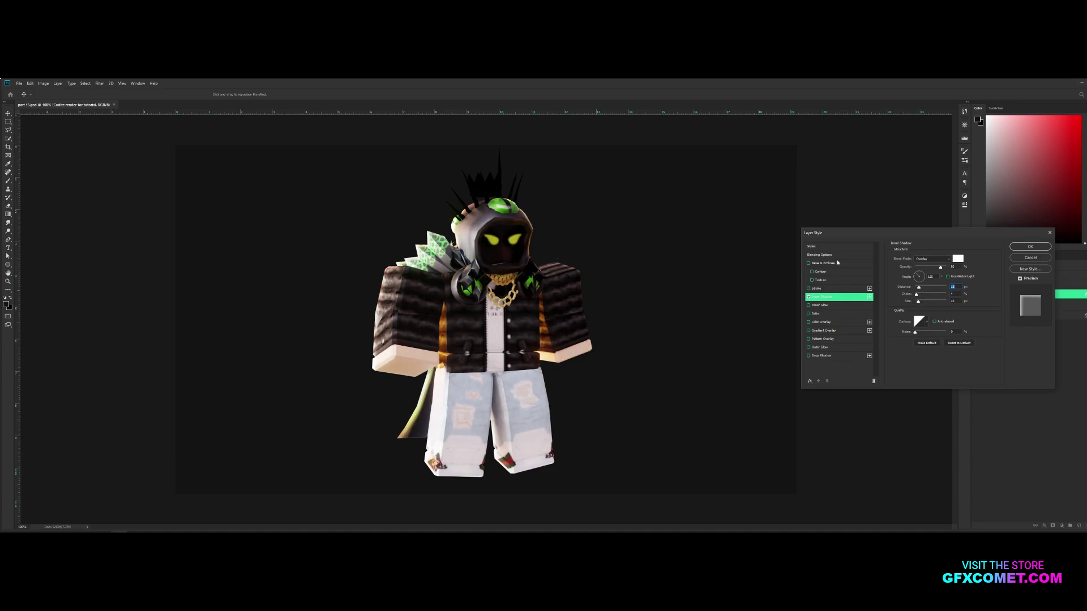
# Add a larger Bevel & Emboss with Overlay highlight and shadow modes
pyautogui.click(835, 264)
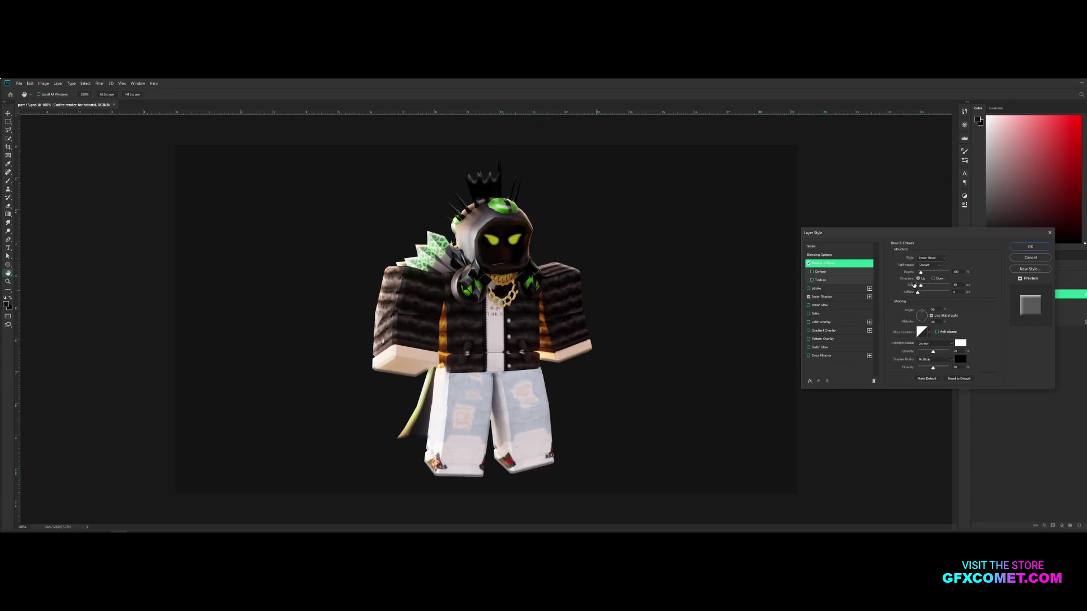
pyautogui.moveTo(914, 285); pyautogui.dragTo(968, 293)
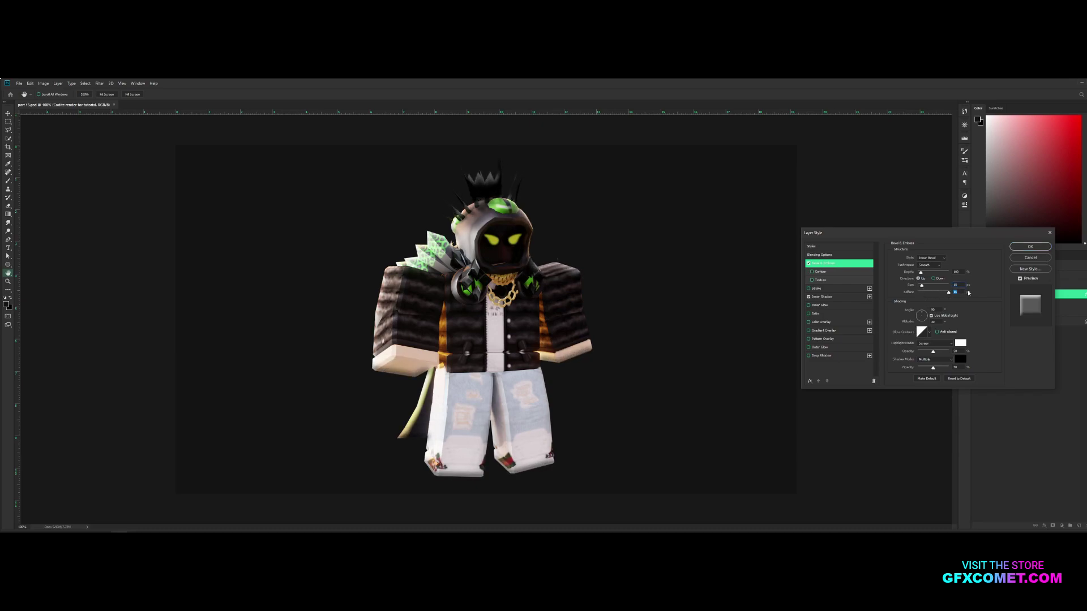
pyautogui.click(943, 344)
pyautogui.click(931, 421)
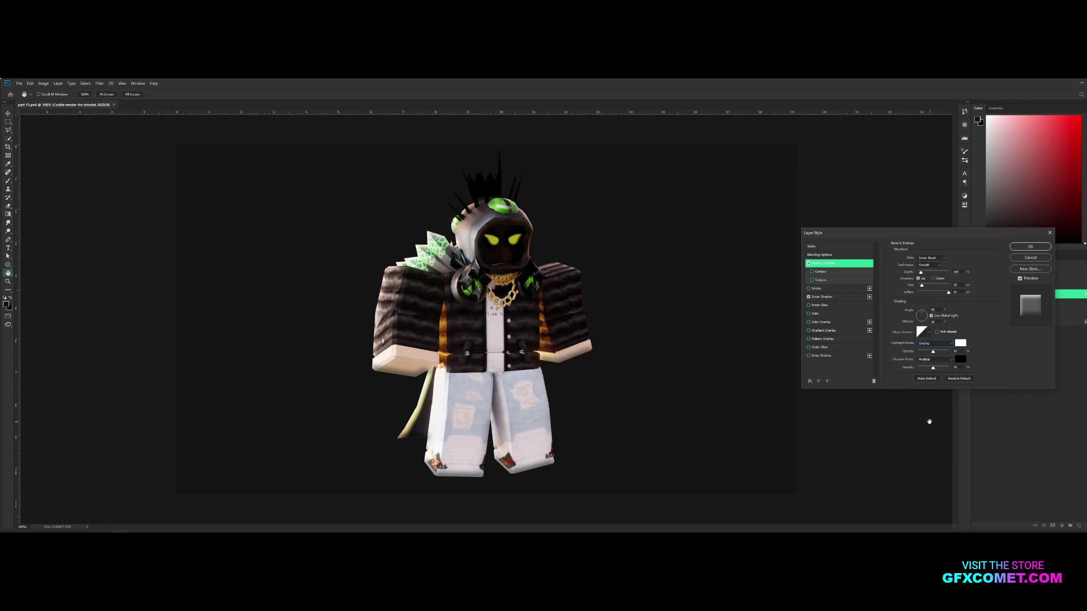
pyautogui.click(943, 359)
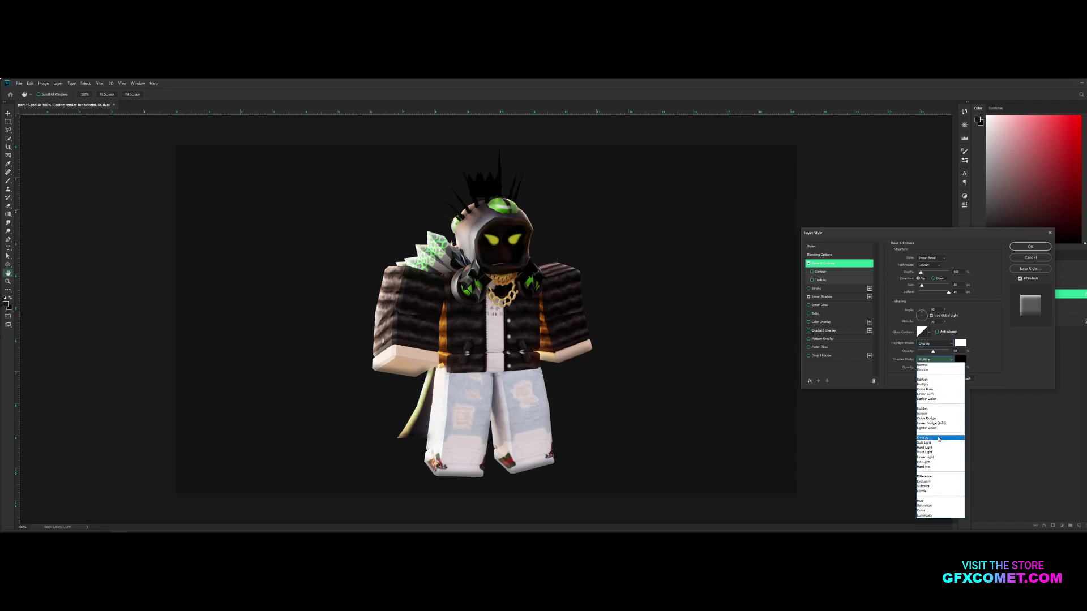
pyautogui.click(931, 439)
pyautogui.moveTo(926, 287)
pyautogui.mouseDown()
pyautogui.moveTo(966, 288)
pyautogui.moveTo(941, 288)
pyautogui.mouseUp()
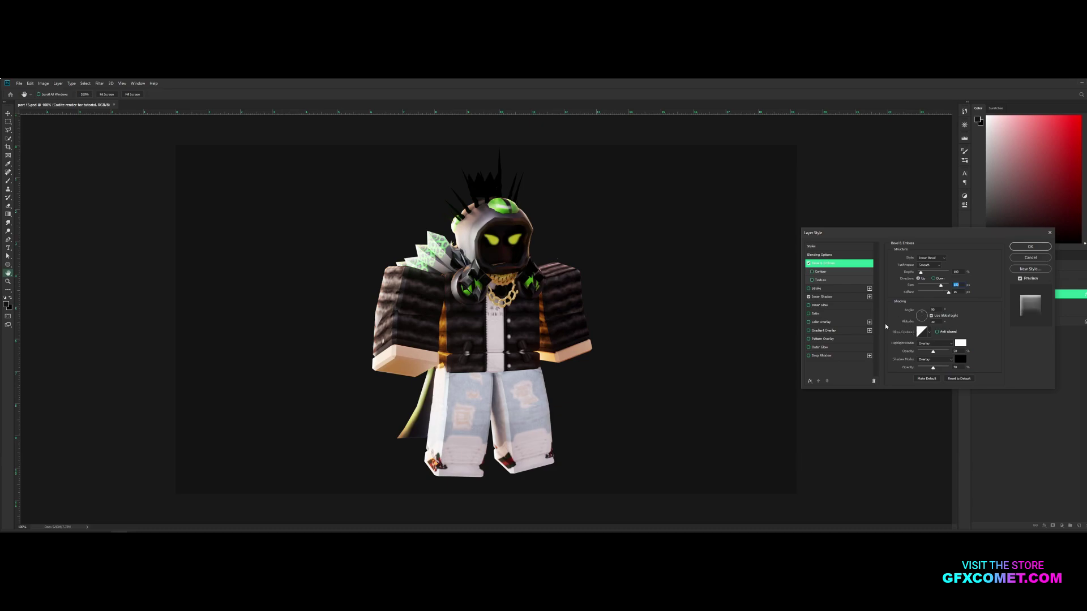
# Add a white Overlay Satin at 100% opacity and apply the layer effects
pyautogui.click(821, 313)
pyautogui.click(958, 258)
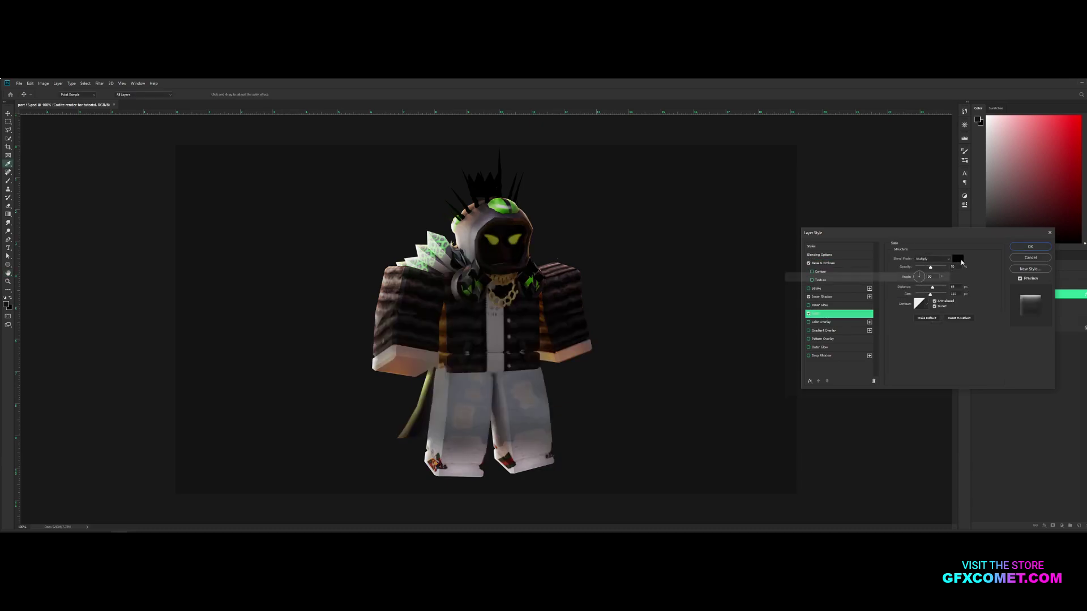
pyautogui.moveTo(801, 300); pyautogui.dragTo(760, 278)
pyautogui.click(932, 287)
pyautogui.click(931, 259)
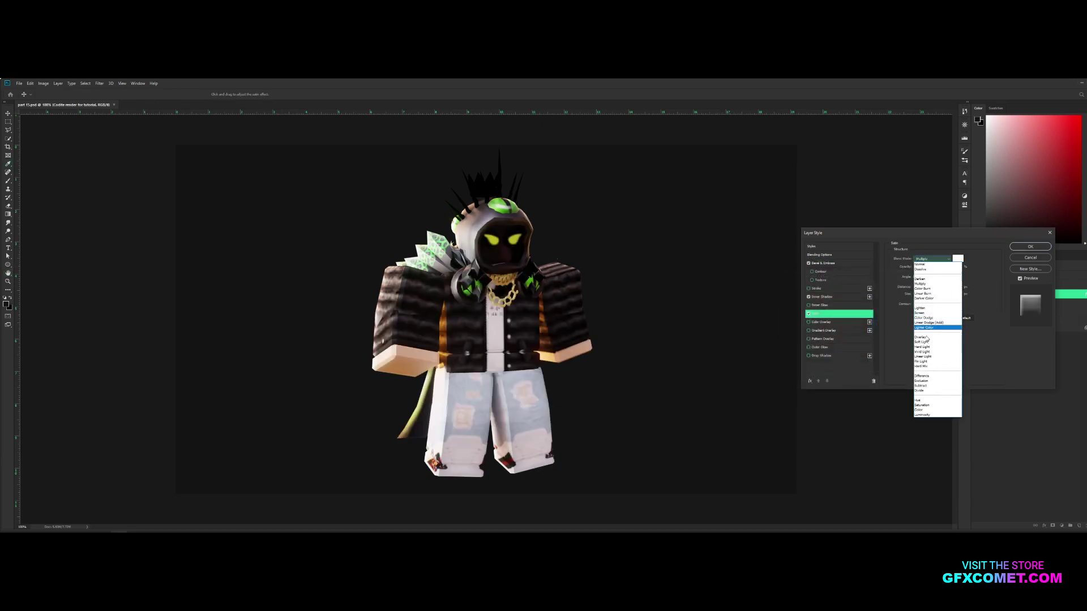
pyautogui.click(933, 328)
pyautogui.moveTo(930, 267); pyautogui.dragTo(921, 295)
pyautogui.moveTo(932, 287); pyautogui.dragTo(936, 288)
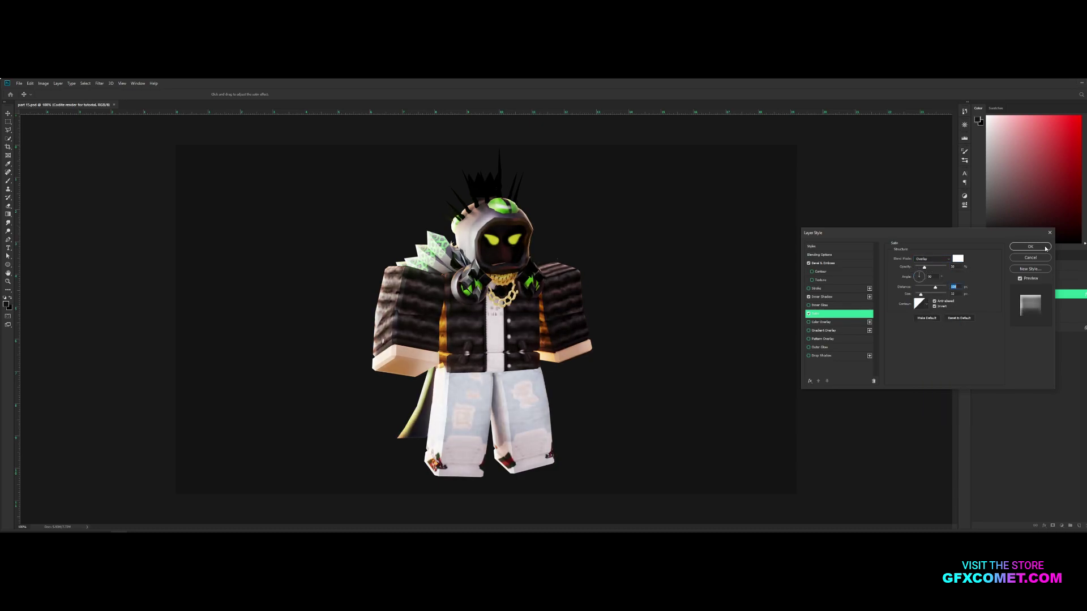
pyautogui.click(1030, 247)
pyautogui.click(1086, 294)
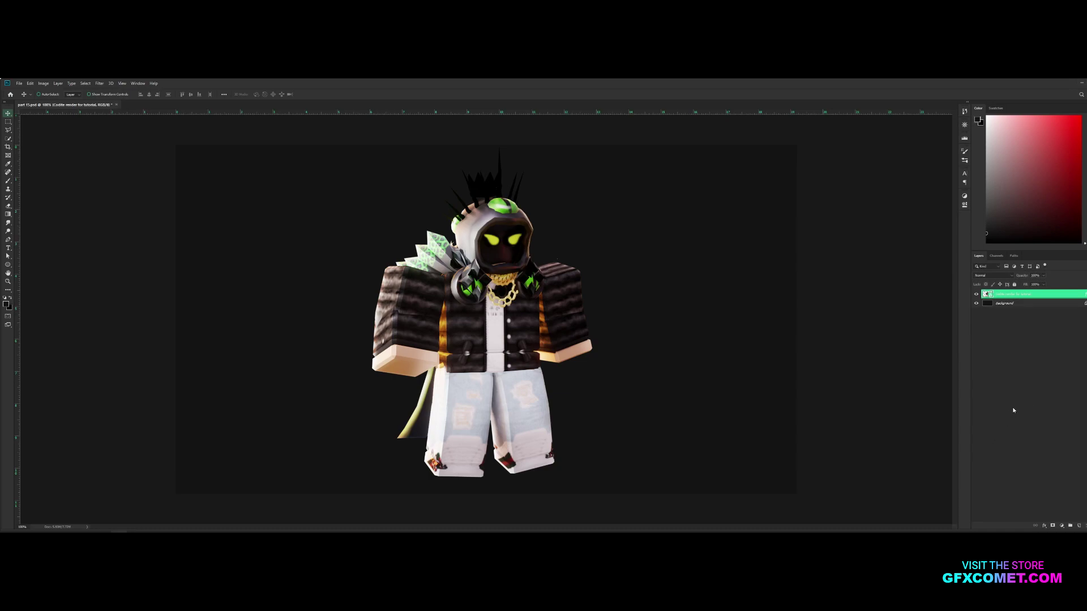
# Zoom to 200% on the upper body, then duplicate and merge the render layer
pyautogui.hotkey('ctrl', '+')
pyautogui.press('space')
pyautogui.moveTo(775, 191); pyautogui.dragTo(800, 226)
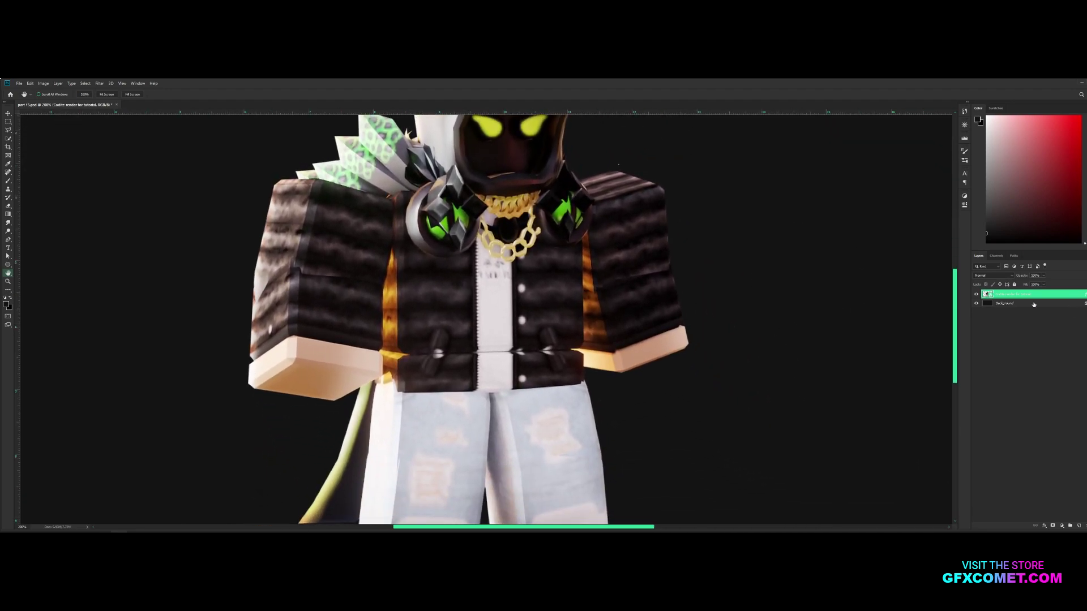
pyautogui.moveTo(797, 254); pyautogui.dragTo(809, 314)
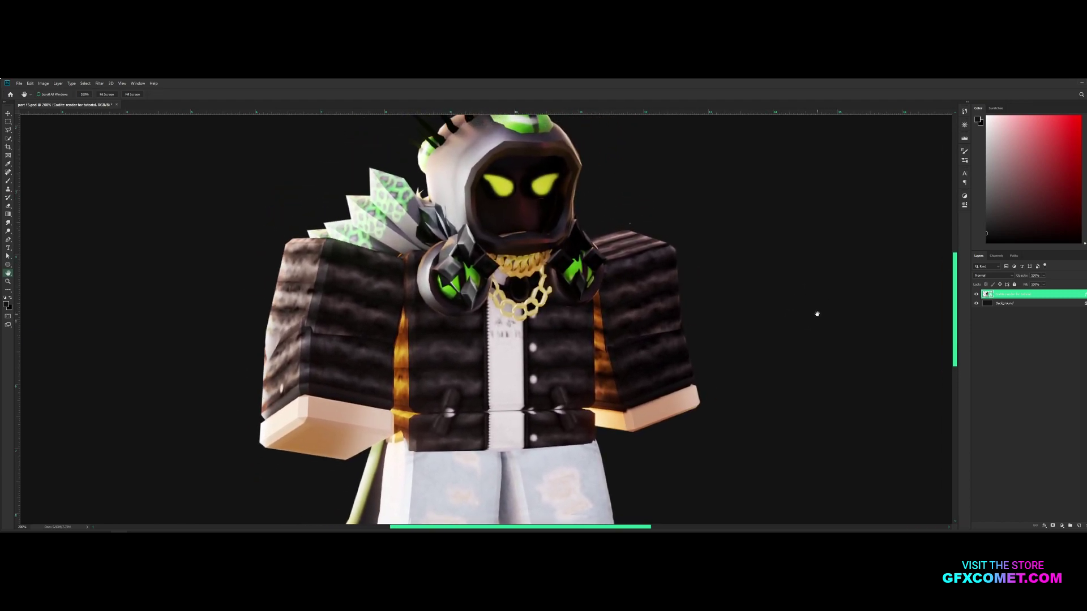
pyautogui.hotkey('ctrl', 'j')
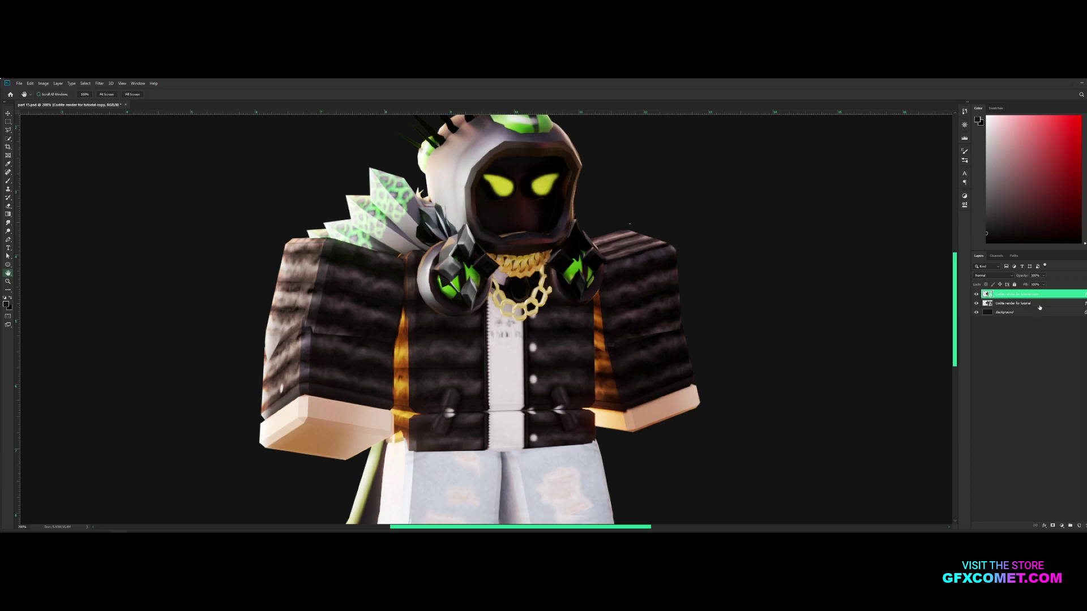
pyautogui.hotkey('ctrl', 'e')
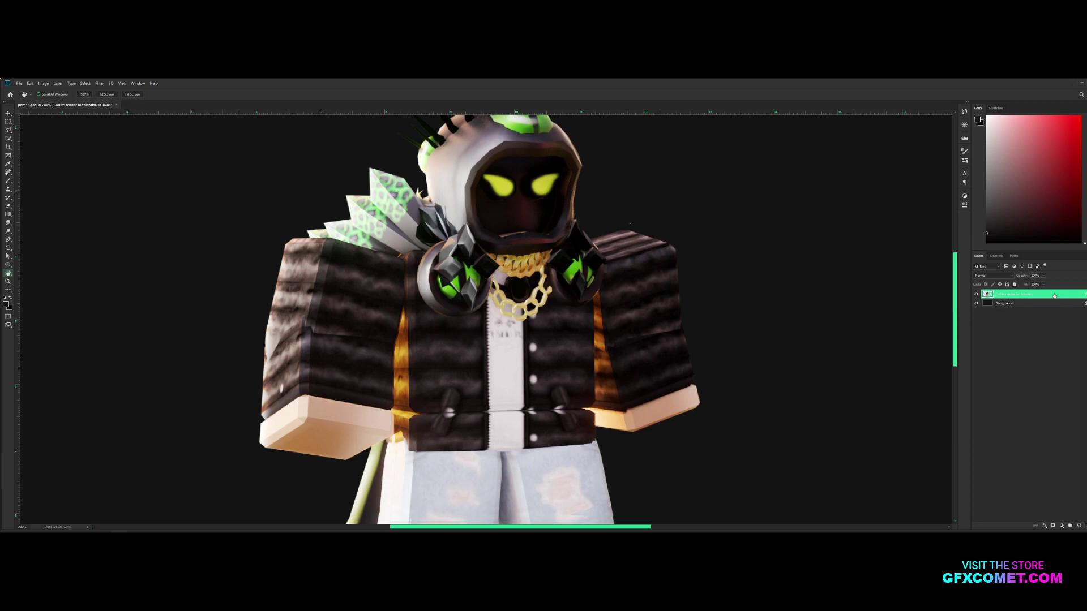
# Add a new empty Layer 1 above the character render
pyautogui.rightClick(1053, 296)
pyautogui.click(989, 323)
pyautogui.moveTo(678, 306); pyautogui.dragTo(685, 363)
pyautogui.click(1079, 525)
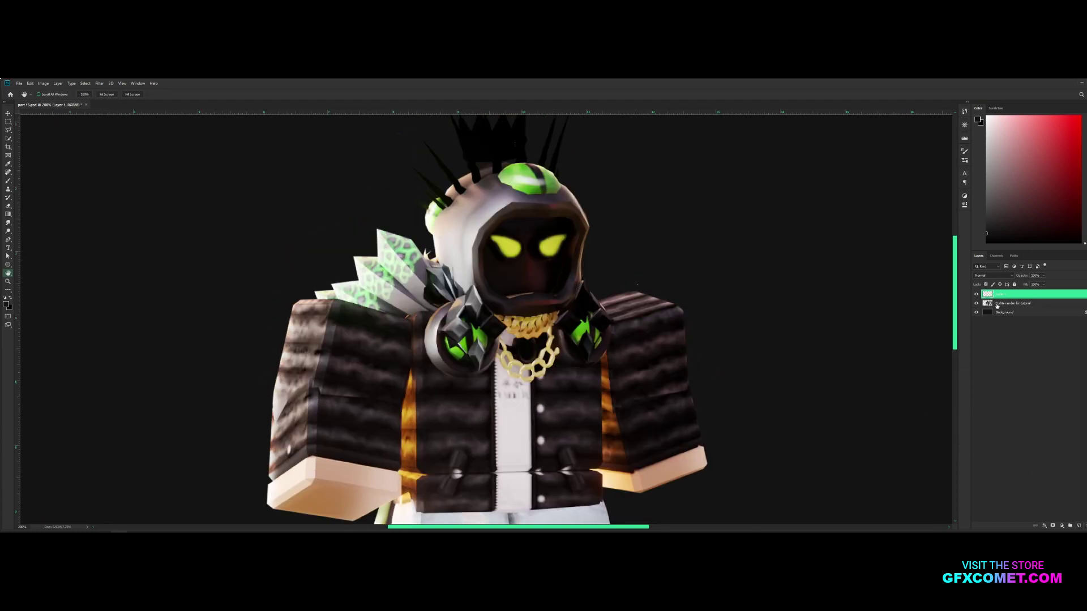
pyautogui.rightClick(1006, 296)
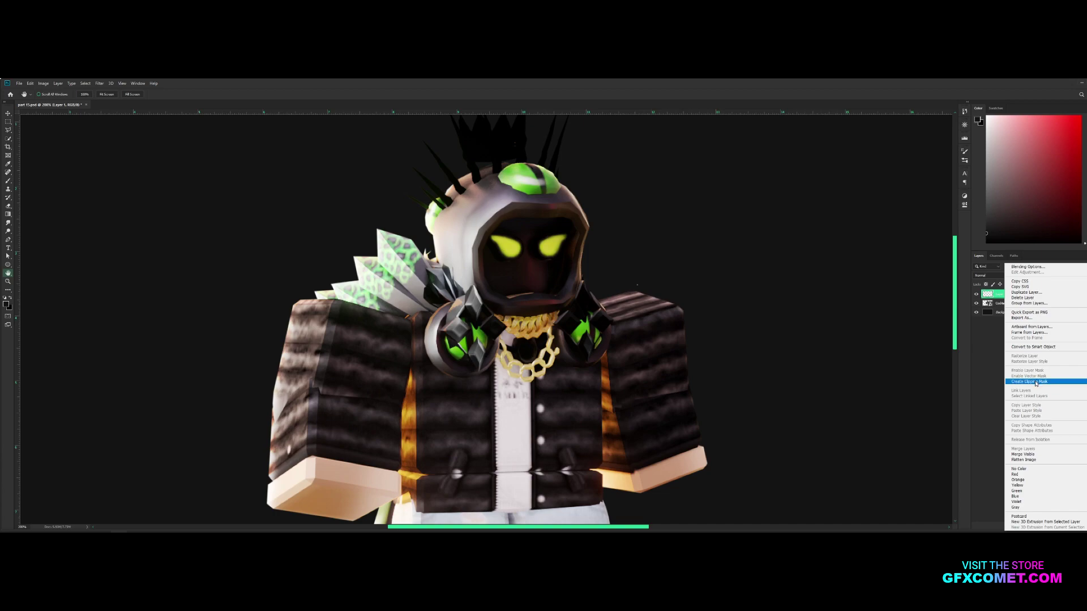
pyautogui.click(973, 374)
# Set up the Brush with 100% hardness and 30% flow
pyautogui.moveTo(676, 293); pyautogui.dragTo(731, 272)
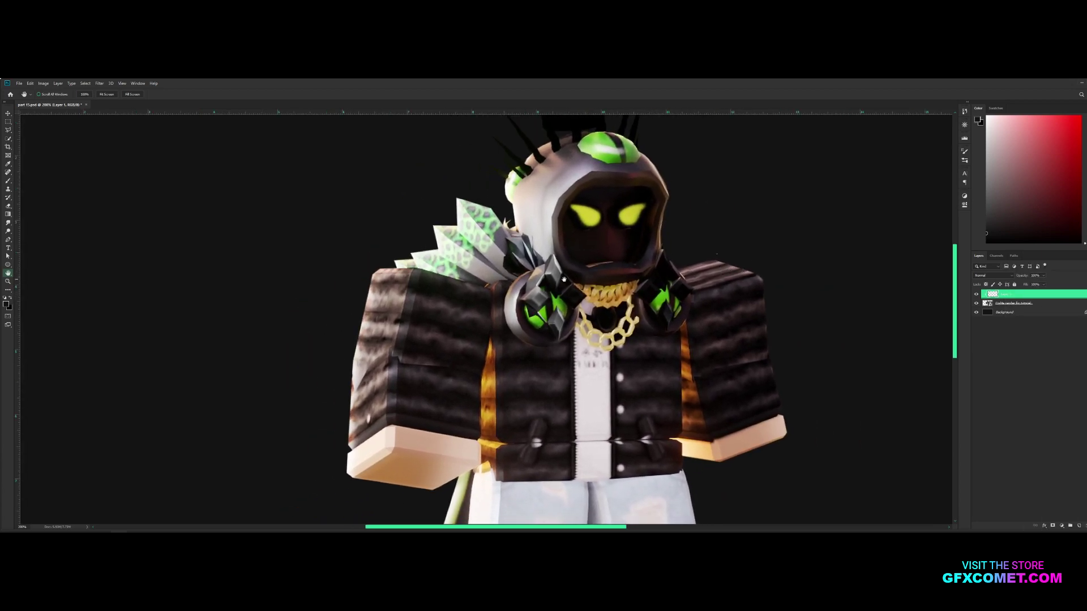
pyautogui.moveTo(564, 279); pyautogui.dragTo(501, 321)
pyautogui.press('b')
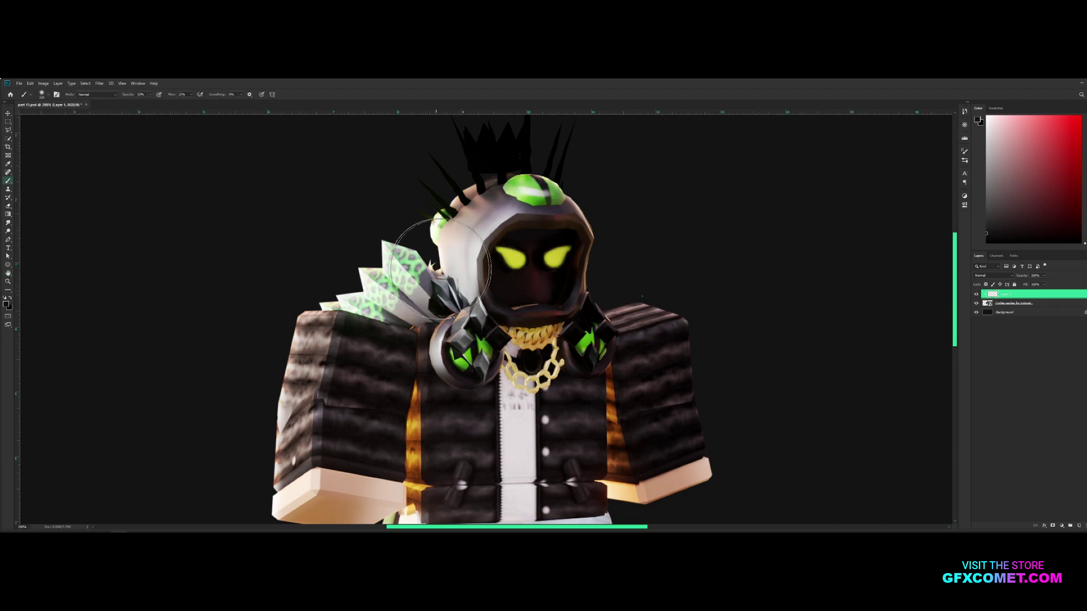
pyautogui.click(50, 99)
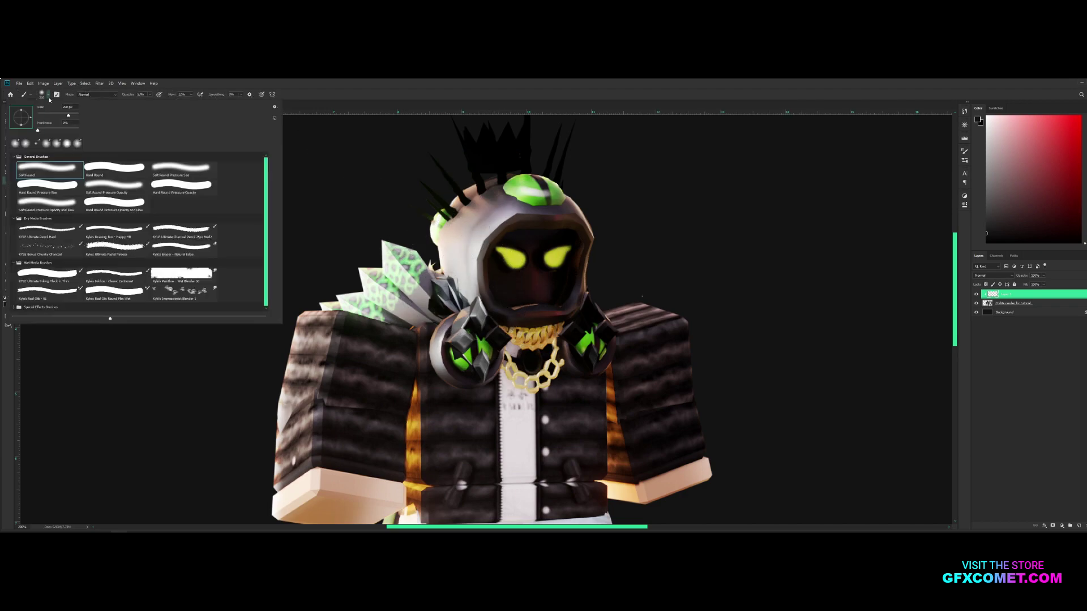
pyautogui.moveTo(39, 131); pyautogui.dragTo(86, 129)
pyautogui.press('Return')
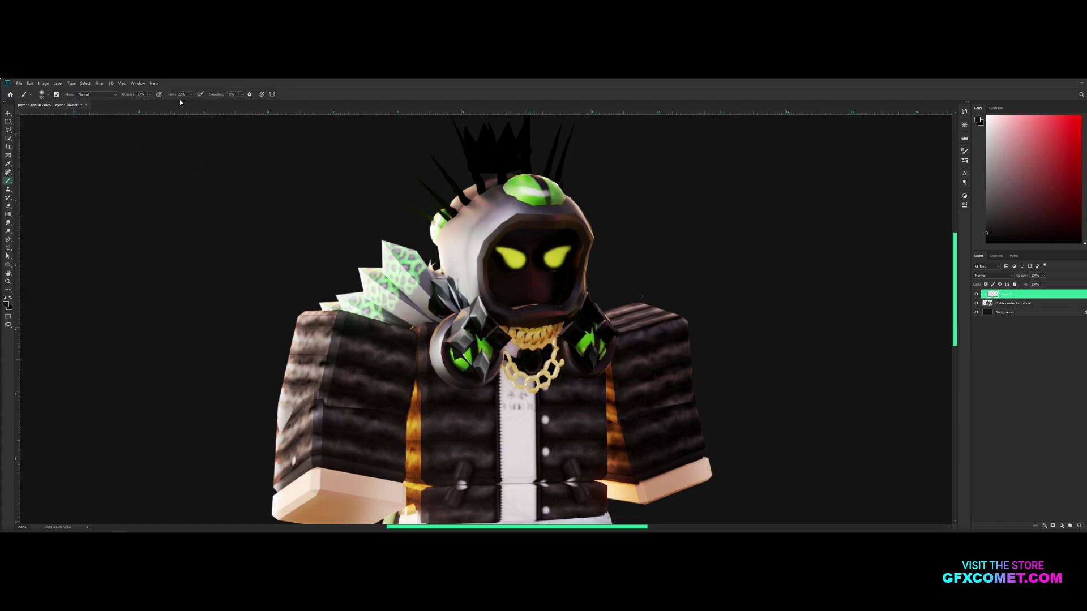
pyautogui.moveTo(169, 96); pyautogui.dragTo(172, 96)
# Paint soft light blue over the right arm, cape, leg and hand
pyautogui.click(7, 305)
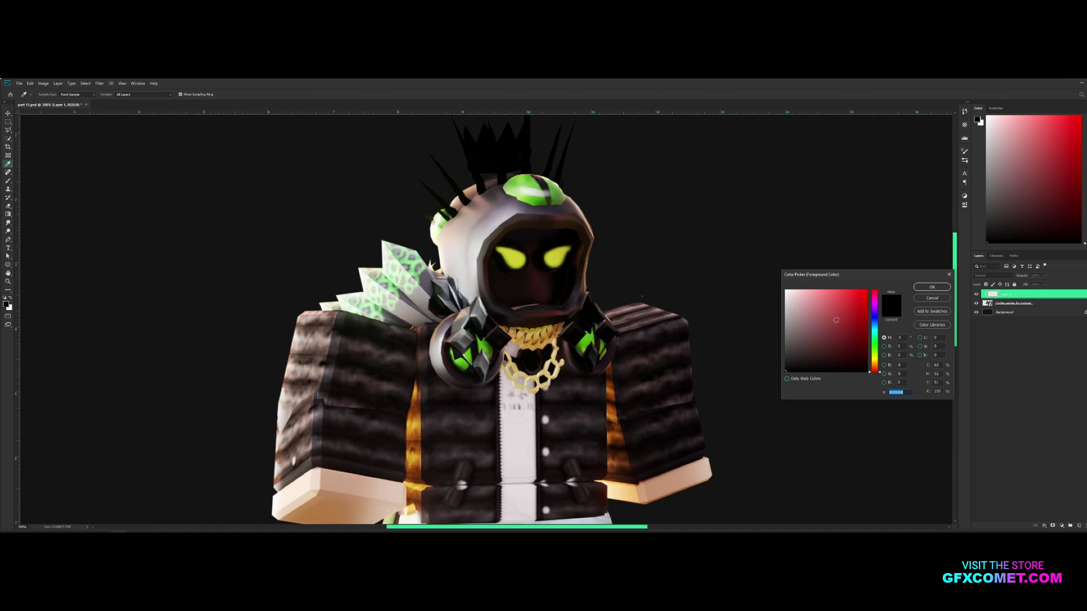
pyautogui.click(874, 327)
pyautogui.click(834, 291)
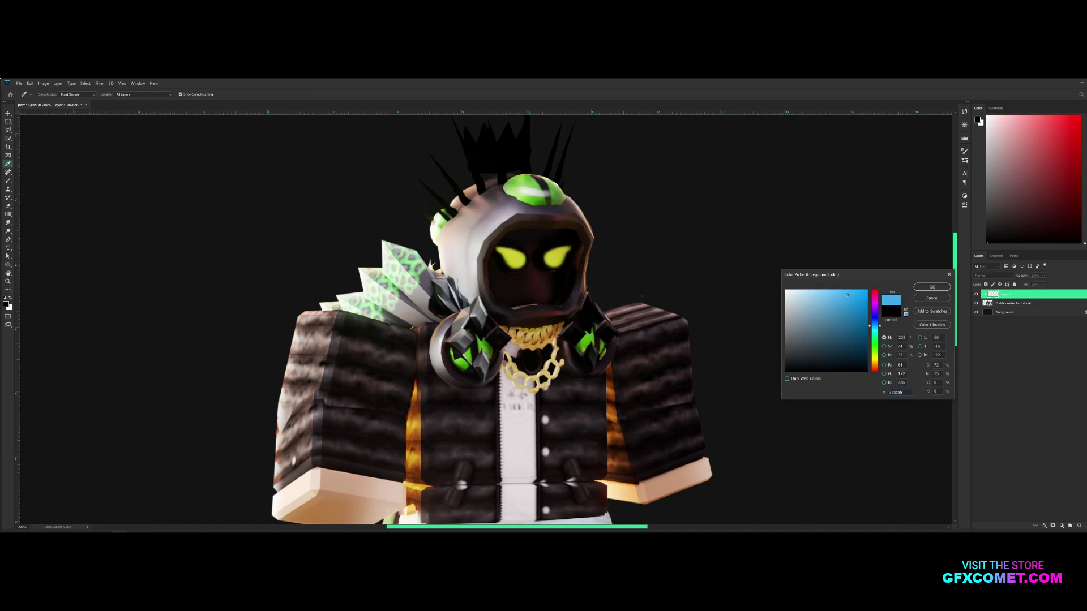
pyautogui.click(931, 287)
pyautogui.press('b')
pyautogui.scroll(-5, 736, 368)
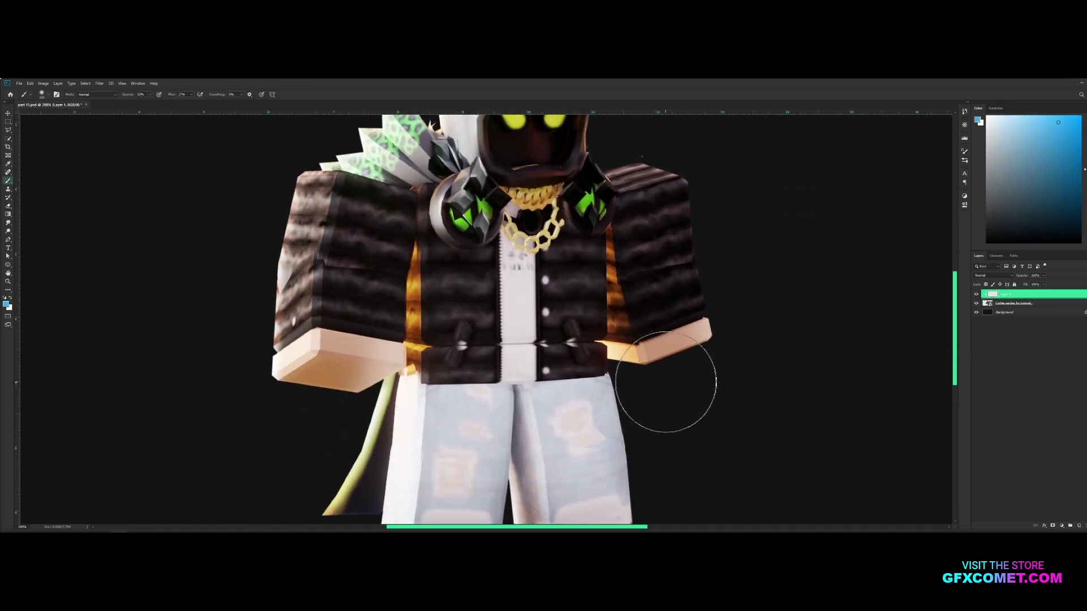
pyautogui.hotkey('ctrl', '-')
pyautogui.hotkey('ctrl', '+')
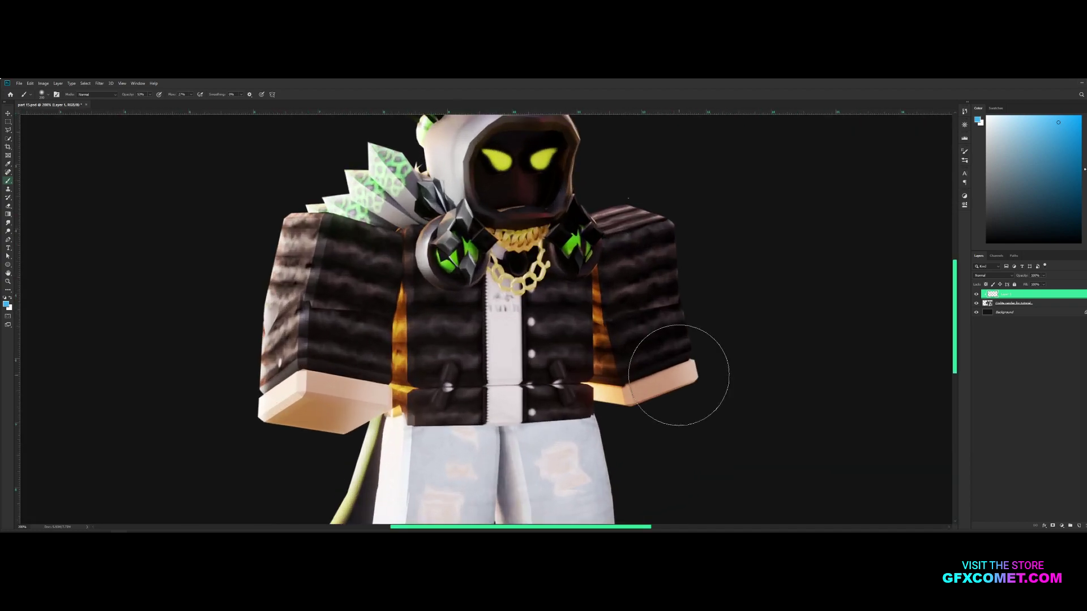
pyautogui.scroll(1, 711, 351)
pyautogui.scroll(2, 711, 351)
pyautogui.press(']')
pyautogui.press(']')
pyautogui.press(']')
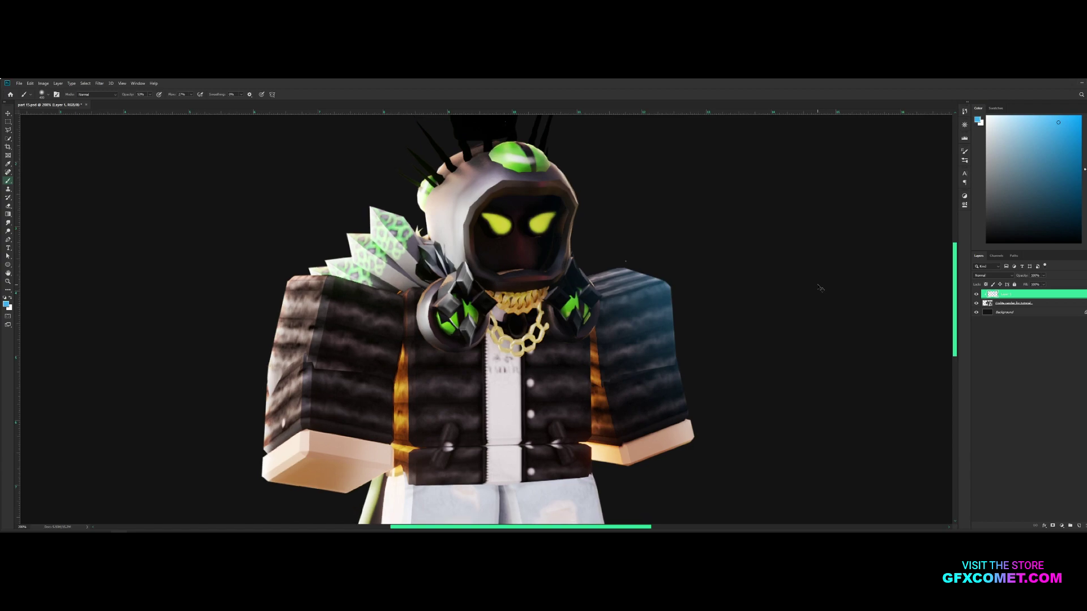
pyautogui.scroll(-3, 820, 287)
pyautogui.hotkey('ctrl', 'z')
pyautogui.press(']')
pyautogui.press(']')
pyautogui.press(']')
pyautogui.press(']')
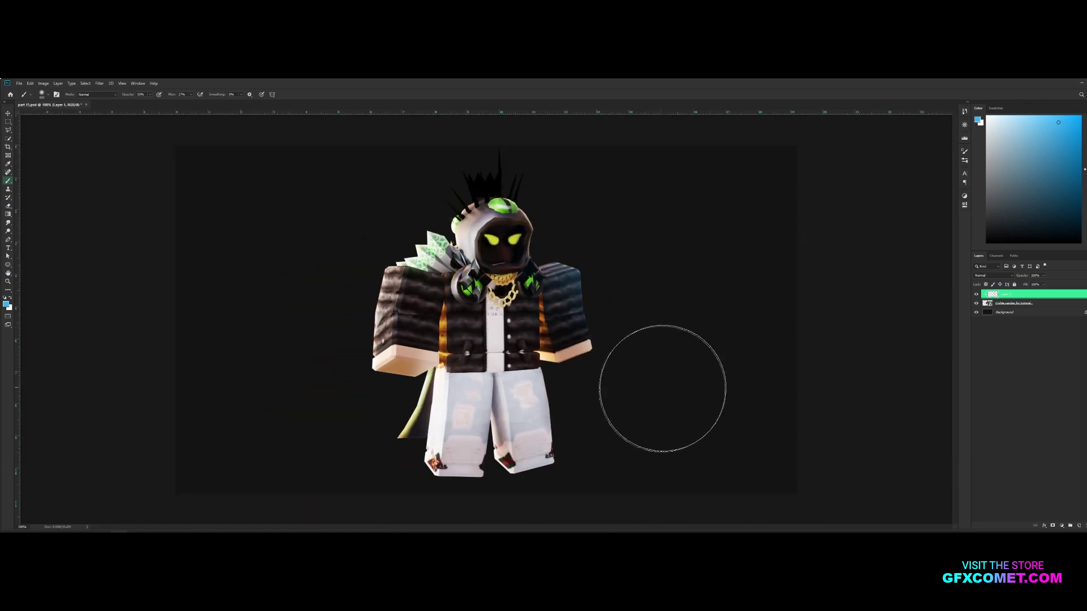
pyautogui.click(658, 342)
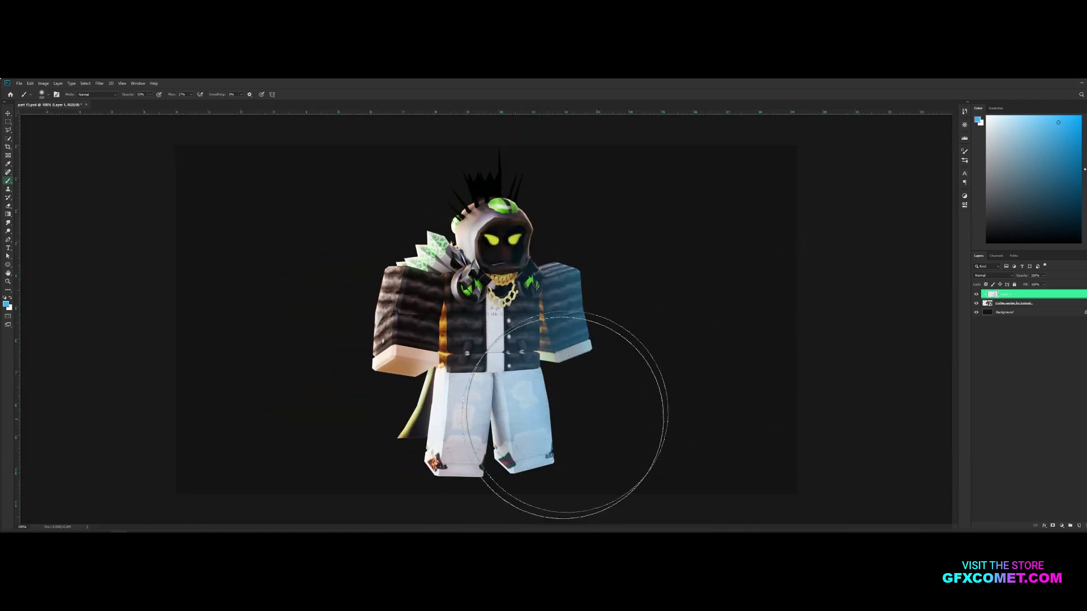
pyautogui.moveTo(402, 479)
pyautogui.mouseDown()
pyautogui.moveTo(376, 398)
pyautogui.moveTo(408, 409)
pyautogui.mouseUp()
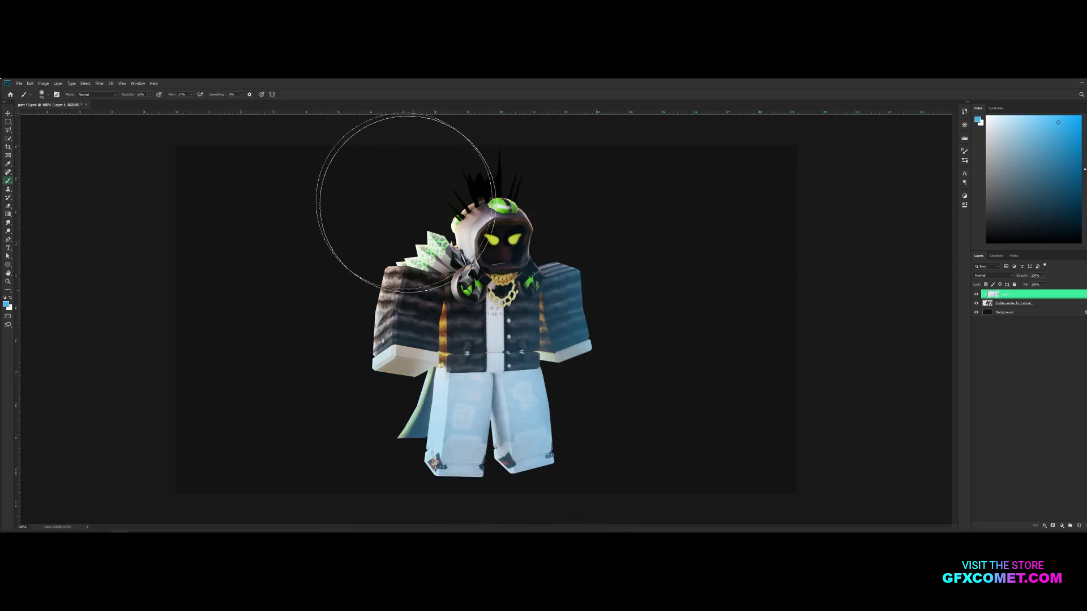
# Paint orange over the left arm and the crown spikes
pyautogui.click(5, 305)
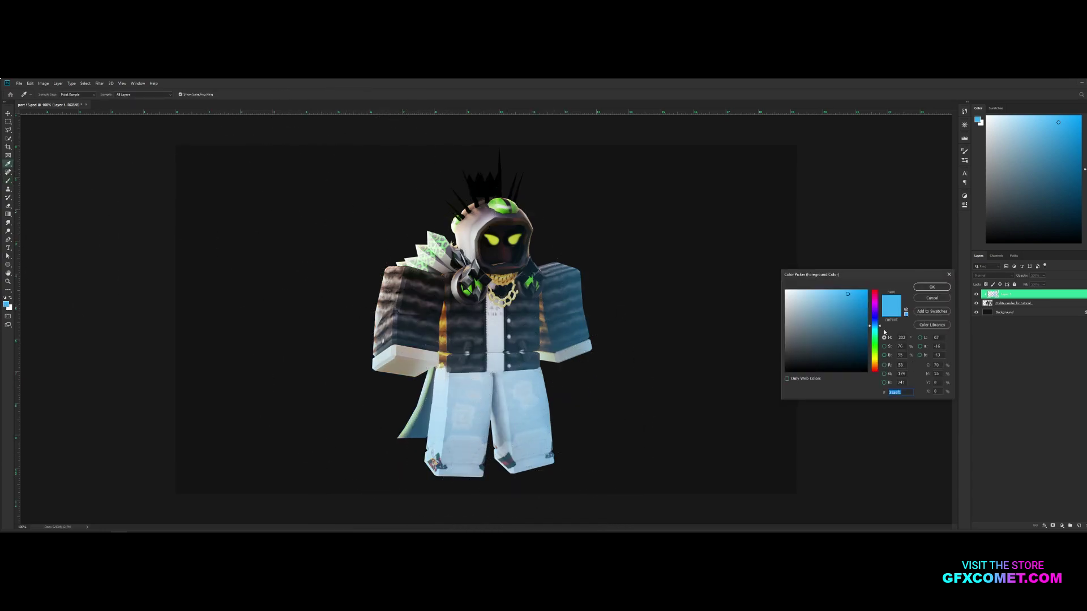
pyautogui.click(875, 361)
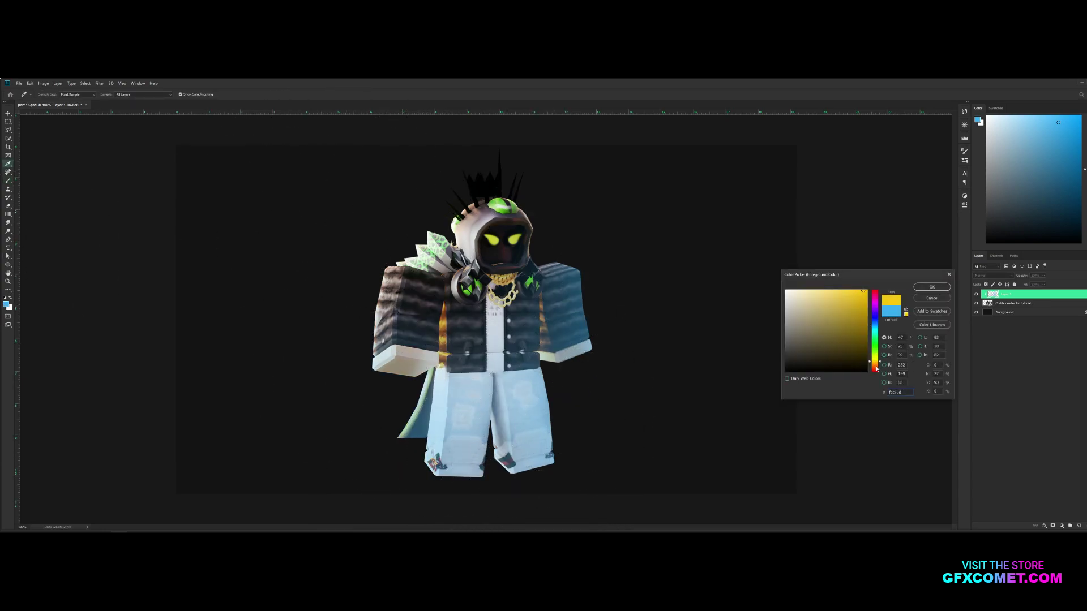
pyautogui.moveTo(876, 368); pyautogui.dragTo(877, 365)
pyautogui.click(931, 285)
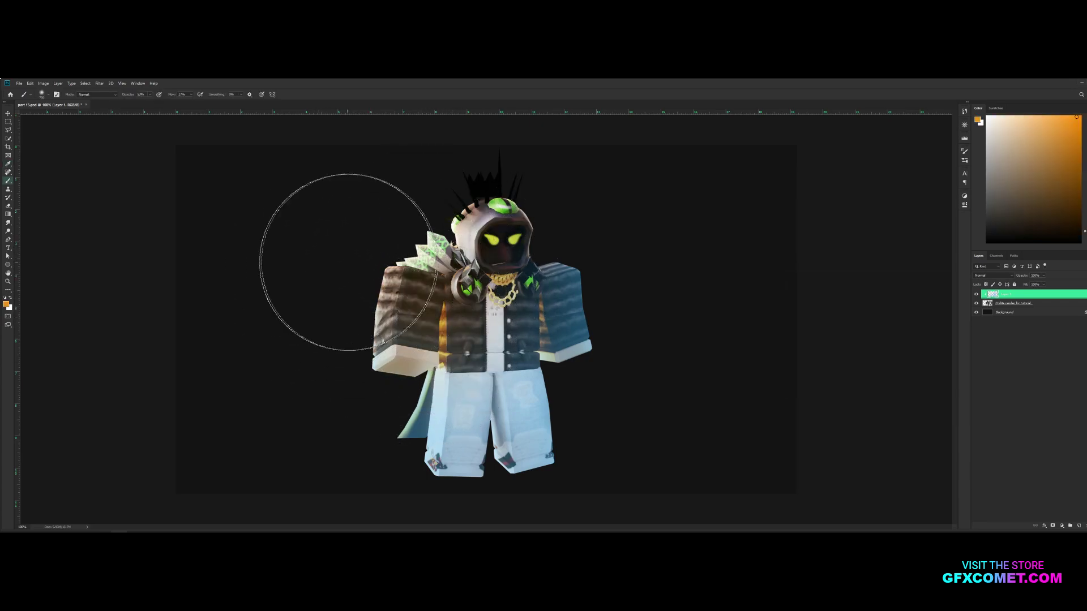
pyautogui.press('[')
pyautogui.press('[')
pyautogui.press('[')
pyautogui.press('[')
pyautogui.press('[')
pyautogui.press('[')
pyautogui.press('[')
pyautogui.press('[')
pyautogui.press('[')
pyautogui.press('[')
pyautogui.press('[')
pyautogui.press('[')
pyautogui.press('[')
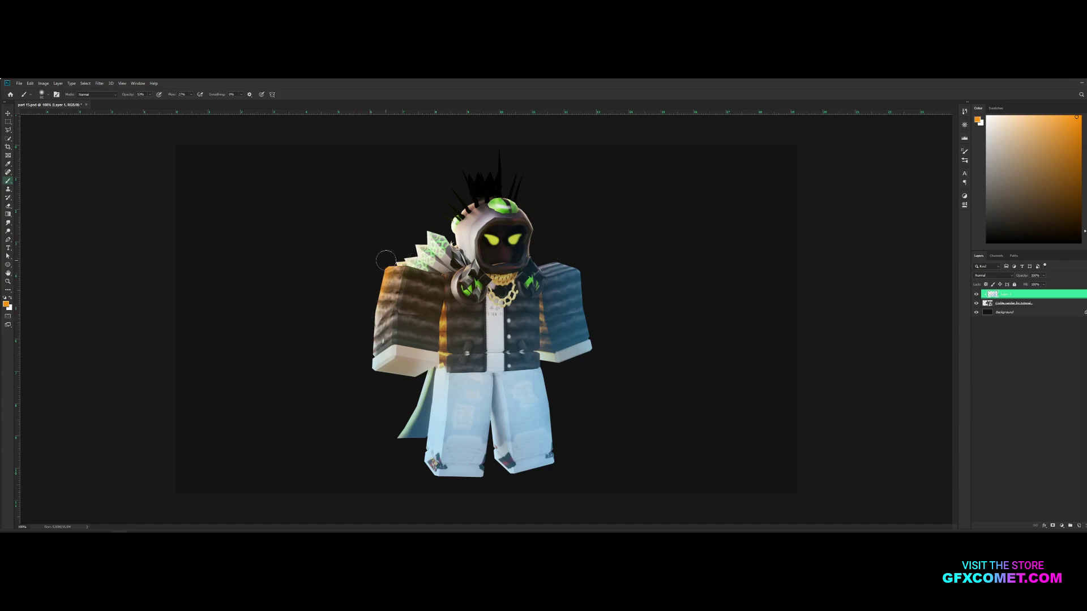
pyautogui.press(']')
pyautogui.moveTo(368, 317)
pyautogui.mouseDown()
pyautogui.moveTo(360, 361)
pyautogui.moveTo(431, 230)
pyautogui.moveTo(454, 217)
pyautogui.moveTo(459, 191)
pyautogui.moveTo(527, 143)
pyautogui.mouseUp()
pyautogui.press(']')
pyautogui.press(']')
pyautogui.moveTo(481, 174); pyautogui.dragTo(522, 163)
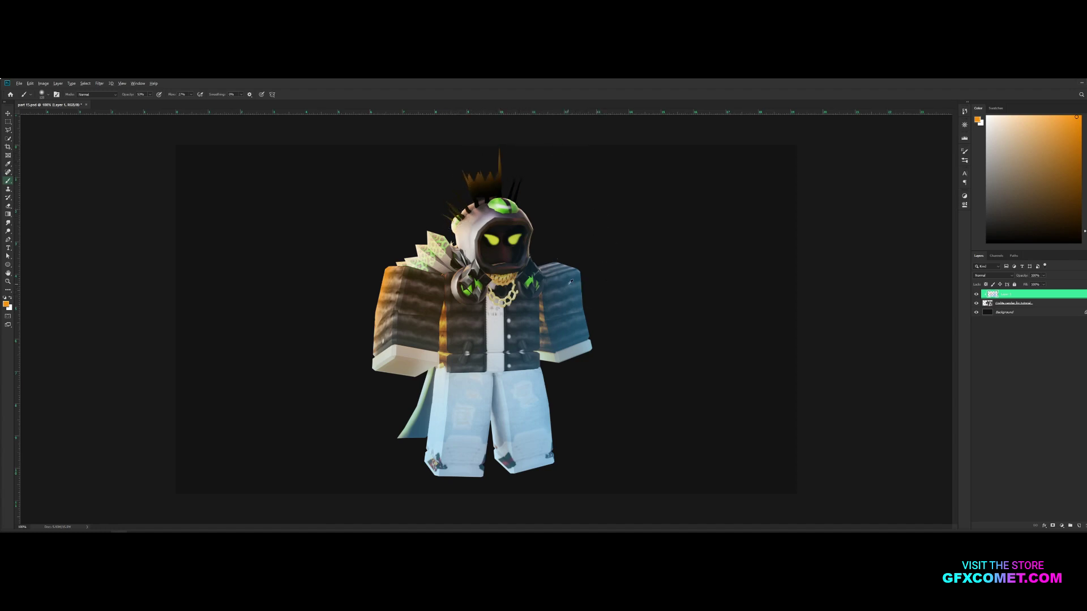
# Deepen the legs' edges and cape with a dark blue sampled from the right arm
pyautogui.keyDown('alt'); pyautogui.click(571, 281); pyautogui.keyUp('alt')
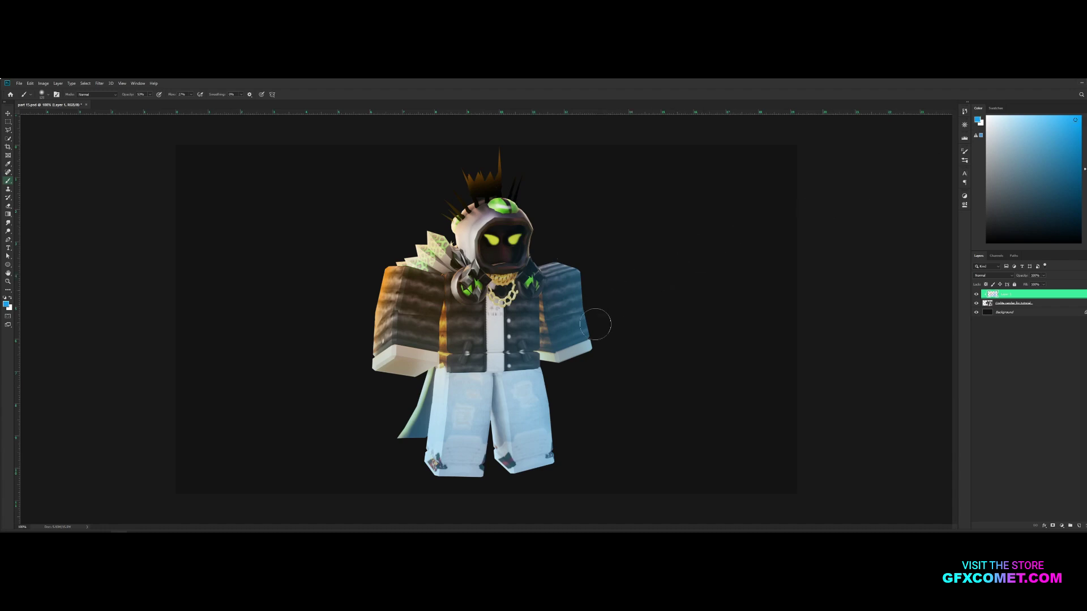
pyautogui.press('[')
pyautogui.press('[')
pyautogui.press(']')
pyautogui.press(']')
pyautogui.moveTo(544, 391)
pyautogui.mouseDown()
pyautogui.moveTo(561, 443)
pyautogui.moveTo(567, 378)
pyautogui.moveTo(557, 388)
pyautogui.moveTo(571, 480)
pyautogui.mouseUp()
pyautogui.moveTo(511, 462)
pyautogui.mouseDown()
pyautogui.moveTo(485, 424)
pyautogui.moveTo(493, 487)
pyautogui.mouseUp()
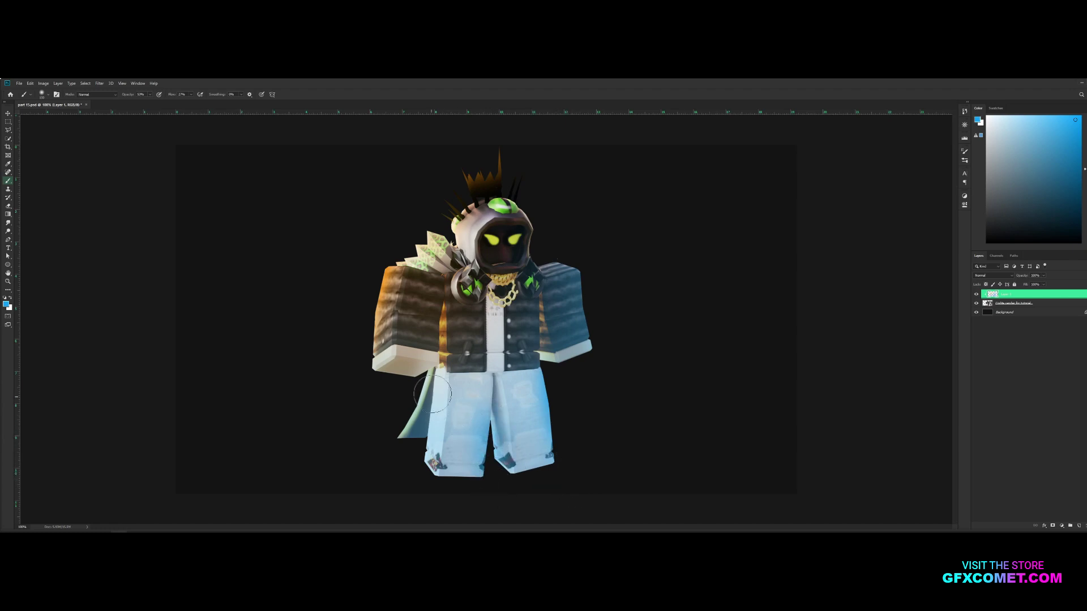
pyautogui.press(']')
pyautogui.press(']')
pyautogui.press(']')
pyautogui.press(']')
pyautogui.moveTo(416, 418)
pyautogui.mouseDown()
pyautogui.moveTo(429, 466)
pyautogui.moveTo(456, 485)
pyautogui.mouseUp()
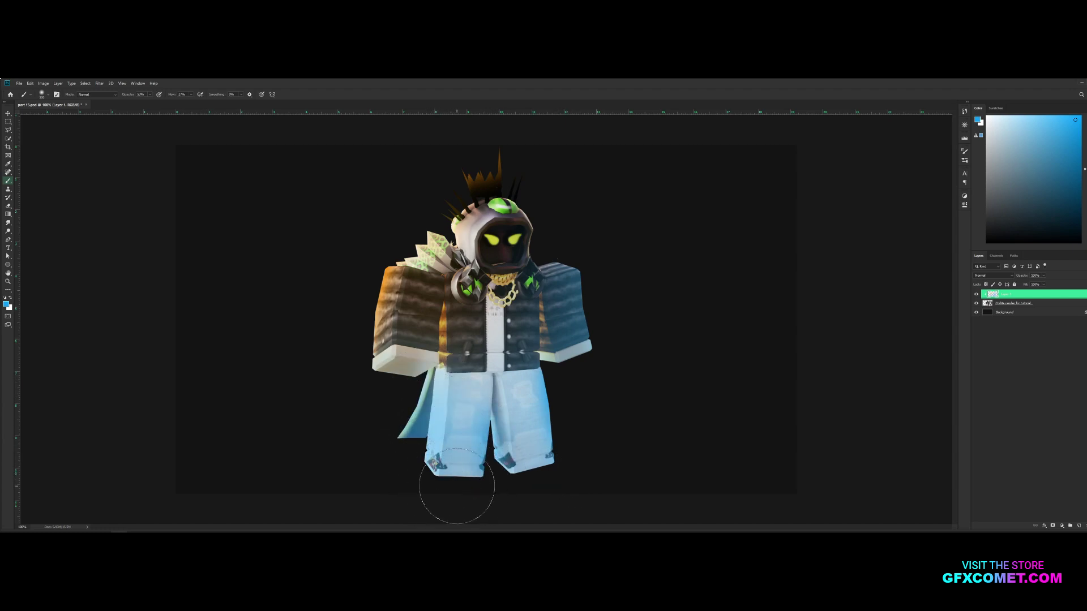
pyautogui.press('[')
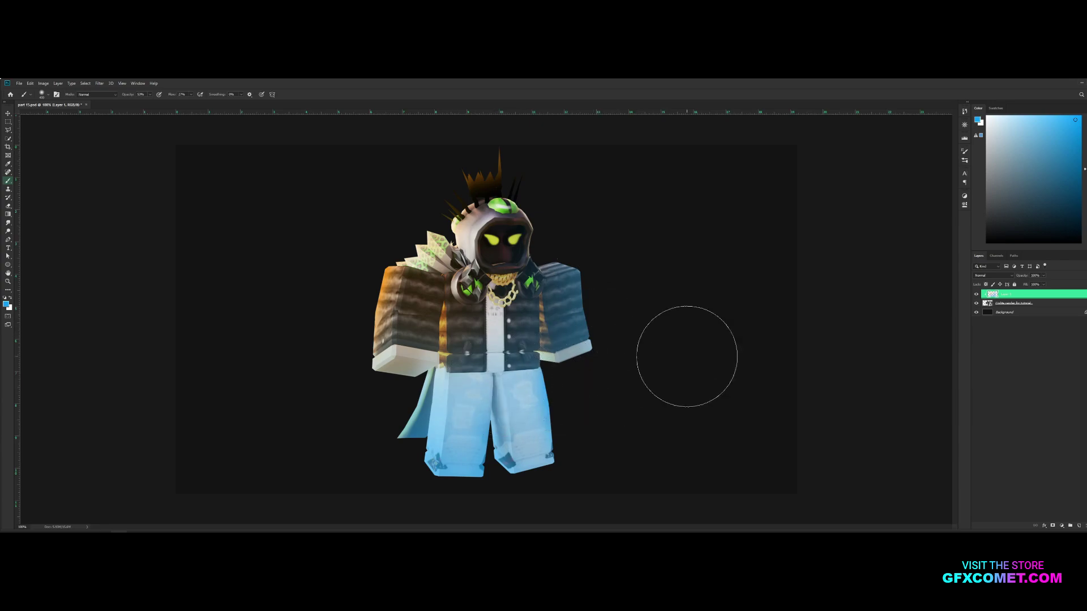
pyautogui.press('v')
pyautogui.click(1011, 276)
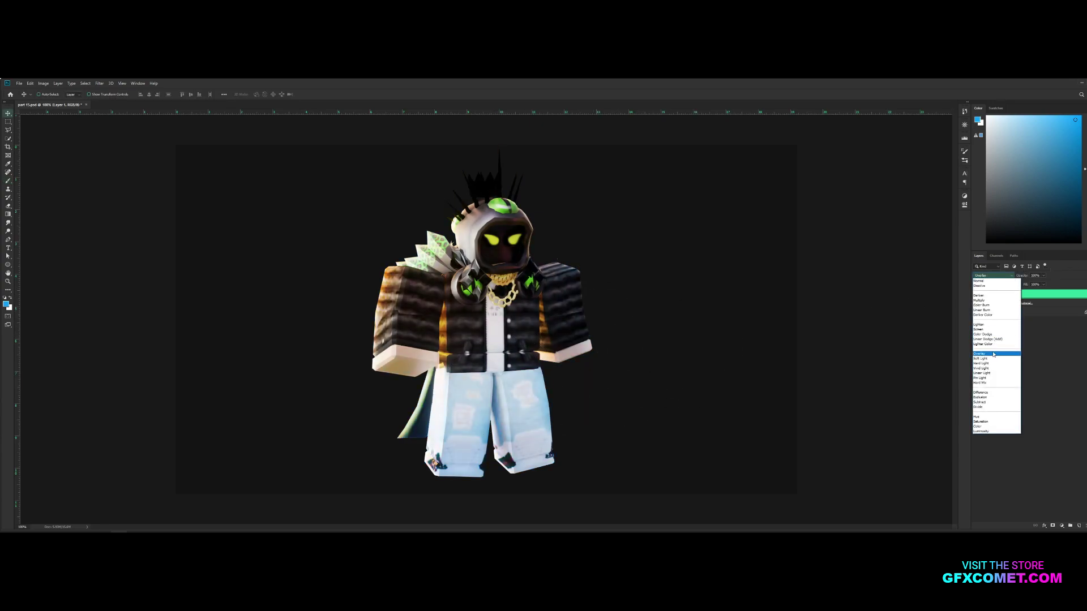
# Set Layer 1 to Overlay at reduced opacity and duplicate it
pyautogui.click(993, 355)
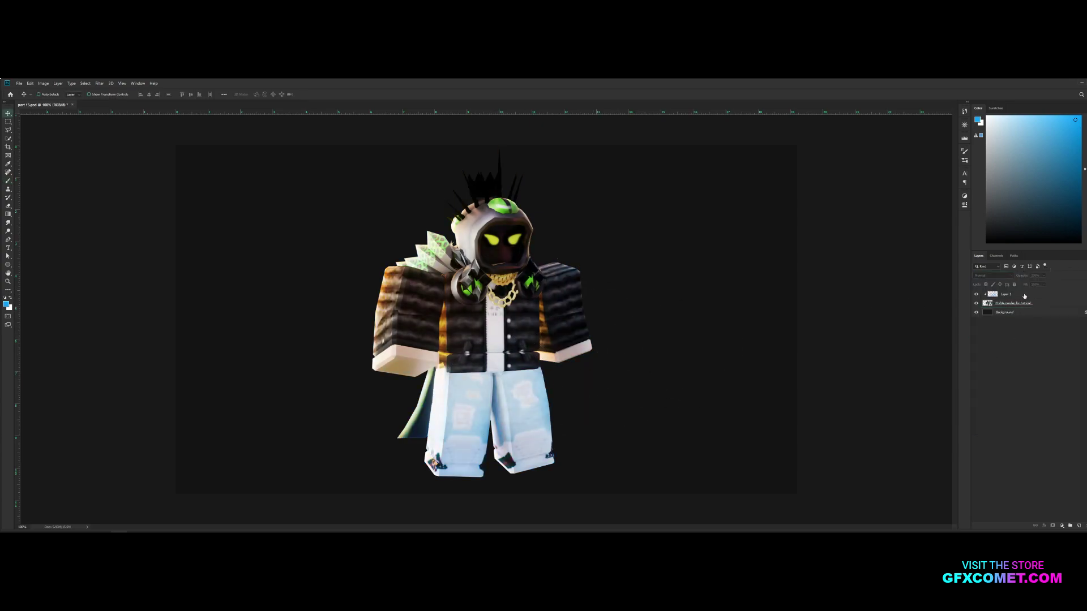
pyautogui.moveTo(1013, 277); pyautogui.dragTo(878, 267)
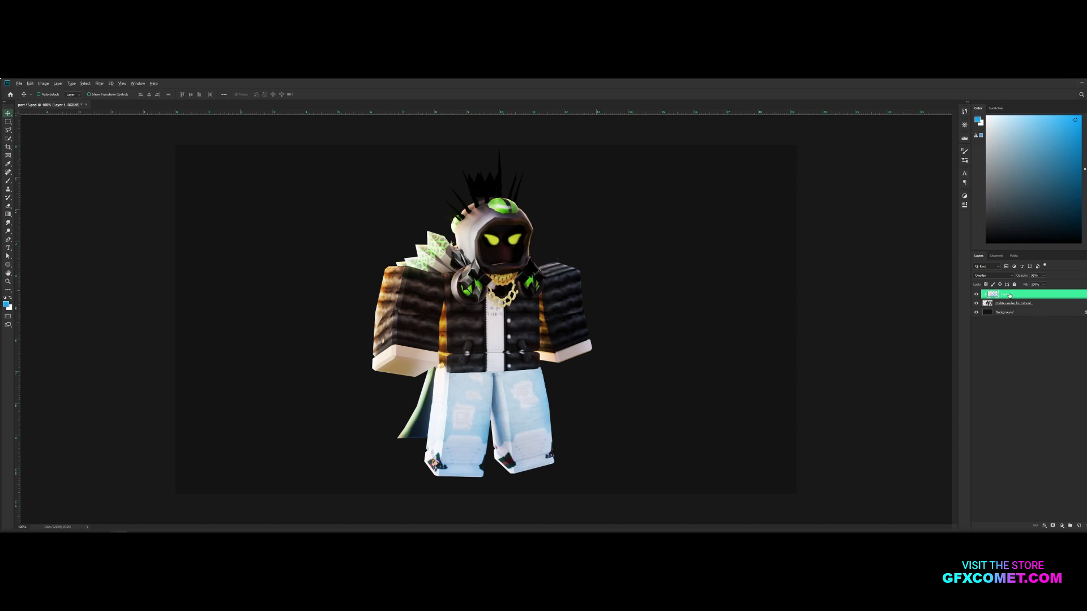
pyautogui.moveTo(991, 292)
pyautogui.mouseDown()
pyautogui.moveTo(1003, 311)
pyautogui.moveTo(1008, 294)
pyautogui.mouseUp()
# Clip the copy to the character and blend it in Screen at 48% opacity
pyautogui.rightClick(1043, 295)
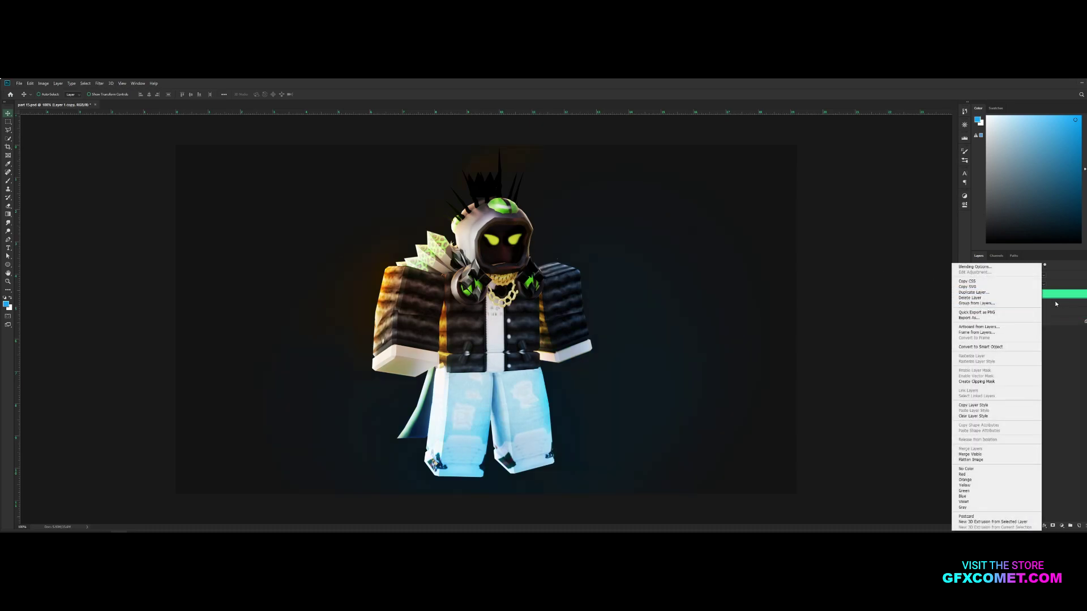
pyautogui.click(985, 382)
pyautogui.click(1000, 275)
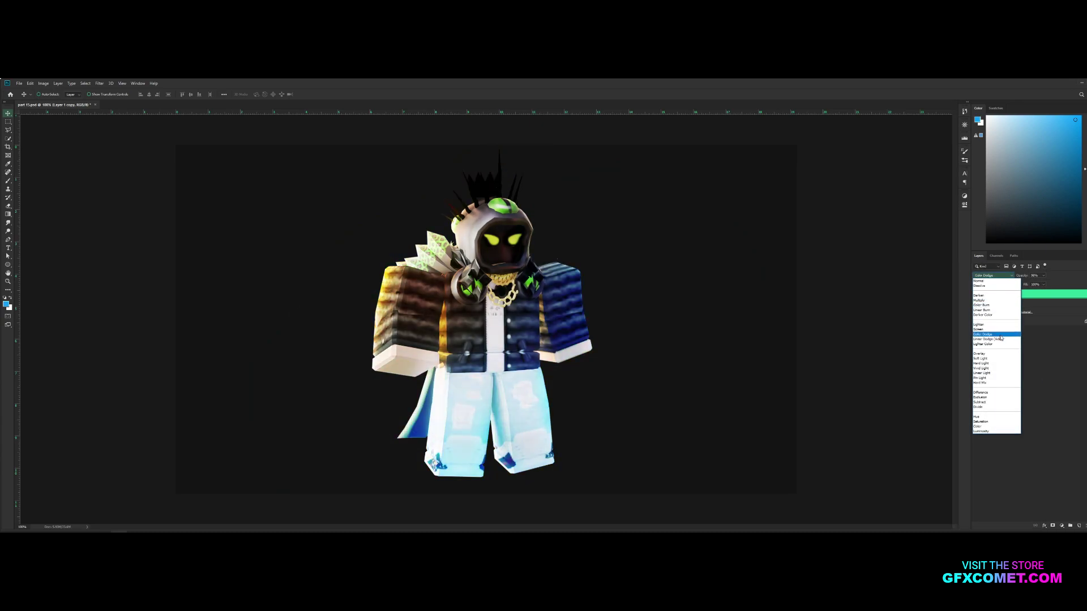
pyautogui.click(1001, 329)
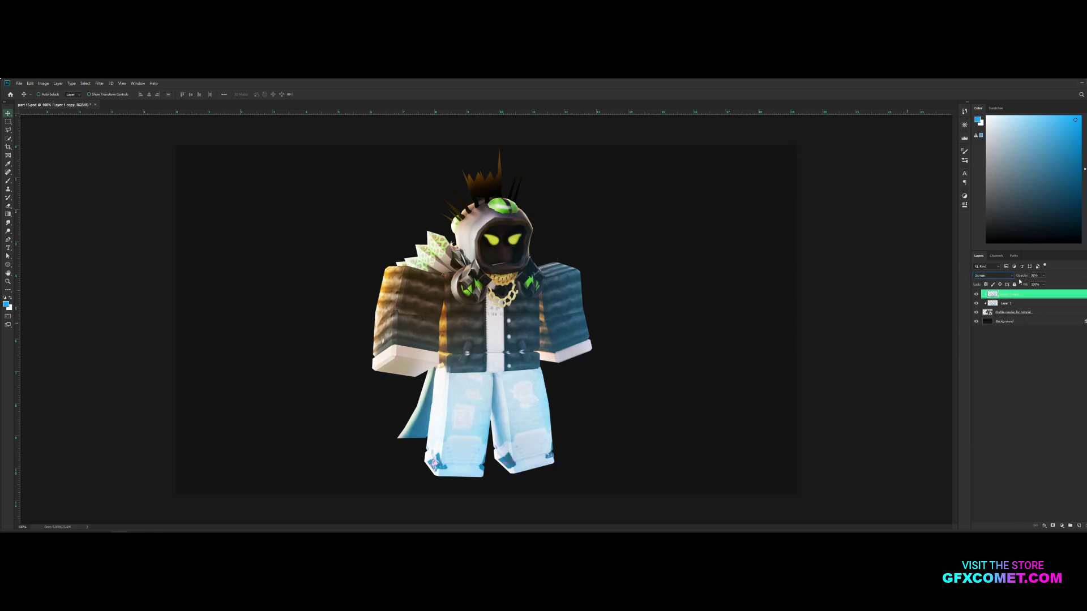
pyautogui.moveTo(897, 288); pyautogui.dragTo(911, 338)
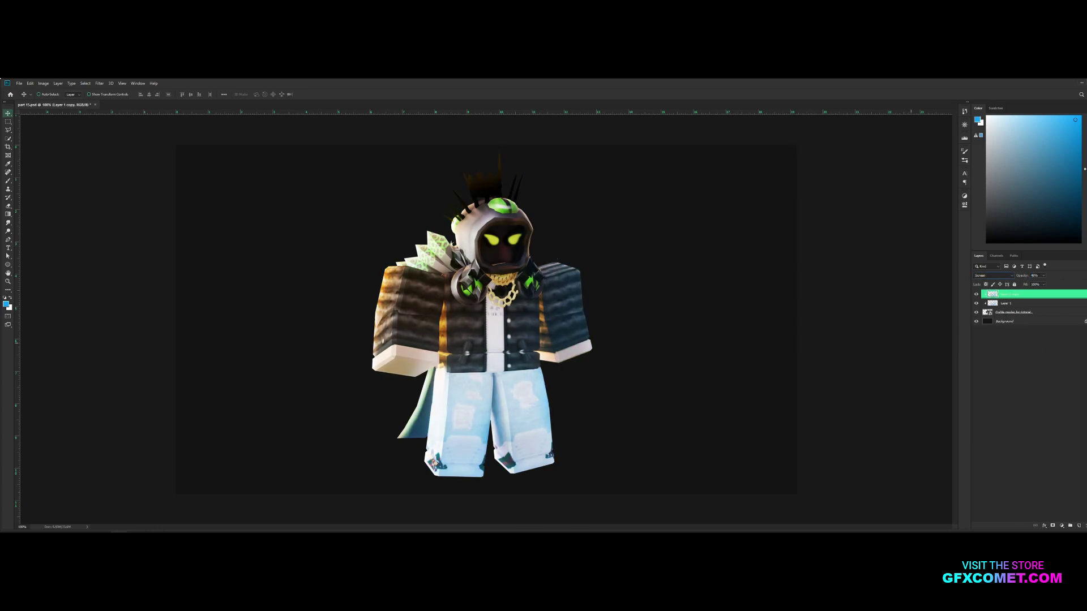
pyautogui.click(1041, 382)
# Select the Cutie render layer, switch to the Burn Tool and rasterize the smart object
pyautogui.click(1034, 315)
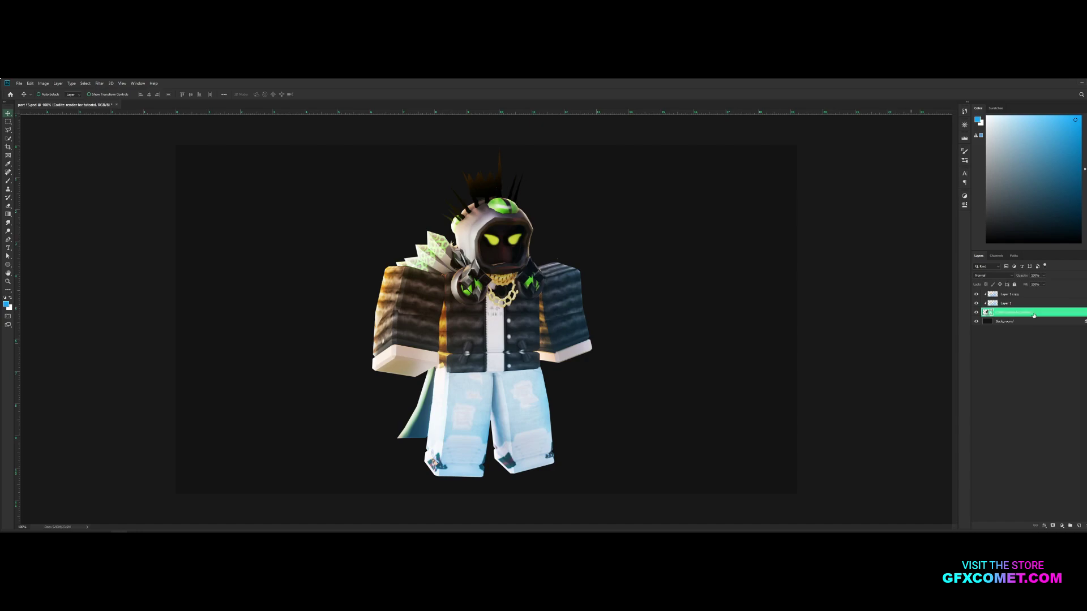
pyautogui.rightClick(13, 234)
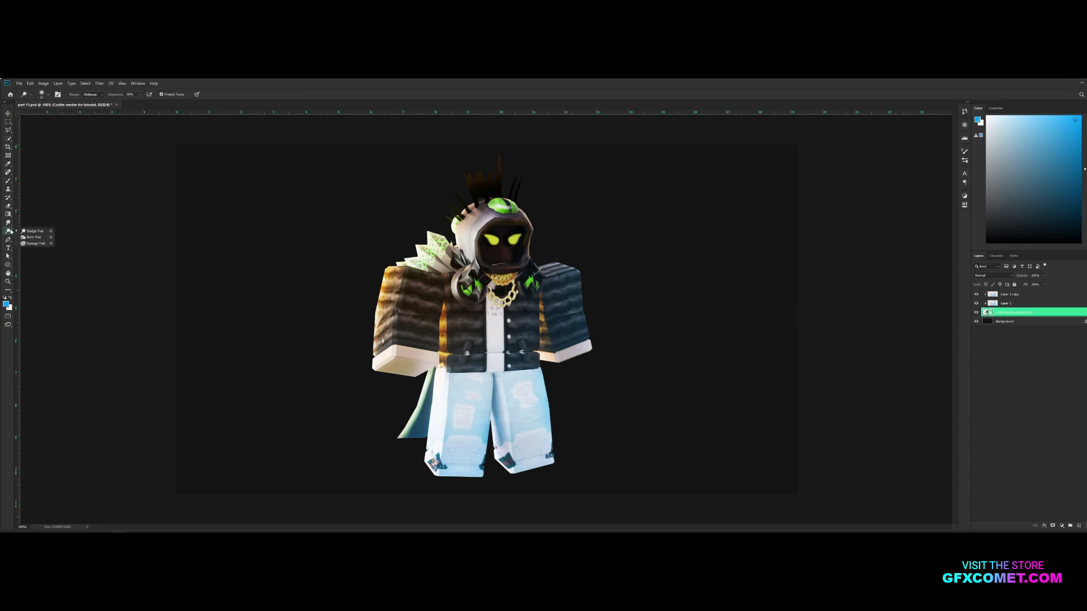
pyautogui.click(31, 237)
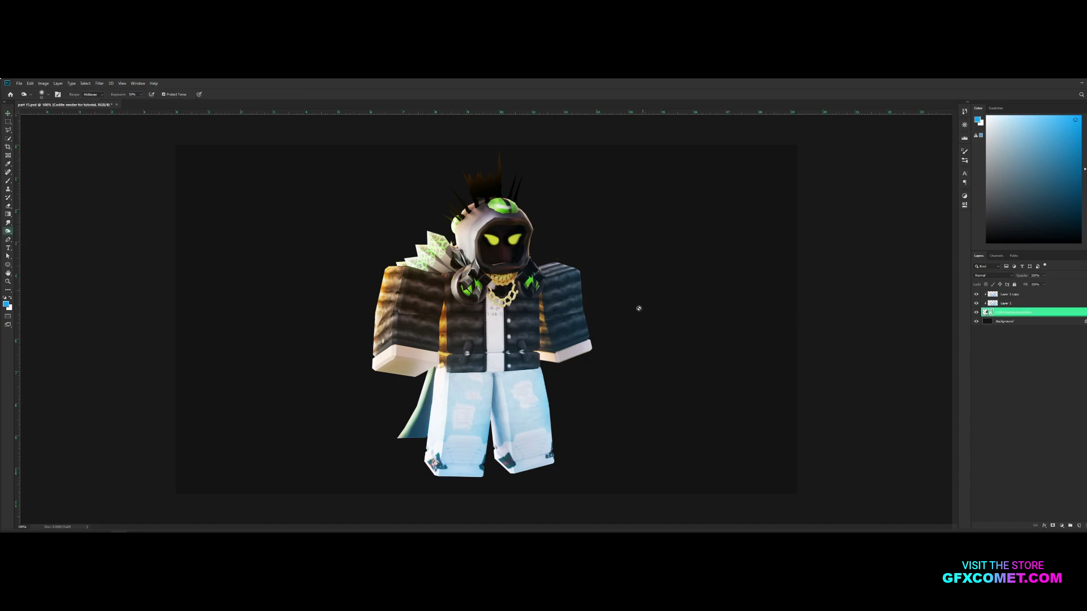
pyautogui.click(562, 307)
pyautogui.click(547, 249)
# Zoom in and try a larger burn stroke on the shirt front, then undo it
pyautogui.scroll(2, 486, 311)
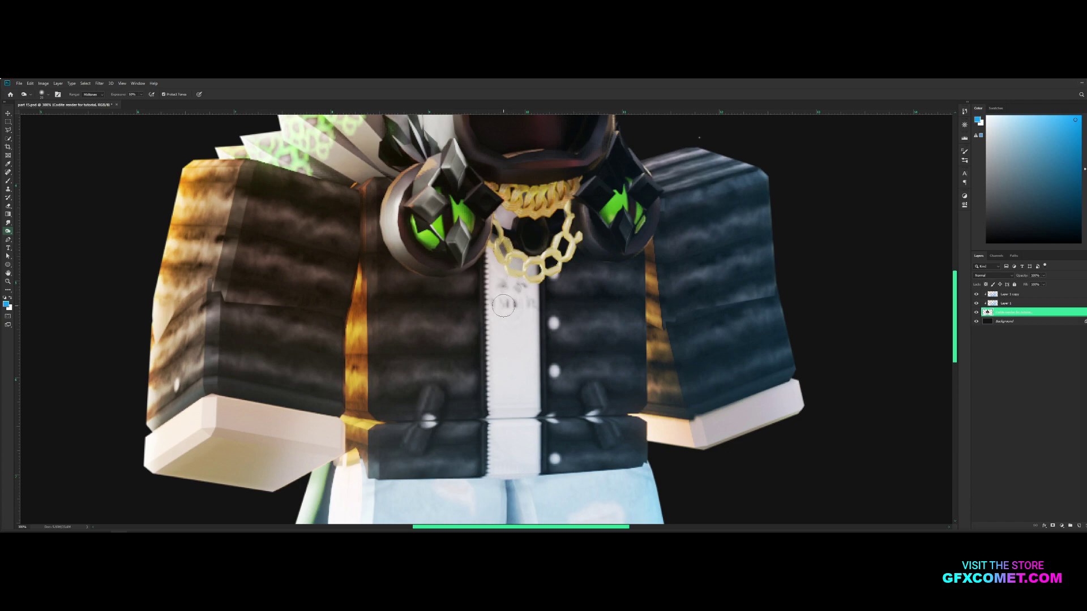
pyautogui.press(']')
pyautogui.press(']')
pyautogui.press(']')
pyautogui.press(']')
pyautogui.press(']')
pyautogui.press(']')
pyautogui.press(']')
pyautogui.moveTo(494, 354)
pyautogui.mouseDown()
pyautogui.moveTo(524, 328)
pyautogui.moveTo(409, 372)
pyautogui.moveTo(456, 394)
pyautogui.moveTo(495, 368)
pyautogui.moveTo(511, 378)
pyautogui.moveTo(481, 368)
pyautogui.moveTo(508, 360)
pyautogui.mouseUp()
pyautogui.hotkey('ctrl', 'z')
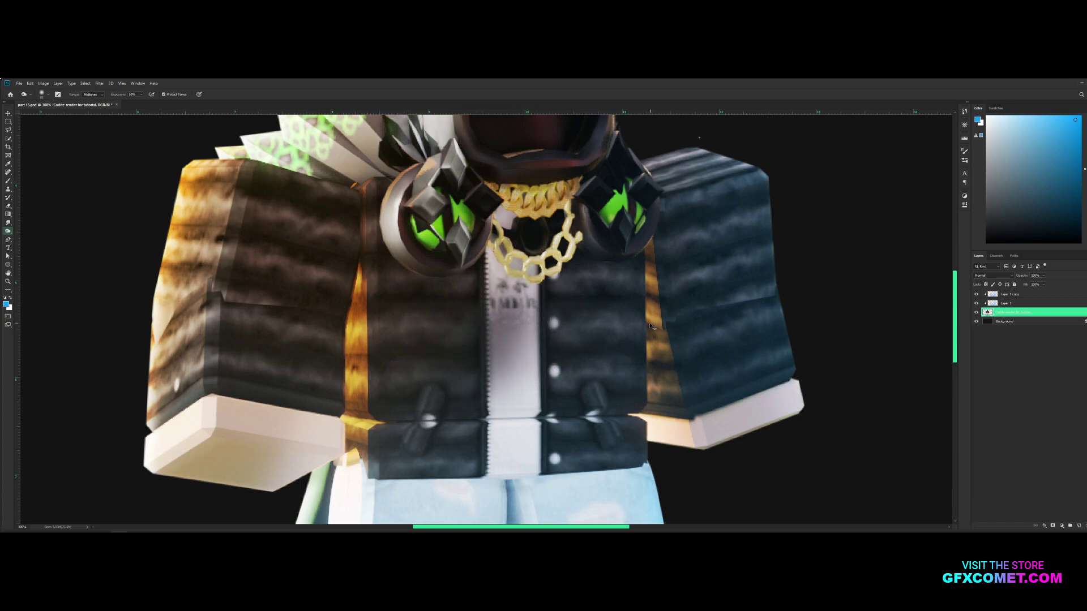
pyautogui.hotkey('ctrl', 'z')
pyautogui.hotkey('ctrl', 'z')
pyautogui.hotkey('ctrl', 'z')
pyautogui.hotkey('ctrl', 'z')
pyautogui.hotkey('ctrl', '+')
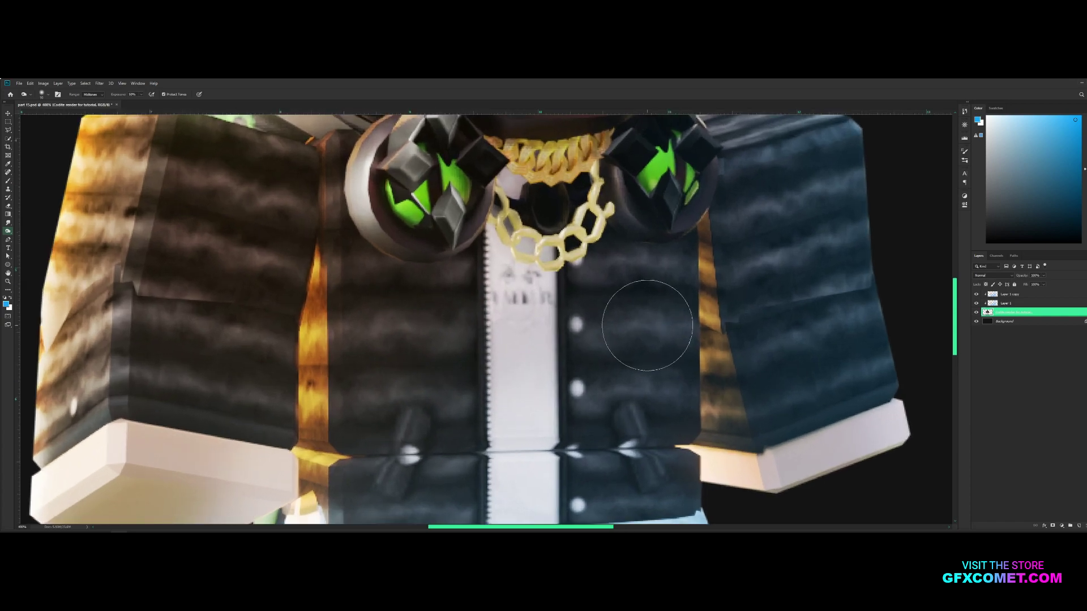
# With a smaller brush, burn shadow along the white shirt strip's left edge beside the zipper
pyautogui.press('[')
pyautogui.press('[')
pyautogui.moveTo(487, 237); pyautogui.dragTo(489, 320)
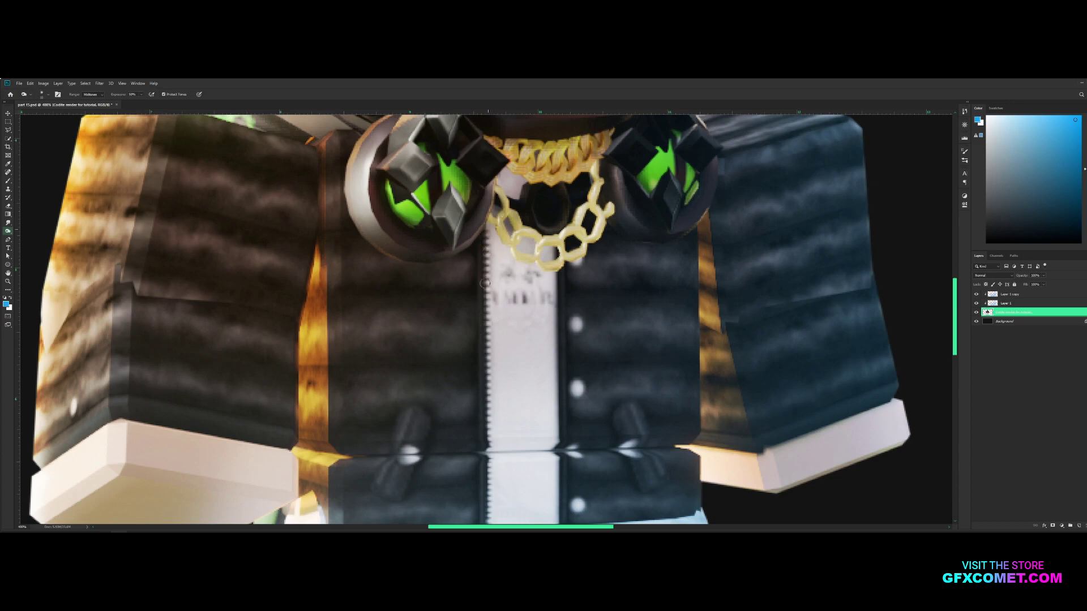
pyautogui.moveTo(489, 241); pyautogui.dragTo(488, 294)
pyautogui.moveTo(485, 221); pyautogui.dragTo(483, 324)
pyautogui.press(']')
pyautogui.press(']')
pyautogui.moveTo(489, 262); pyautogui.dragTo(479, 351)
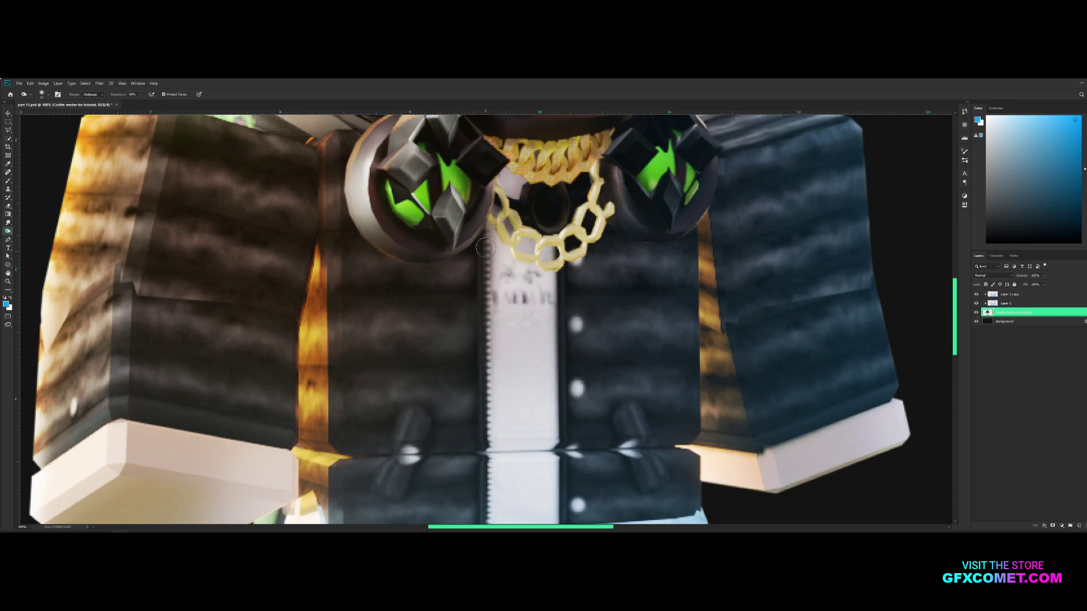
pyautogui.moveTo(486, 295); pyautogui.dragTo(487, 229)
pyautogui.hotkey('ctrl', 'z')
# Burn a straight shadow down the zipper's left edge and along the vest's bottom edge
pyautogui.scroll(-2, 490, 475)
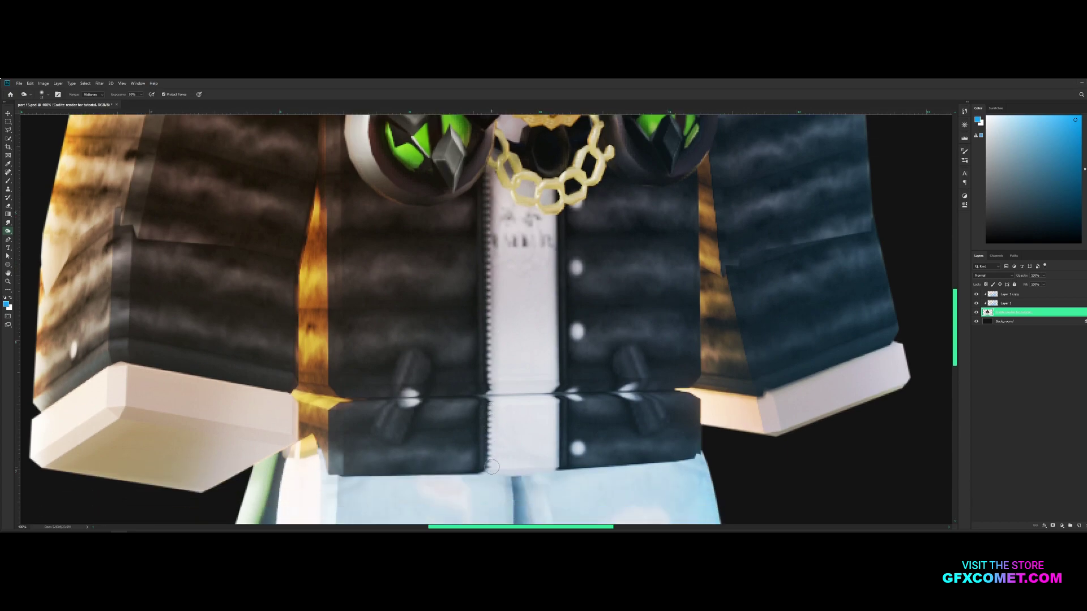
pyautogui.keyDown('shift'); pyautogui.click(490, 164); pyautogui.keyUp('shift')
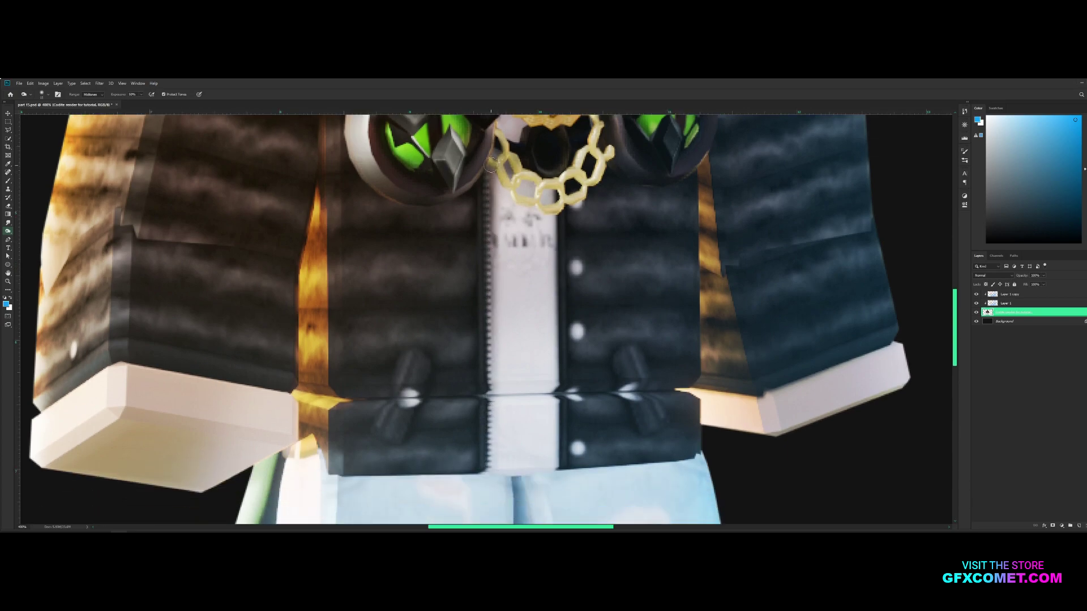
pyautogui.keyDown('shift'); pyautogui.click(490, 475); pyautogui.keyUp('shift')
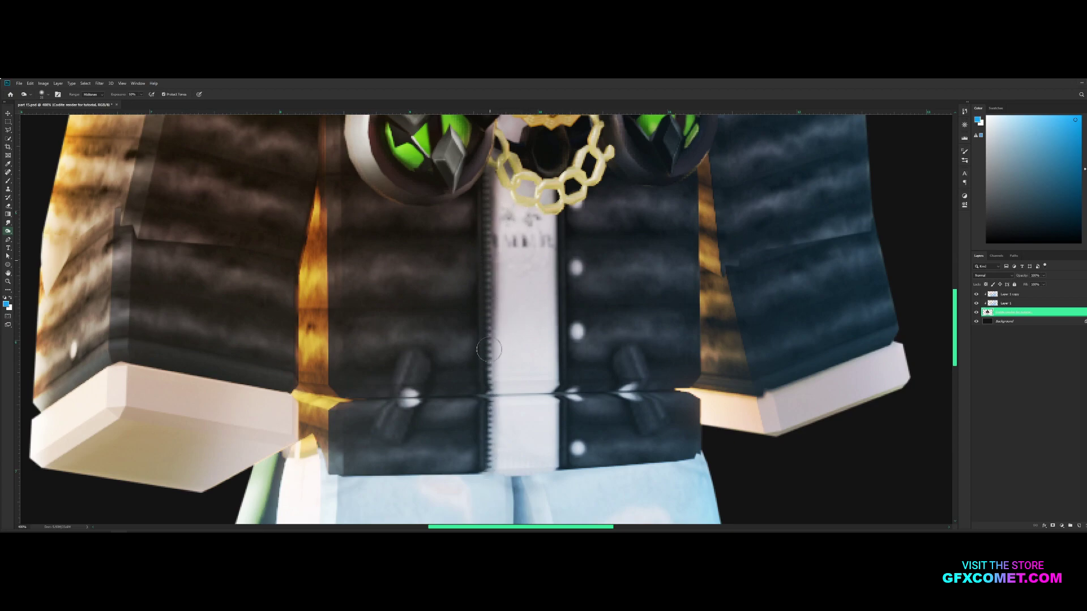
pyautogui.moveTo(491, 441)
pyautogui.mouseDown()
pyautogui.moveTo(486, 487)
pyautogui.moveTo(488, 478)
pyautogui.moveTo(464, 486)
pyautogui.moveTo(490, 478)
pyautogui.moveTo(321, 476)
pyautogui.moveTo(621, 470)
pyautogui.moveTo(582, 474)
pyautogui.moveTo(558, 471)
pyautogui.moveTo(704, 456)
pyautogui.moveTo(569, 473)
pyautogui.mouseUp()
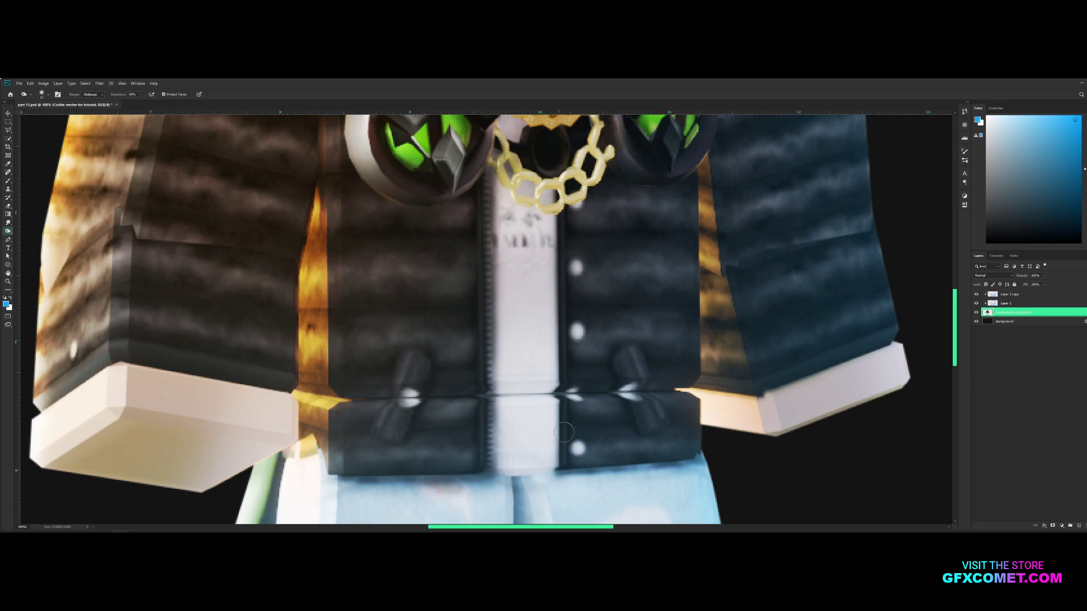
# Burn and deepen a straight shadow along the zipper's right edge
pyautogui.keyDown('shift'); pyautogui.click(550, 212); pyautogui.keyUp('shift')
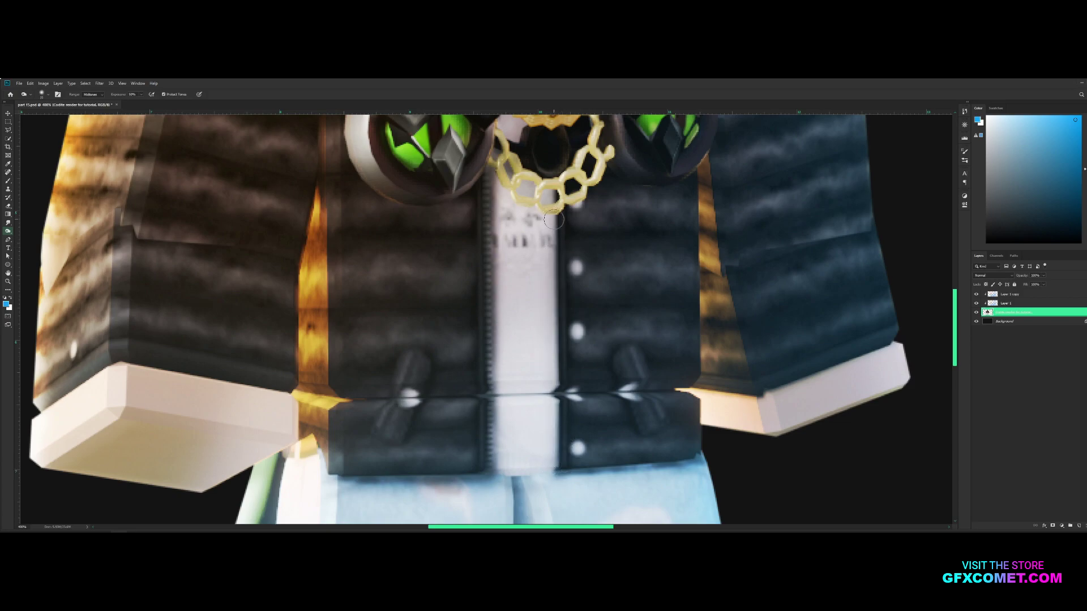
pyautogui.keyDown('shift'); pyautogui.click(556, 461); pyautogui.keyUp('shift')
pyautogui.keyDown('shift'); pyautogui.click(553, 218); pyautogui.keyUp('shift')
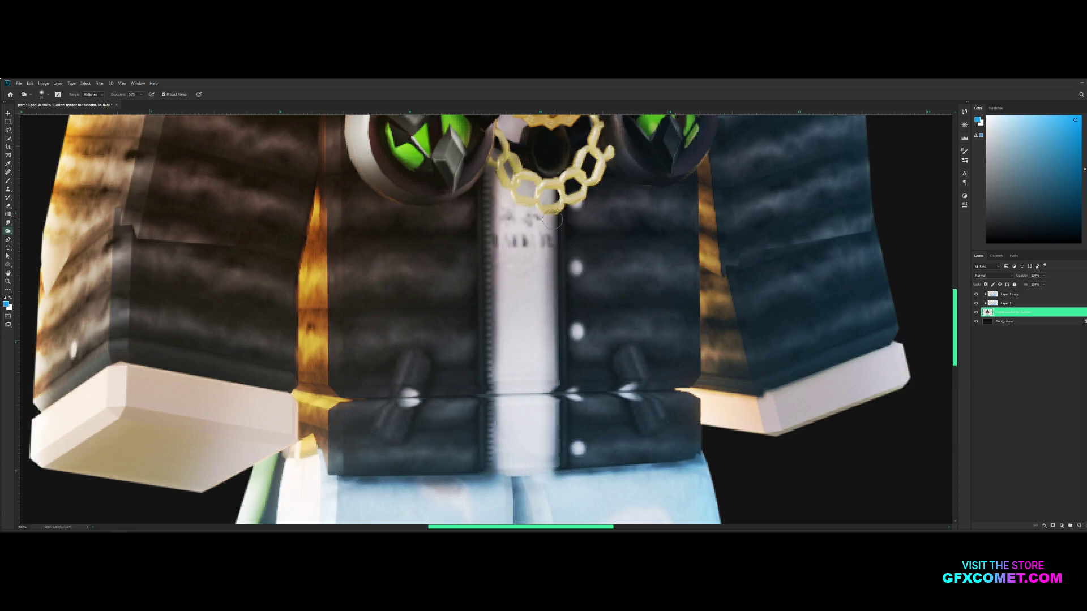
pyautogui.keyDown('shift'); pyautogui.click(554, 468); pyautogui.keyUp('shift')
pyautogui.keyDown('shift'); pyautogui.click(550, 220); pyautogui.keyUp('shift')
pyautogui.scroll(3, 550, 222)
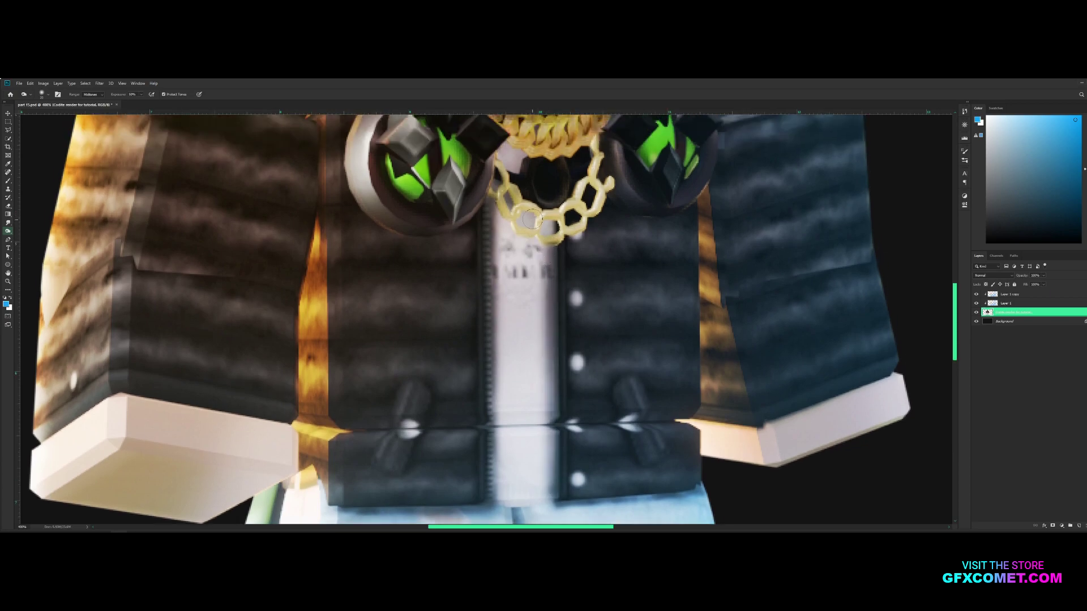
pyautogui.hotkey('ctrl', 'z')
# Darken the shirt under the gold chain and its lower links, then view the whole character
pyautogui.moveTo(501, 235)
pyautogui.mouseDown()
pyautogui.moveTo(546, 272)
pyautogui.moveTo(527, 263)
pyautogui.moveTo(550, 263)
pyautogui.mouseUp()
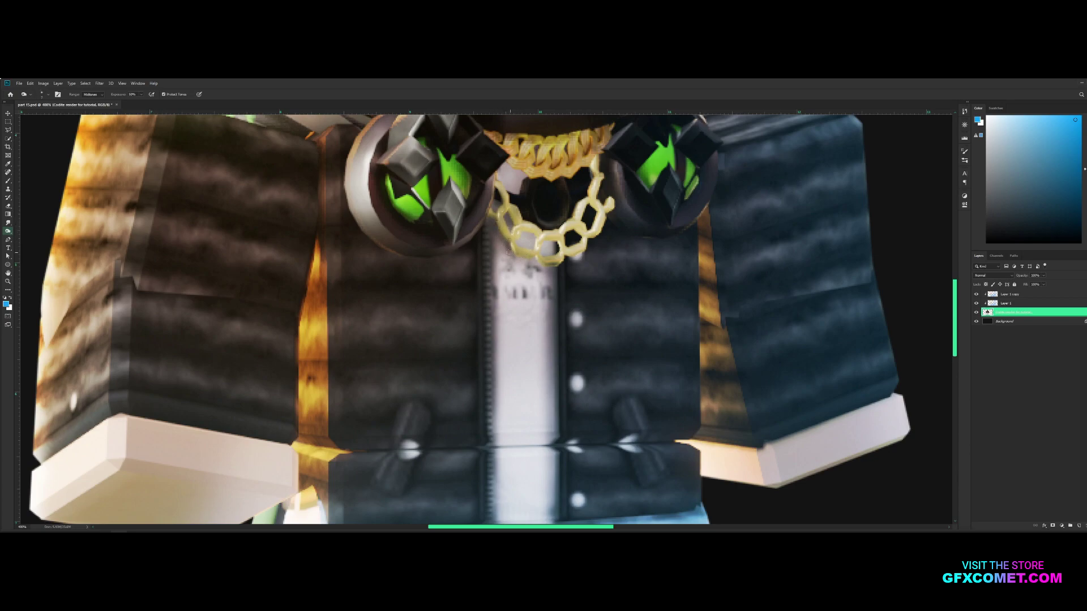
pyautogui.moveTo(512, 251); pyautogui.dragTo(541, 260)
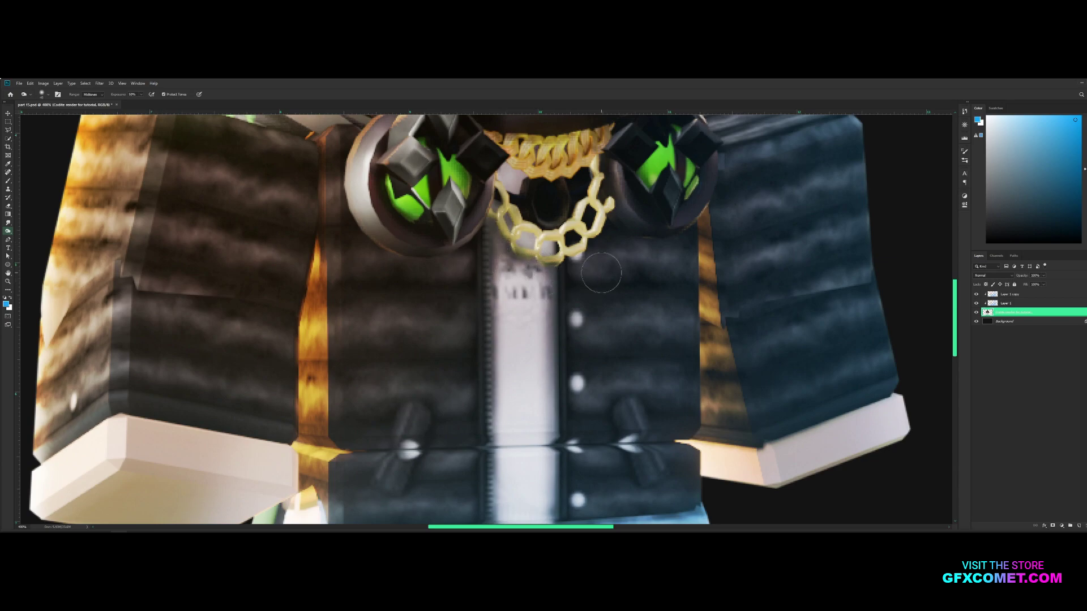
pyautogui.press('v')
pyautogui.hotkey('ctrl', '1')
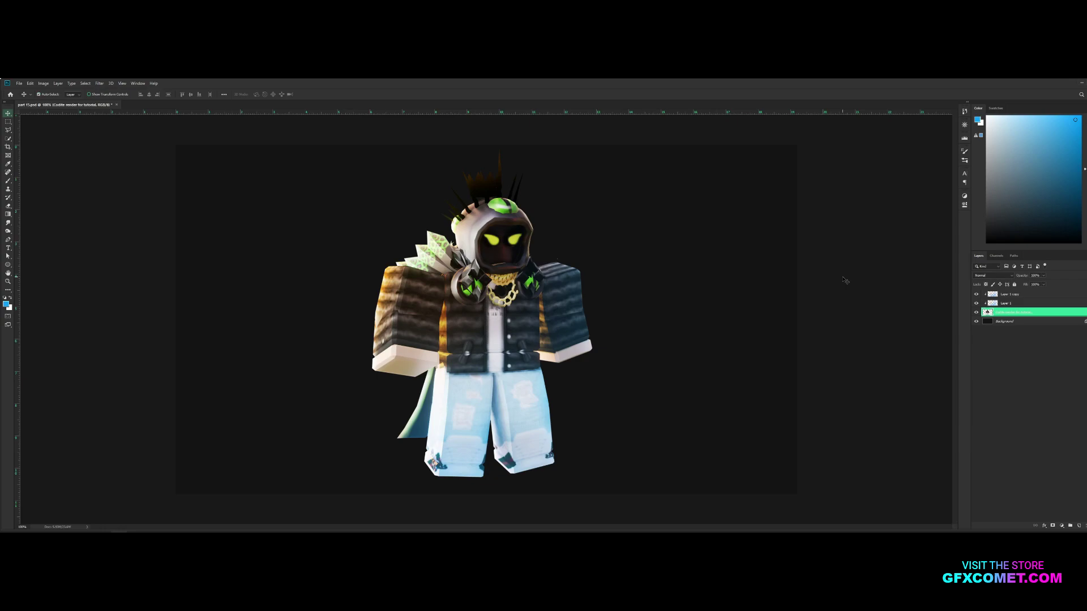
# Zoom in on the chest and burn shadows along the left shoulder ring's lower side and the chain
pyautogui.hotkey('ctrl', '+')
pyautogui.hotkey('ctrl', '+')
pyautogui.hotkey('ctrl', '+')
pyautogui.hotkey('ctrl', '+')
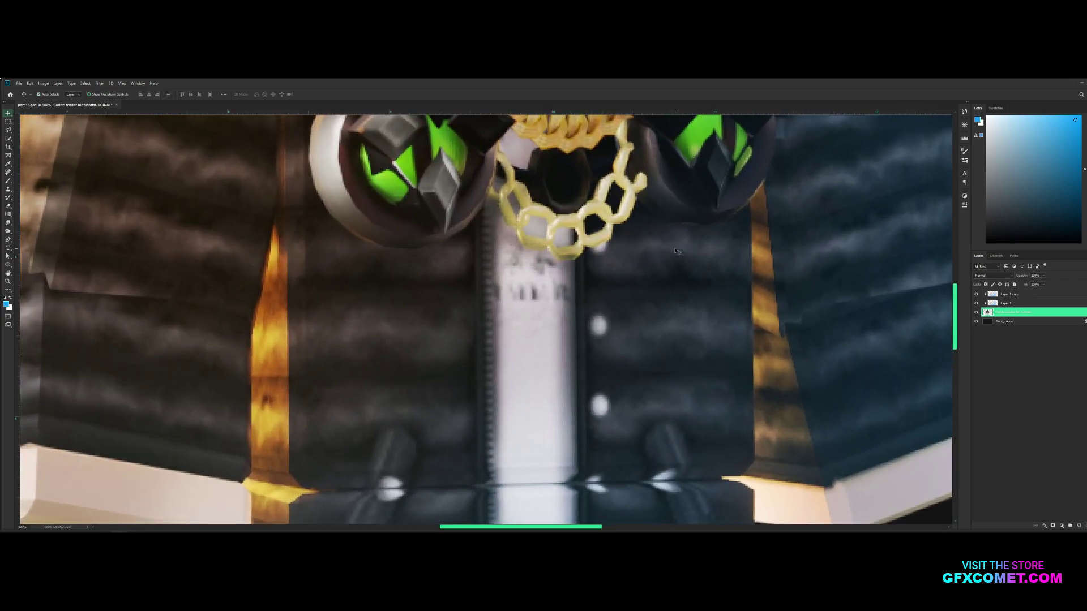
pyautogui.press('o')
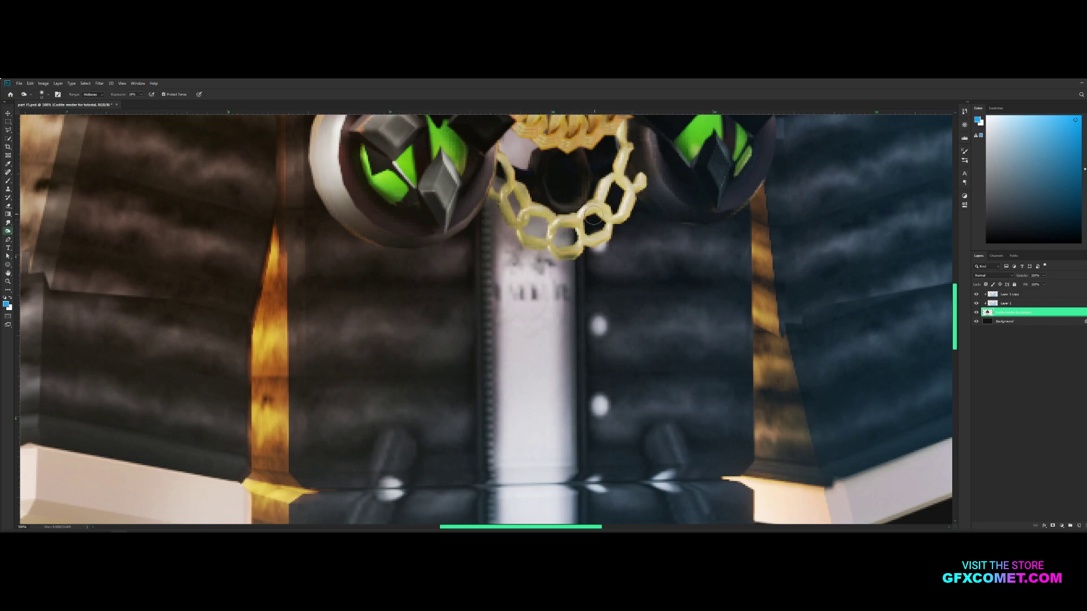
pyautogui.scroll(5, 608, 226)
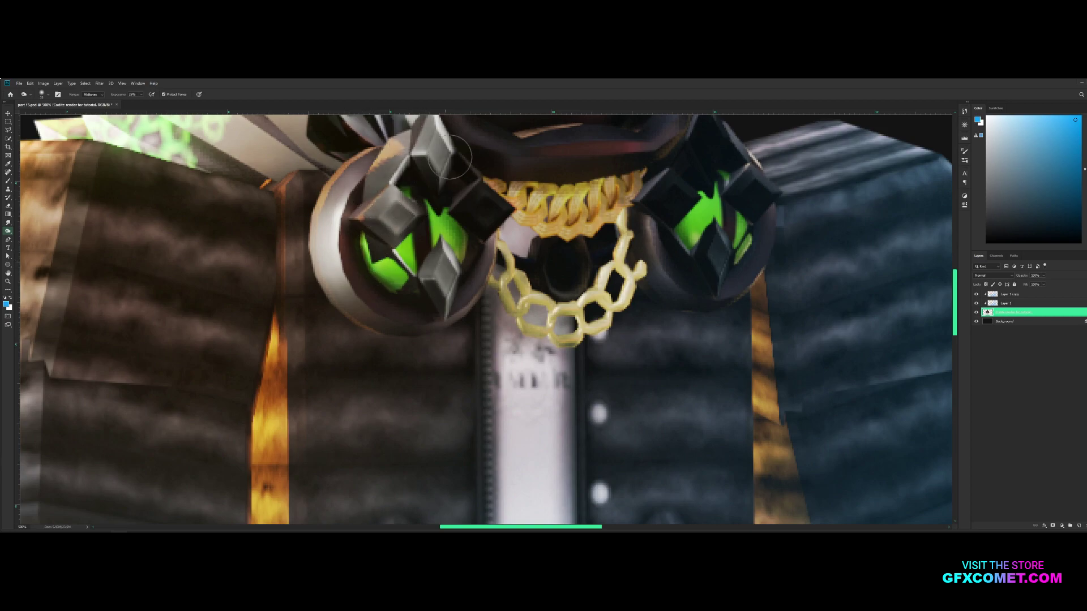
pyautogui.scroll(4, 416, 278)
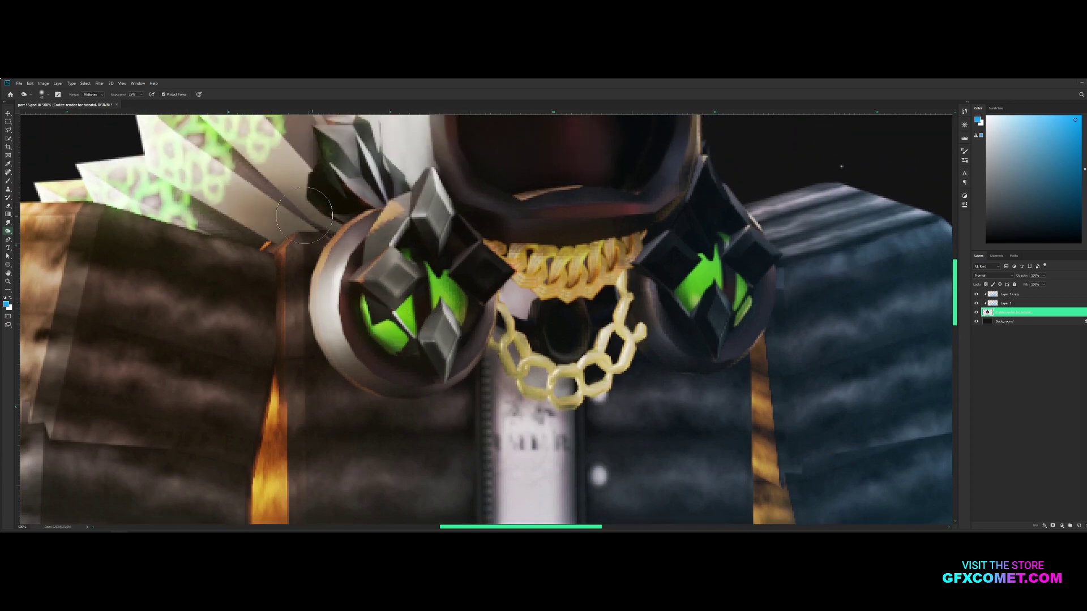
pyautogui.scroll(3, 339, 209)
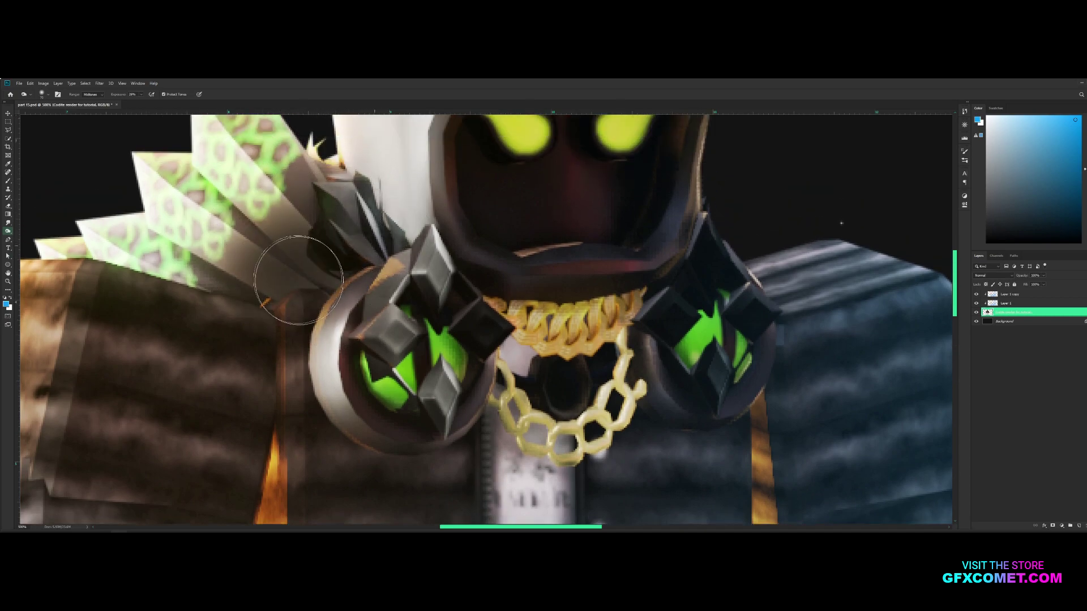
pyautogui.scroll(-2, 744, 352)
pyautogui.scroll(-2, 745, 352)
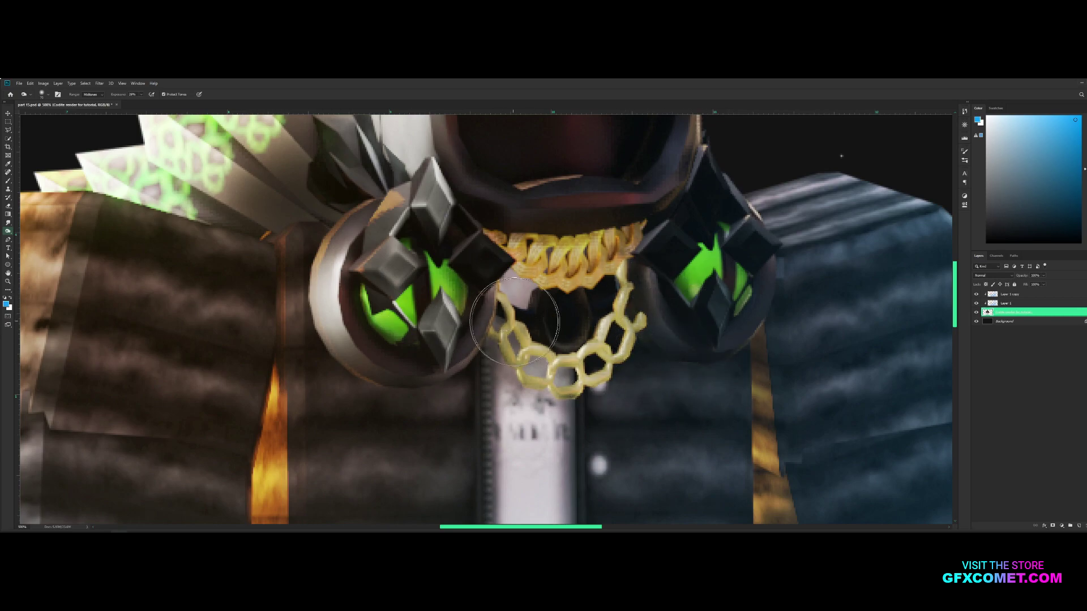
pyautogui.moveTo(309, 290)
pyautogui.mouseDown()
pyautogui.moveTo(308, 346)
pyautogui.moveTo(401, 396)
pyautogui.moveTo(378, 392)
pyautogui.moveTo(373, 375)
pyautogui.moveTo(388, 409)
pyautogui.moveTo(462, 420)
pyautogui.mouseUp()
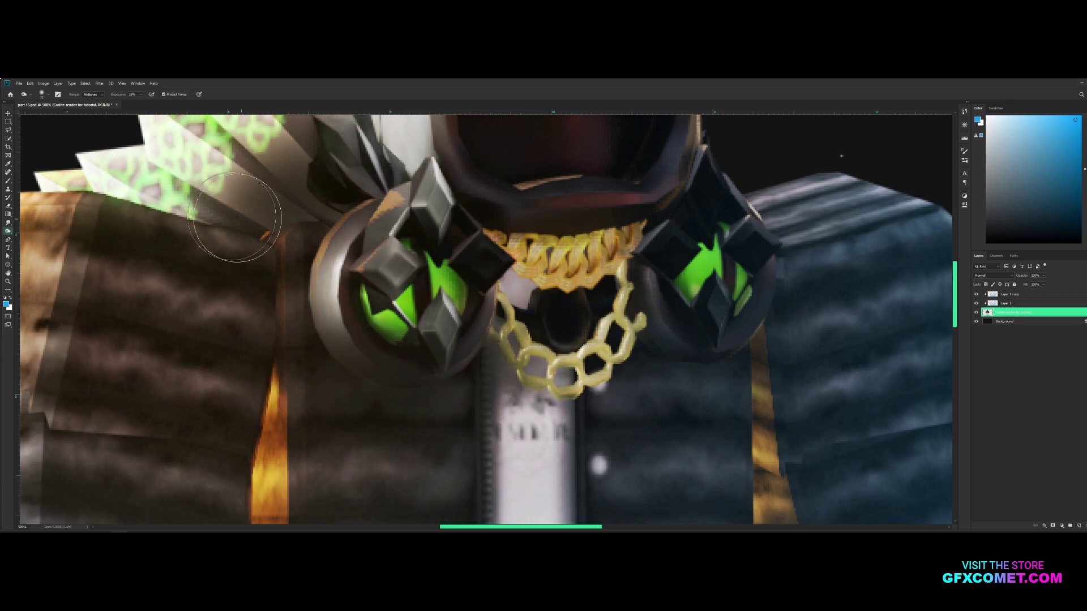
pyautogui.scroll(-1, 527, 248)
pyautogui.press('[')
pyautogui.moveTo(555, 236)
pyautogui.mouseDown()
pyautogui.moveTo(515, 239)
pyautogui.moveTo(555, 231)
pyautogui.moveTo(530, 222)
pyautogui.moveTo(558, 229)
pyautogui.mouseUp()
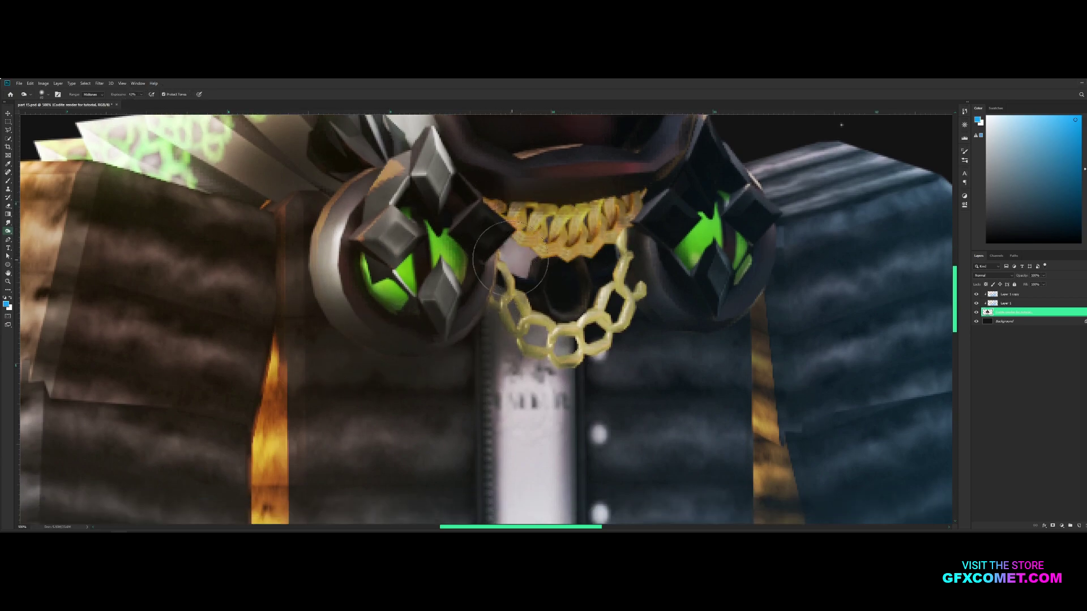
pyautogui.scroll(-1, 553, 308)
pyautogui.scroll(-6, 546, 308)
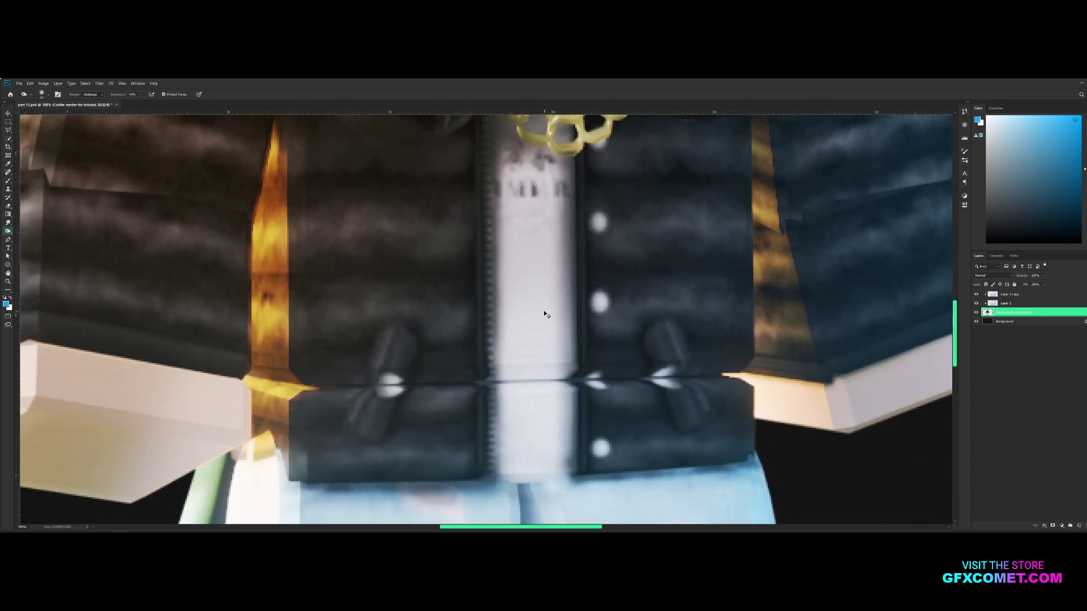
# On the left arm, tone the white cuff's corner and darken the sleeve's lower edge above it
pyautogui.hotkey('ctrl', '-')
pyautogui.press('space')
pyautogui.moveTo(373, 290); pyautogui.dragTo(686, 285)
pyautogui.click(8, 231)
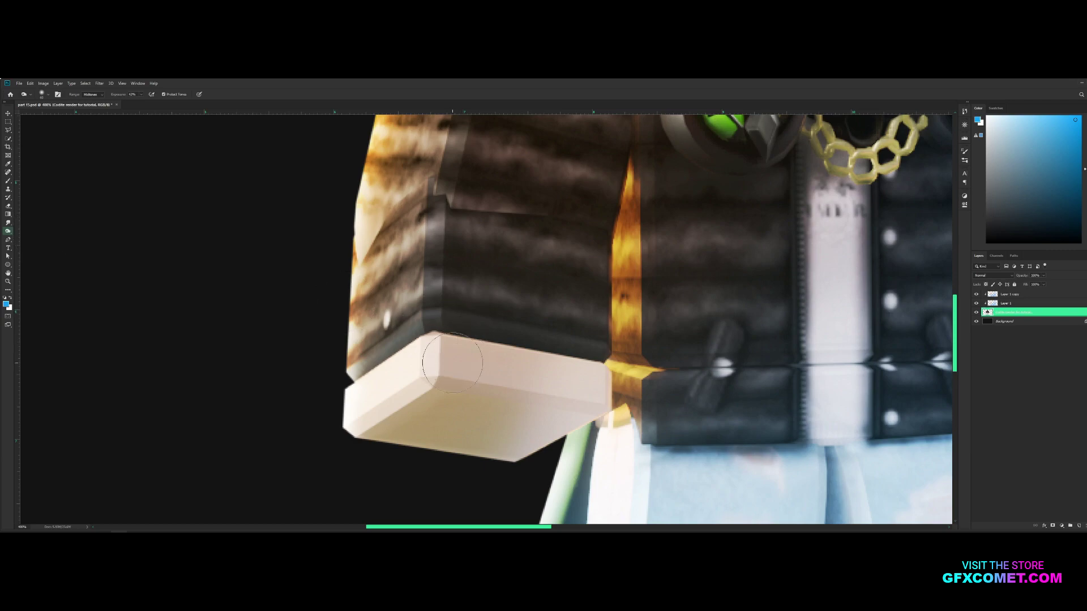
pyautogui.press('[')
pyautogui.moveTo(419, 376)
pyautogui.mouseDown()
pyautogui.moveTo(398, 367)
pyautogui.moveTo(421, 356)
pyautogui.mouseUp()
pyautogui.moveTo(427, 332)
pyautogui.mouseDown()
pyautogui.moveTo(341, 377)
pyautogui.moveTo(354, 363)
pyautogui.moveTo(518, 341)
pyautogui.moveTo(446, 328)
pyautogui.moveTo(496, 338)
pyautogui.moveTo(429, 337)
pyautogui.moveTo(552, 351)
pyautogui.moveTo(422, 346)
pyautogui.moveTo(414, 333)
pyautogui.moveTo(303, 389)
pyautogui.moveTo(600, 368)
pyautogui.mouseUp()
pyautogui.press(']')
pyautogui.press(']')
# Review the whole figure, then burn a small spot on the right pant-leg patch
pyautogui.press('v')
pyautogui.hotkey('ctrl', '-')
pyautogui.hotkey('ctrl', '-')
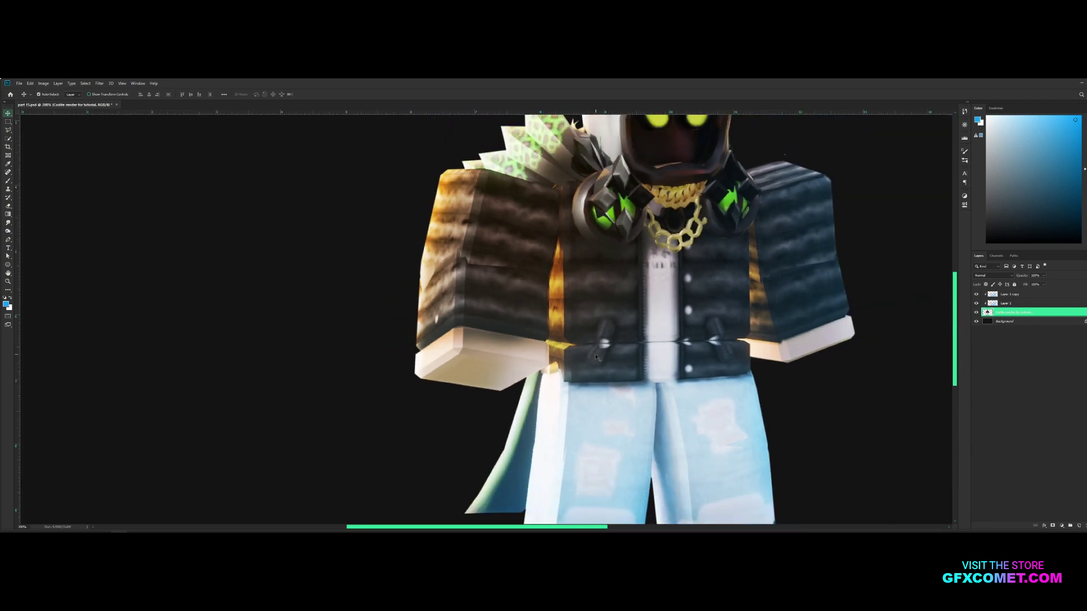
pyautogui.hotkey('ctrl', '-')
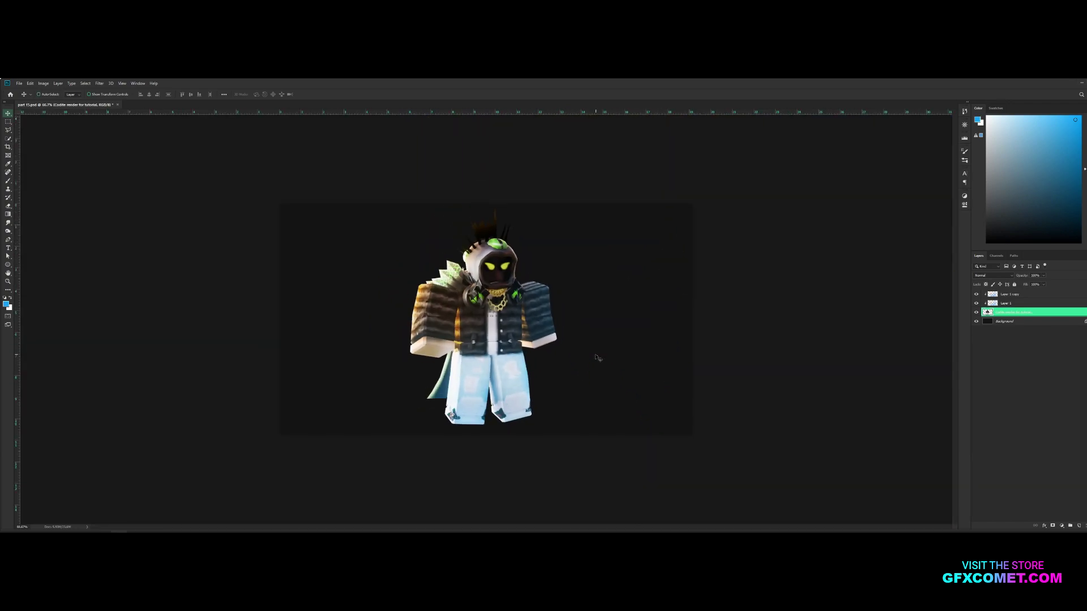
pyautogui.hotkey('ctrl', '+')
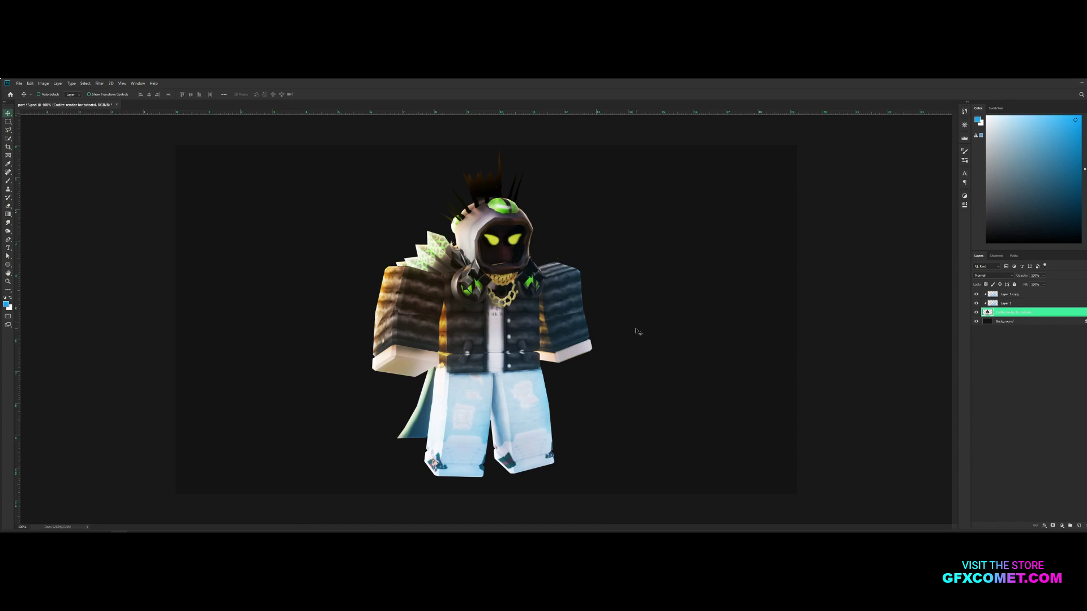
pyautogui.hotkey('ctrl', '+')
pyautogui.hotkey('ctrl', '+')
pyautogui.hotkey('ctrl', '+')
pyautogui.press('space')
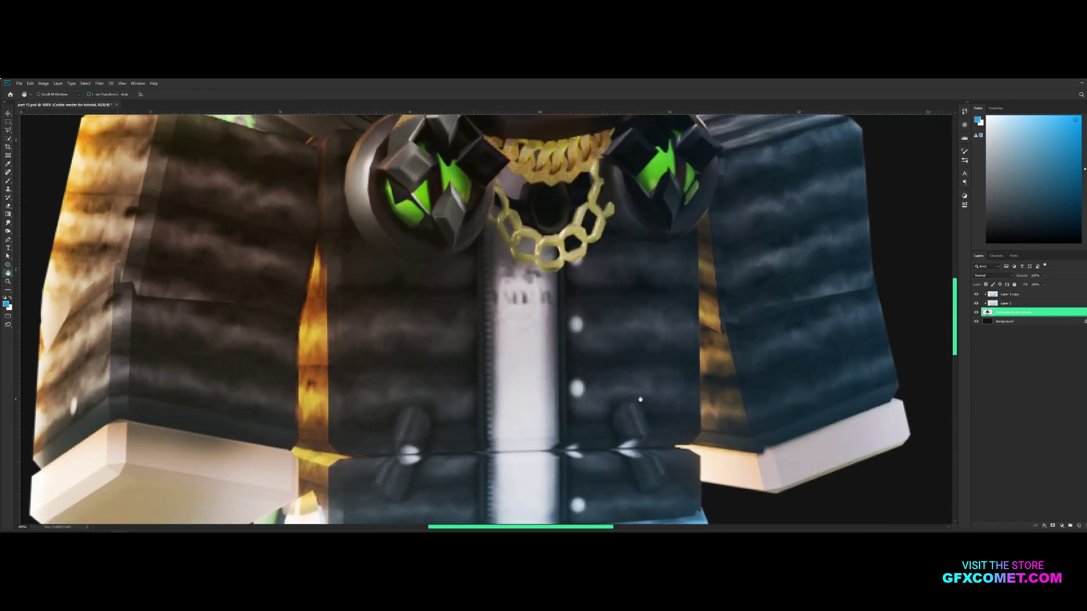
pyautogui.moveTo(640, 400); pyautogui.dragTo(596, 284)
pyautogui.click(8, 231)
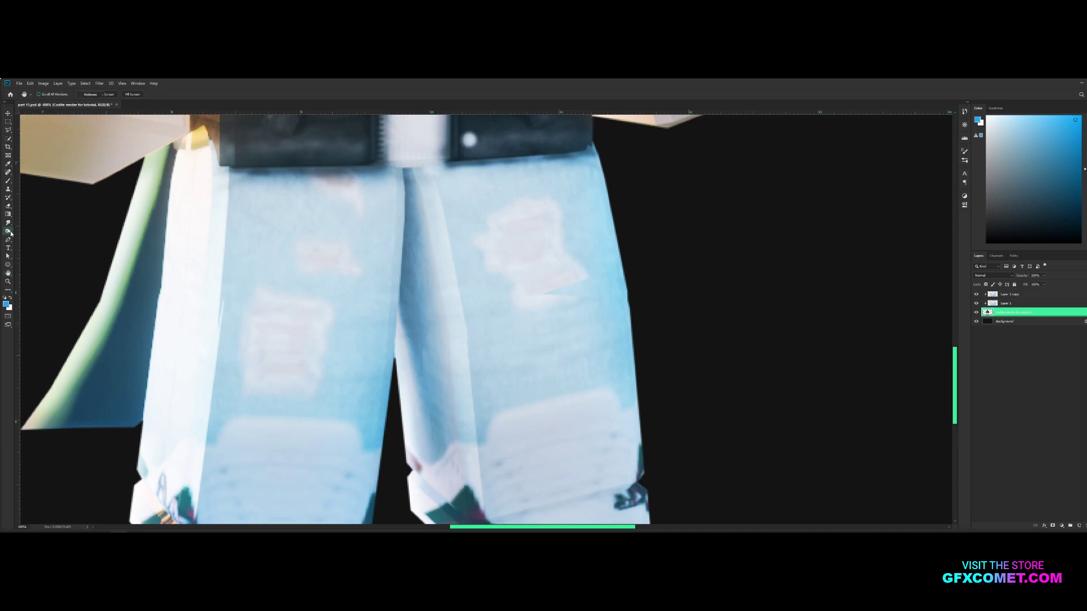
pyautogui.press('[')
pyautogui.press('[')
pyautogui.press('[')
pyautogui.press('[')
pyautogui.moveTo(486, 245)
pyautogui.mouseDown()
pyautogui.moveTo(501, 218)
pyautogui.moveTo(519, 218)
pyautogui.moveTo(485, 222)
pyautogui.moveTo(532, 206)
pyautogui.mouseUp()
# With a larger brush, darken the leg patch's lower-right part and both lower pant legs above the shoes
pyautogui.press(']')
pyautogui.press(']')
pyautogui.press(']')
pyautogui.press(']')
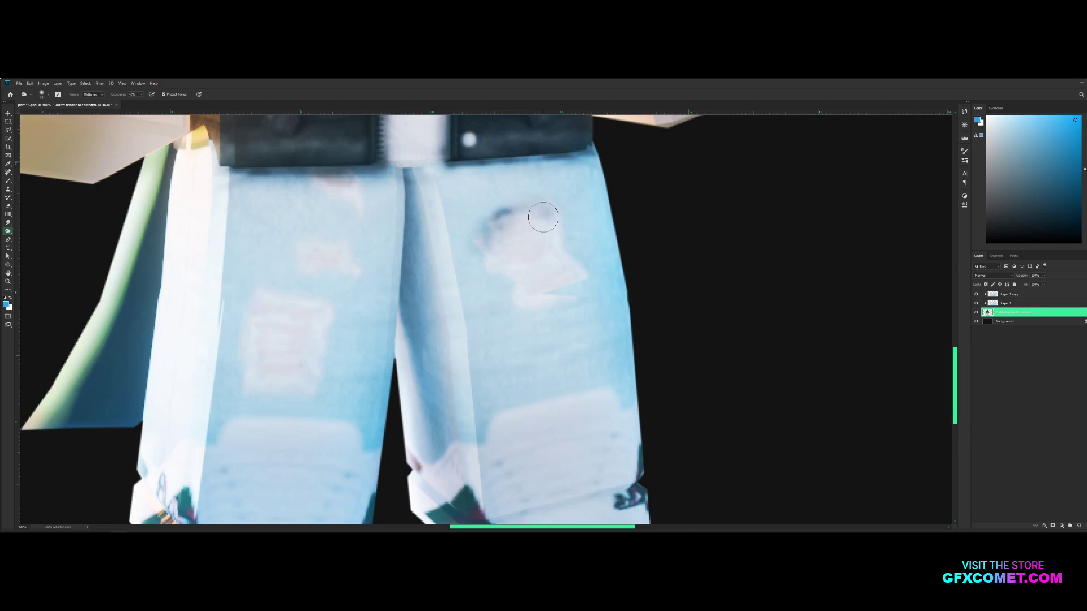
pyautogui.press(']')
pyautogui.press(']')
pyautogui.press(']')
pyautogui.moveTo(563, 265)
pyautogui.mouseDown()
pyautogui.moveTo(571, 275)
pyautogui.moveTo(531, 295)
pyautogui.moveTo(537, 259)
pyautogui.mouseUp()
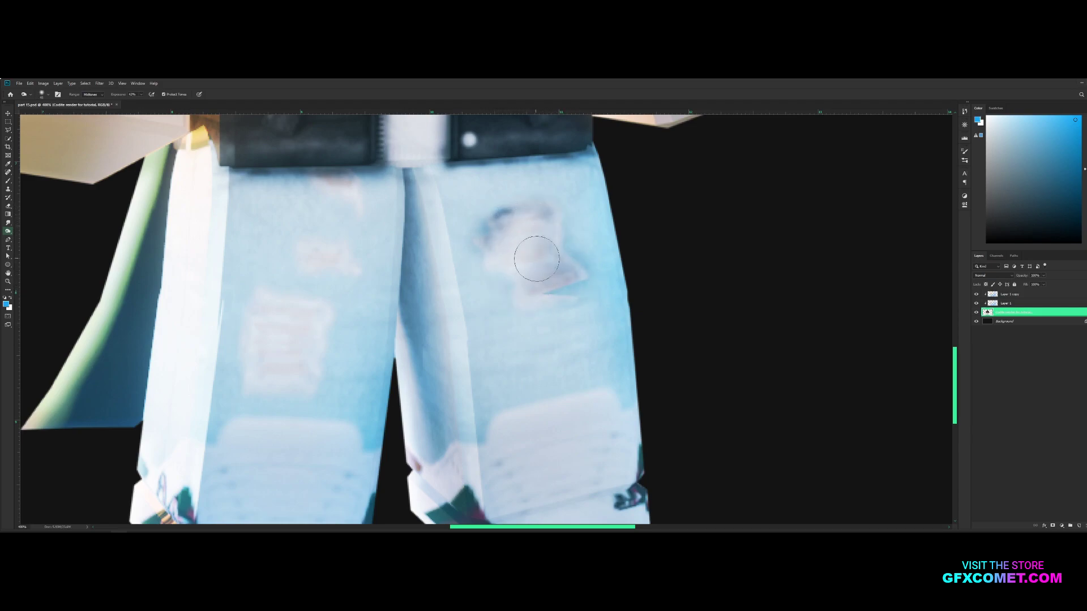
pyautogui.scroll(-3, 538, 339)
pyautogui.press(']')
pyautogui.press(']')
pyautogui.press(']')
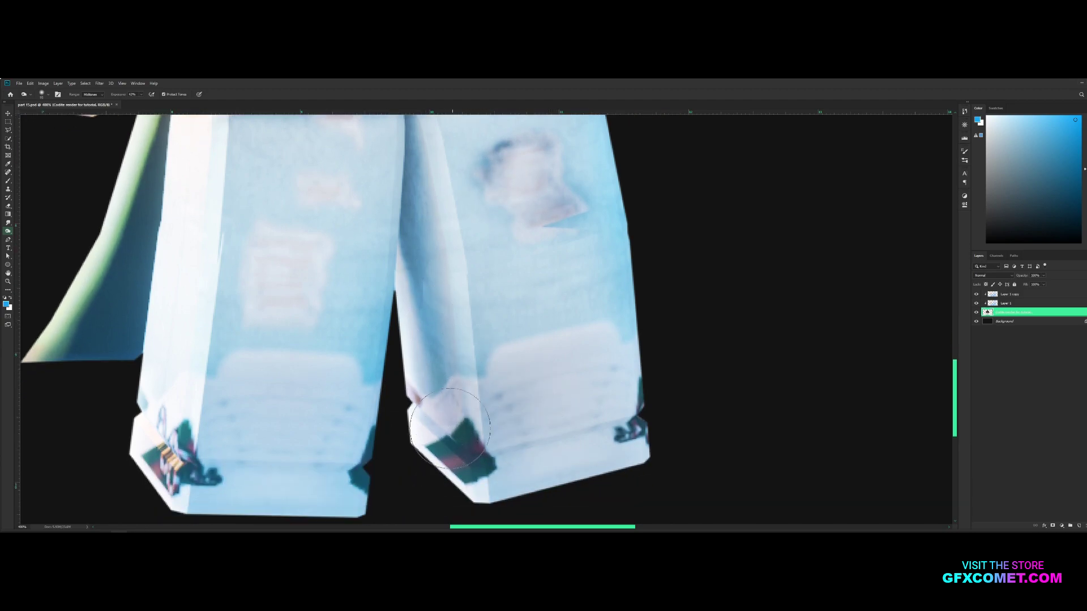
pyautogui.moveTo(450, 429)
pyautogui.mouseDown()
pyautogui.moveTo(489, 439)
pyautogui.moveTo(558, 385)
pyautogui.mouseUp()
pyautogui.moveTo(336, 362)
pyautogui.mouseDown()
pyautogui.moveTo(194, 393)
pyautogui.moveTo(270, 474)
pyautogui.mouseUp()
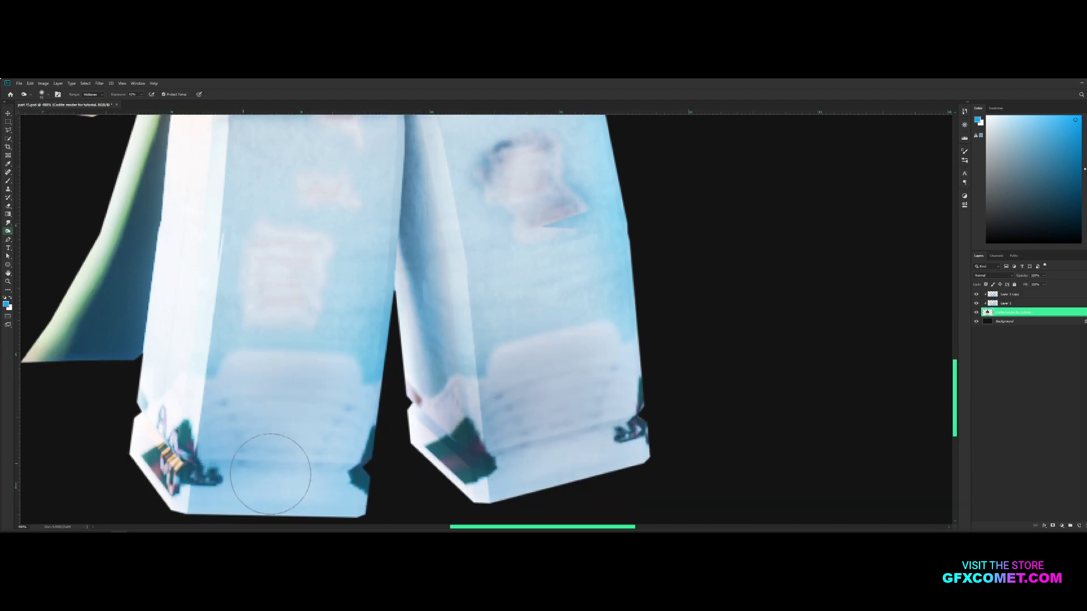
pyautogui.rightClick(12, 234)
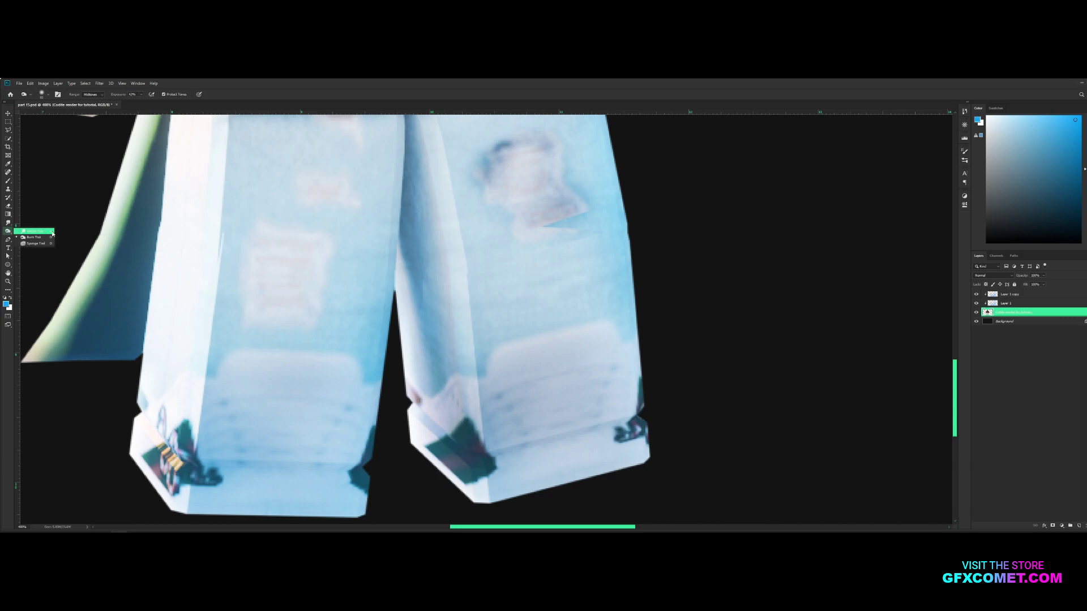
# Switch to the Dodge Tool and paint bright horizontal streaks across the lower left pant leg
pyautogui.click(51, 232)
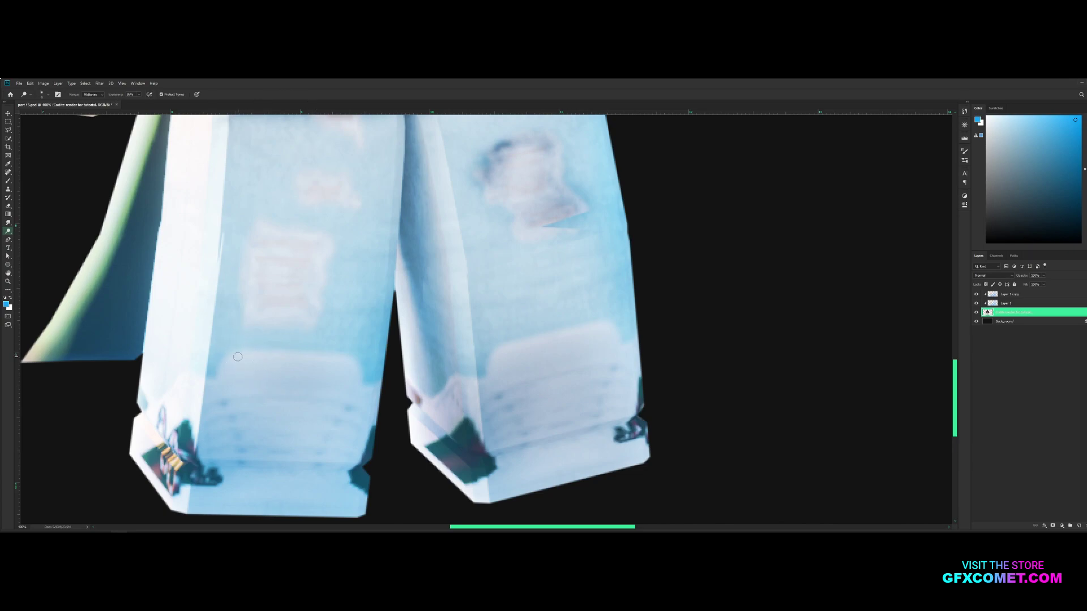
pyautogui.press(']')
pyautogui.press(']')
pyautogui.moveTo(243, 358); pyautogui.dragTo(313, 357)
pyautogui.press('[')
pyautogui.press('[')
pyautogui.press('[')
pyautogui.press('[')
pyautogui.moveTo(235, 399)
pyautogui.mouseDown()
pyautogui.moveTo(330, 398)
pyautogui.moveTo(239, 405)
pyautogui.moveTo(335, 411)
pyautogui.mouseUp()
pyautogui.moveTo(235, 419); pyautogui.dragTo(335, 421)
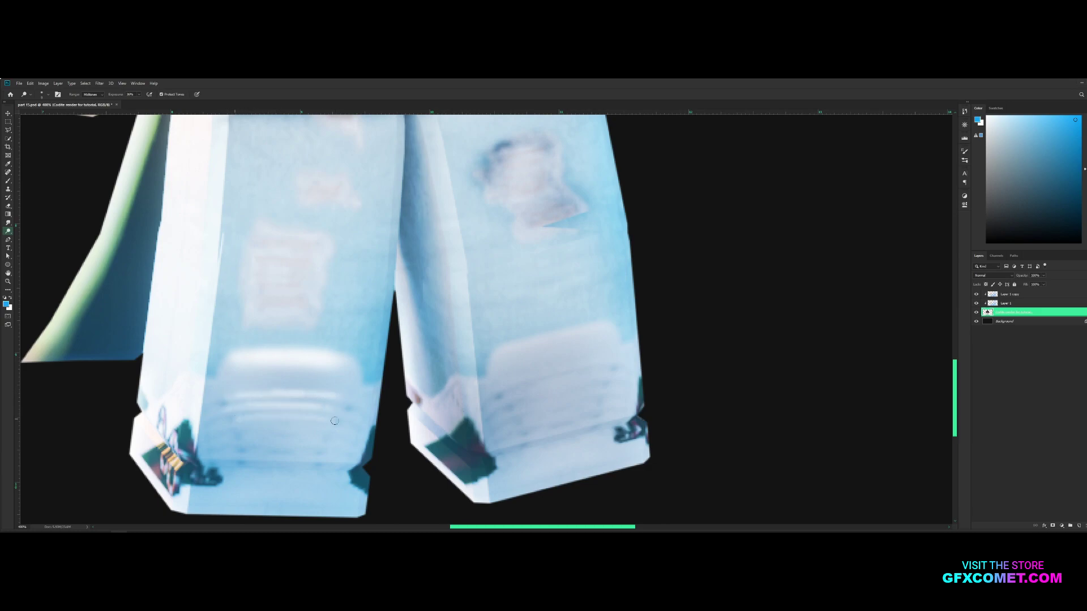
pyautogui.moveTo(246, 431); pyautogui.dragTo(312, 431)
pyautogui.moveTo(255, 455); pyautogui.dragTo(314, 456)
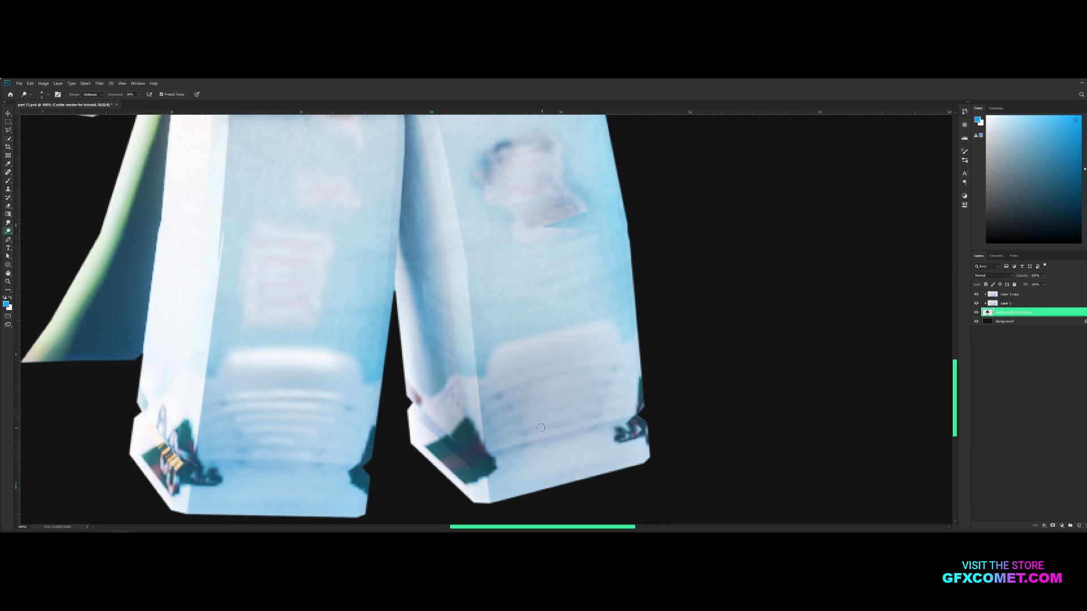
# Dodge bright streaks across the lower right pant leg and lighten the tear patch on that leg
pyautogui.moveTo(509, 374)
pyautogui.mouseDown()
pyautogui.moveTo(587, 369)
pyautogui.moveTo(528, 399)
pyautogui.moveTo(591, 391)
pyautogui.moveTo(530, 411)
pyautogui.moveTo(581, 400)
pyautogui.moveTo(538, 417)
pyautogui.moveTo(584, 417)
pyautogui.mouseUp()
pyautogui.moveTo(544, 429); pyautogui.dragTo(589, 428)
pyautogui.moveTo(495, 354)
pyautogui.mouseDown()
pyautogui.moveTo(599, 340)
pyautogui.moveTo(525, 350)
pyautogui.moveTo(551, 345)
pyautogui.mouseUp()
pyautogui.press(']')
pyautogui.press(']')
pyautogui.press(']')
pyautogui.press(']')
pyautogui.scroll(4, 544, 249)
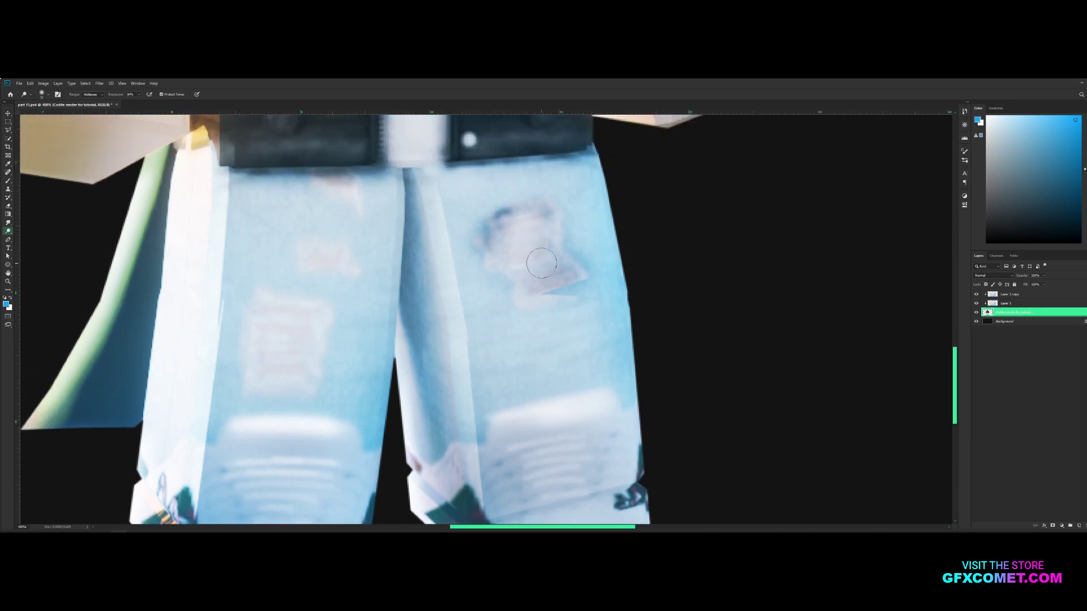
pyautogui.press(']')
pyautogui.moveTo(518, 233); pyautogui.dragTo(514, 242)
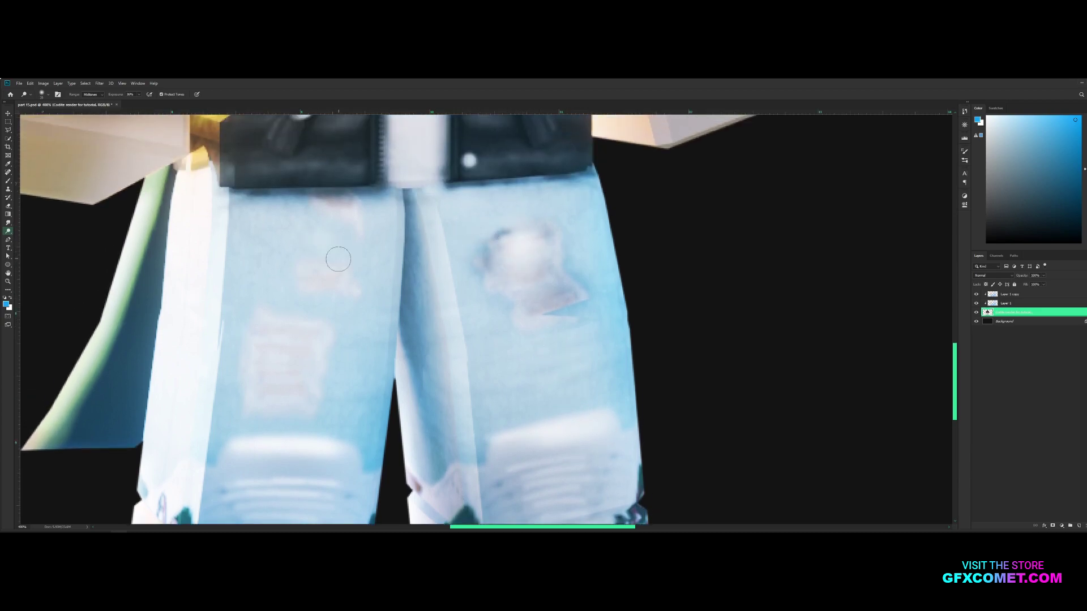
pyautogui.press('[')
pyautogui.press('[')
pyautogui.press('[')
pyautogui.scroll(10, 477, 357)
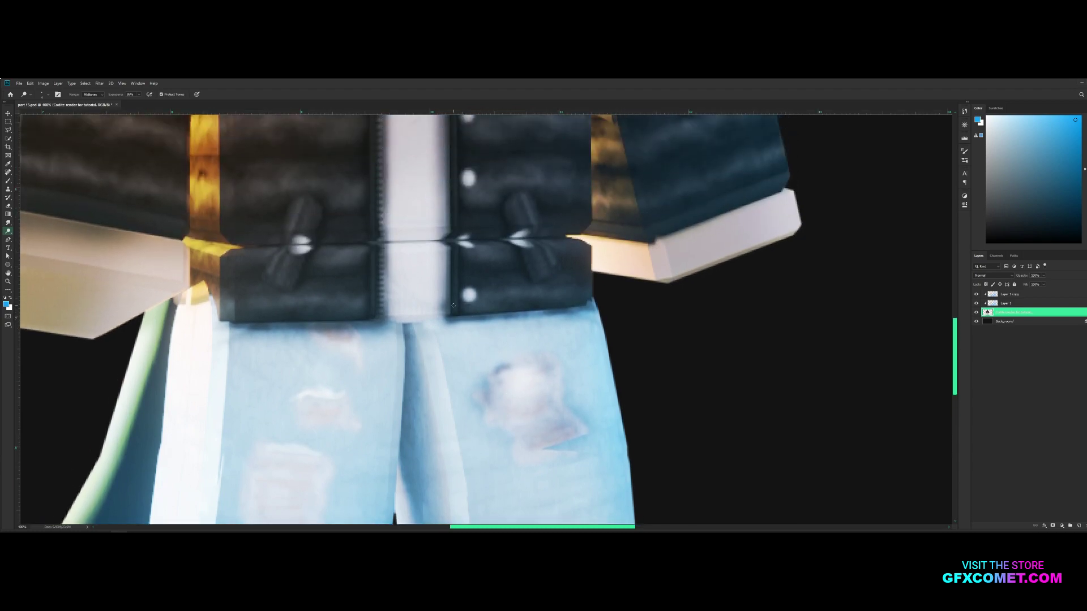
# Dodge the gold chain links and both green shoulder gems
pyautogui.scroll(3, 505, 311)
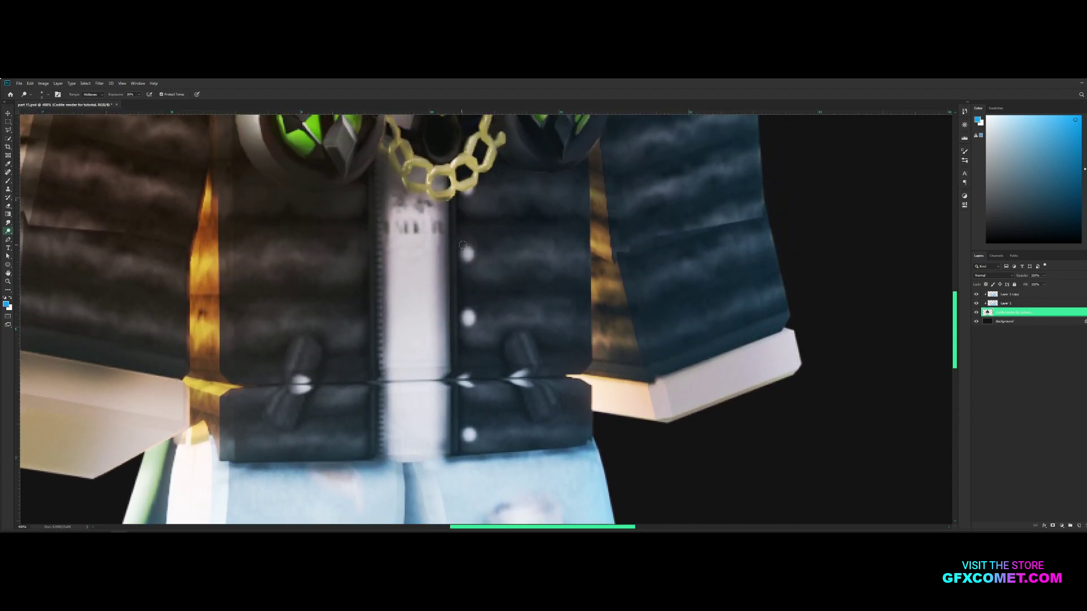
pyautogui.scroll(5, 472, 247)
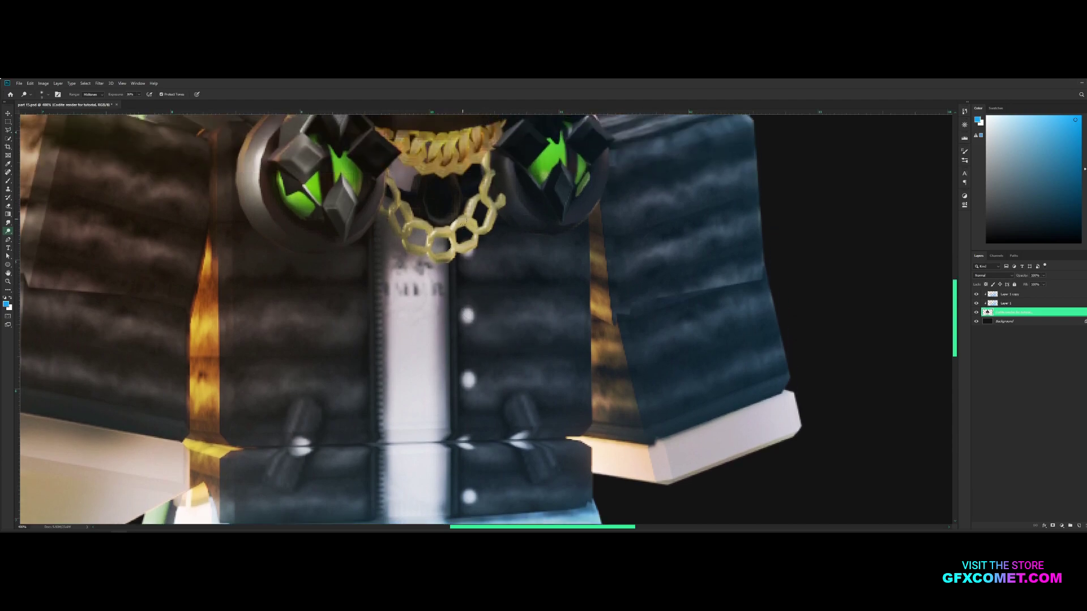
pyautogui.moveTo(435, 222)
pyautogui.mouseDown()
pyautogui.moveTo(405, 225)
pyautogui.moveTo(445, 253)
pyautogui.moveTo(420, 255)
pyautogui.moveTo(489, 227)
pyautogui.moveTo(464, 215)
pyautogui.moveTo(488, 198)
pyautogui.moveTo(433, 238)
pyautogui.moveTo(400, 201)
pyautogui.moveTo(462, 245)
pyautogui.moveTo(480, 242)
pyautogui.mouseUp()
pyautogui.scroll(3, 511, 297)
pyautogui.press(']')
pyautogui.press(']')
pyautogui.scroll(1, 552, 267)
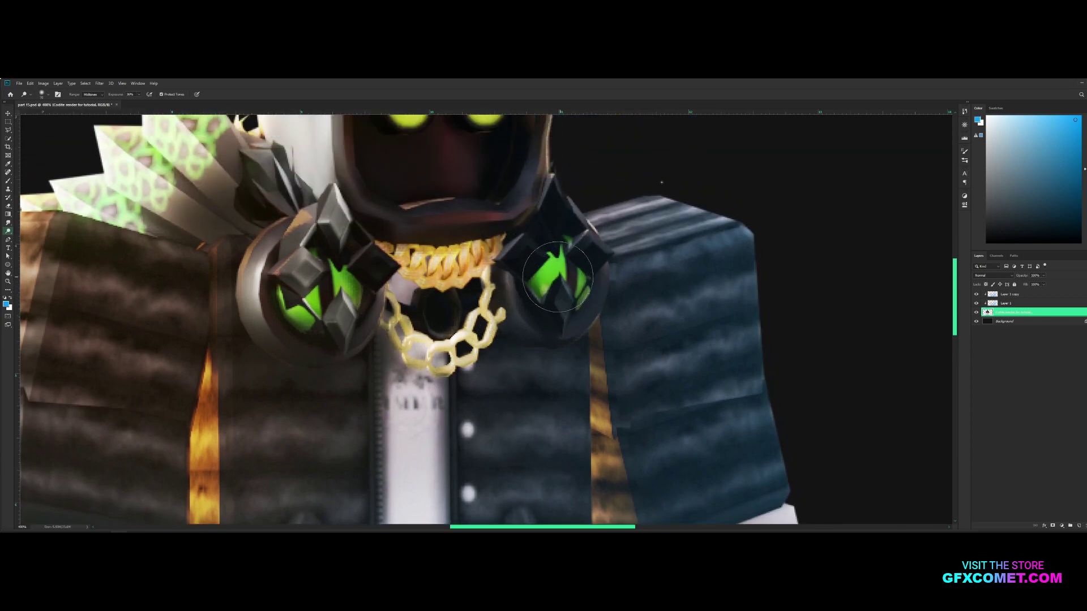
pyautogui.moveTo(546, 272); pyautogui.dragTo(554, 278)
pyautogui.press(']')
pyautogui.press(']')
pyautogui.press(']')
pyautogui.press(']')
pyautogui.press(']')
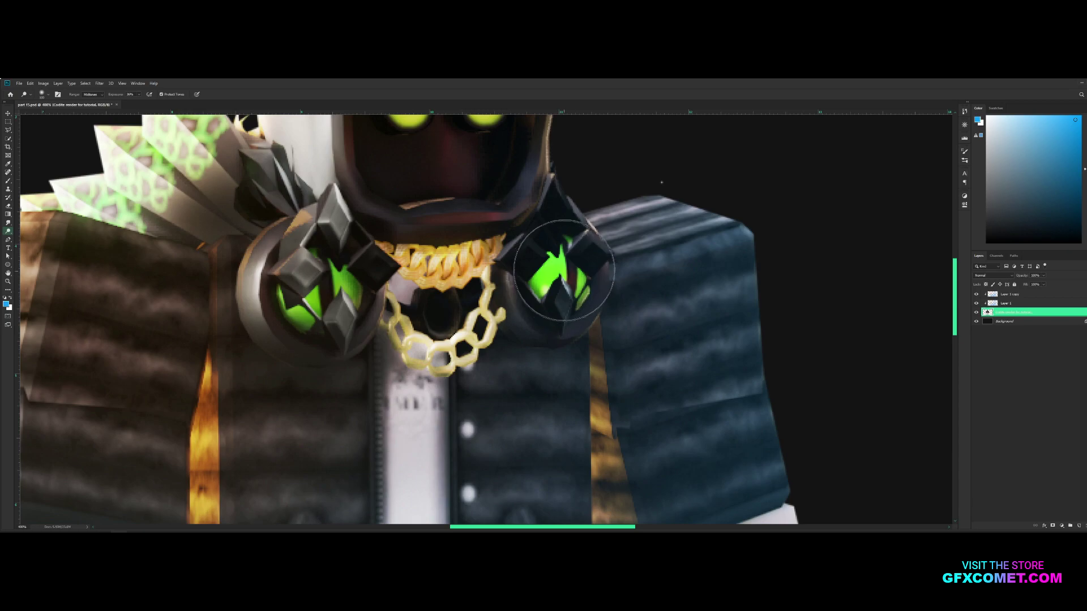
pyautogui.moveTo(271, 247)
pyautogui.mouseDown()
pyautogui.moveTo(334, 272)
pyautogui.moveTo(300, 275)
pyautogui.moveTo(337, 262)
pyautogui.moveTo(326, 300)
pyautogui.moveTo(346, 317)
pyautogui.mouseUp()
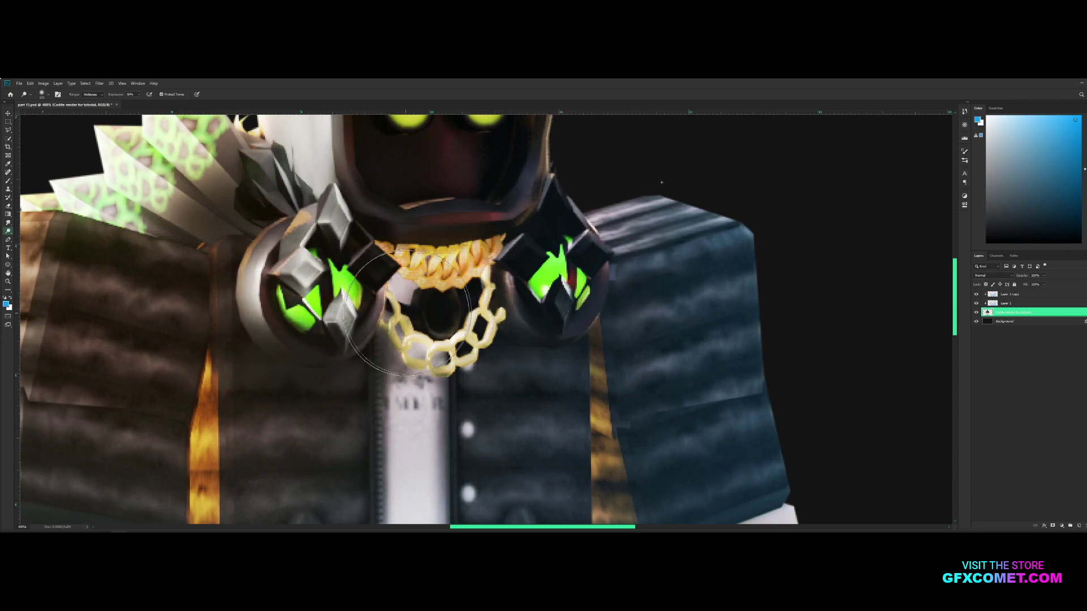
# Brighten both glowing eyes, the left spikes, the hood gem and the left gem again
pyautogui.scroll(6, 489, 215)
pyautogui.scroll(1, 489, 214)
pyautogui.press('[')
pyautogui.press('[')
pyautogui.moveTo(375, 242)
pyautogui.mouseDown()
pyautogui.moveTo(387, 270)
pyautogui.moveTo(513, 264)
pyautogui.mouseUp()
pyautogui.moveTo(207, 267); pyautogui.dragTo(240, 275)
pyautogui.scroll(2, 241, 276)
pyautogui.moveTo(405, 170)
pyautogui.mouseDown()
pyautogui.moveTo(437, 186)
pyautogui.moveTo(493, 177)
pyautogui.mouseUp()
pyautogui.moveTo(286, 214)
pyautogui.mouseDown()
pyautogui.moveTo(291, 241)
pyautogui.moveTo(270, 222)
pyautogui.mouseUp()
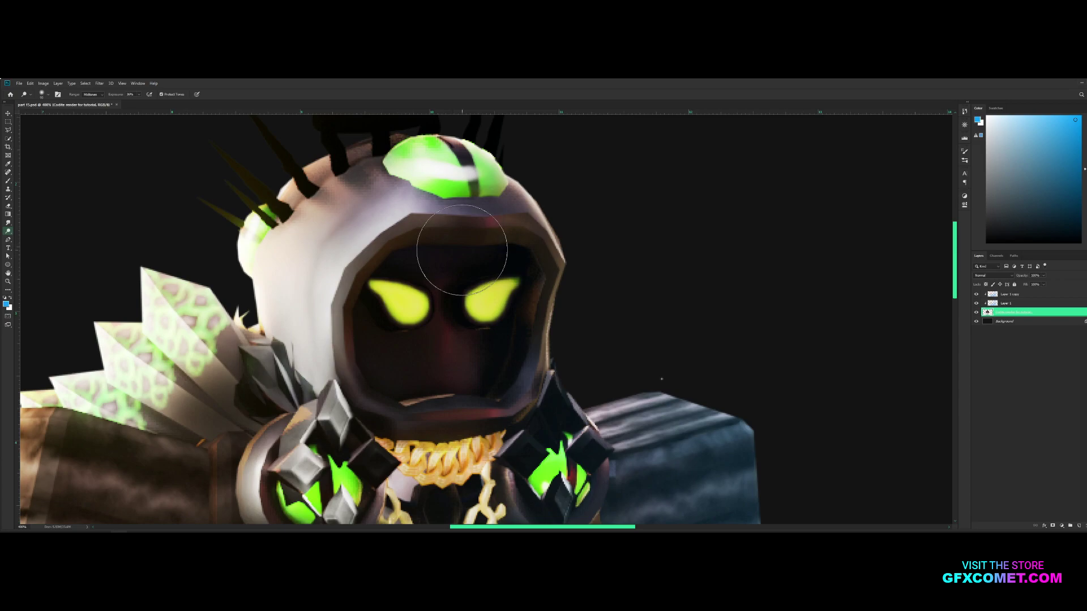
# Add a new empty layer above Layer 1 copy and pick a bright green brush colour
pyautogui.press('v')
pyautogui.hotkey('ctrl', '-')
pyautogui.hotkey('ctrl', '-')
pyautogui.hotkey('ctrl', '-')
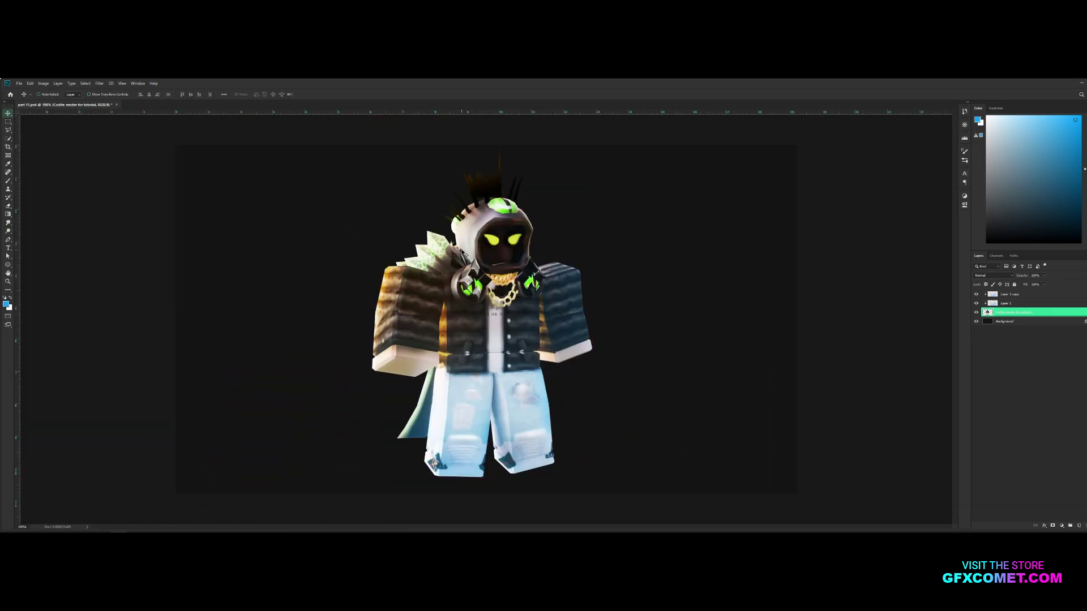
pyautogui.click(1045, 296)
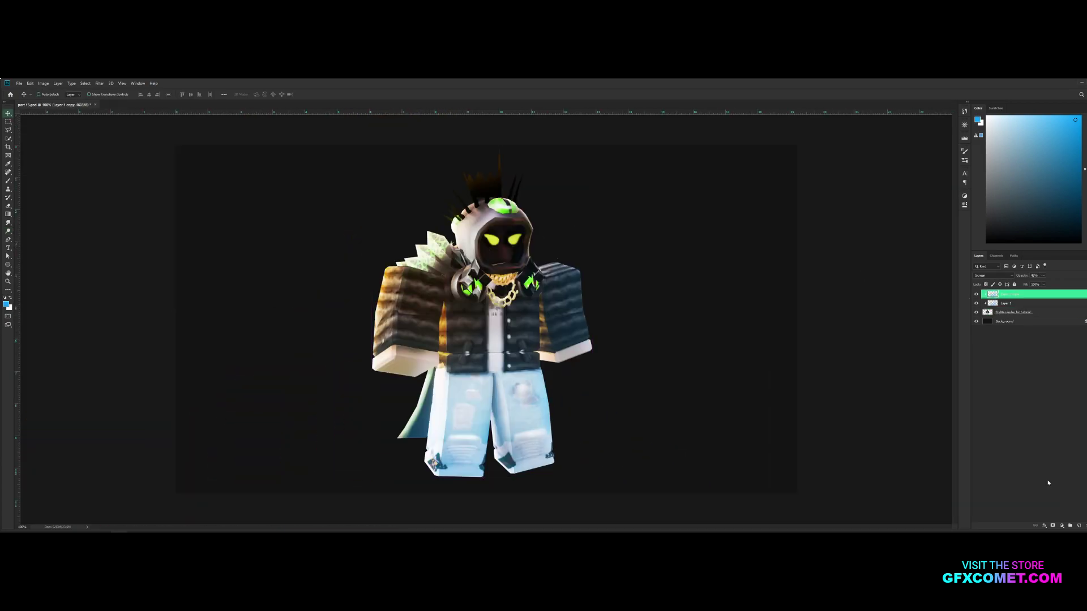
pyautogui.click(1070, 525)
pyautogui.press('b')
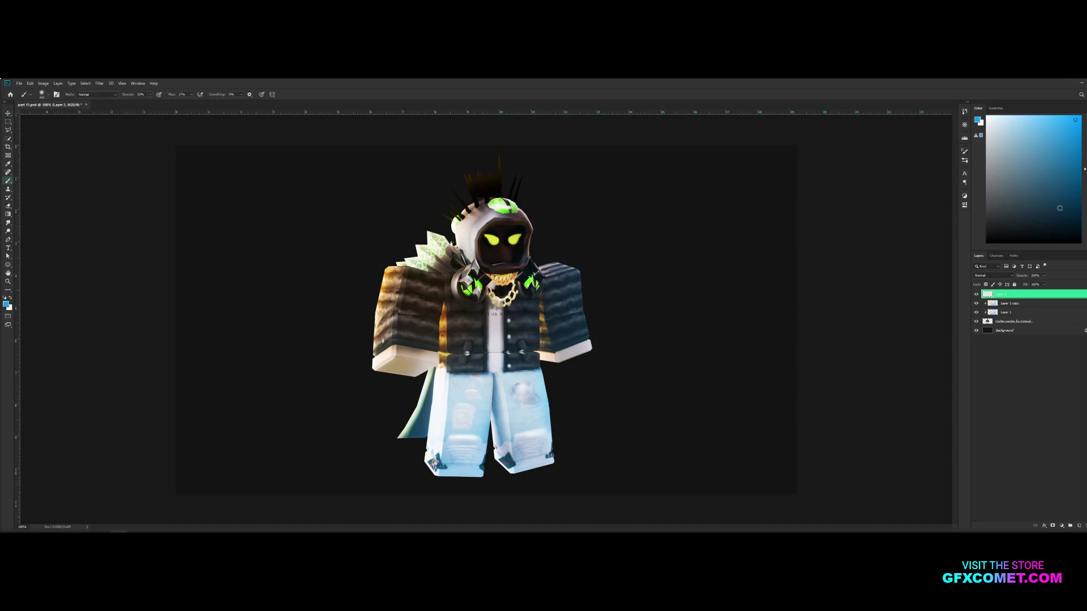
pyautogui.click(1085, 197)
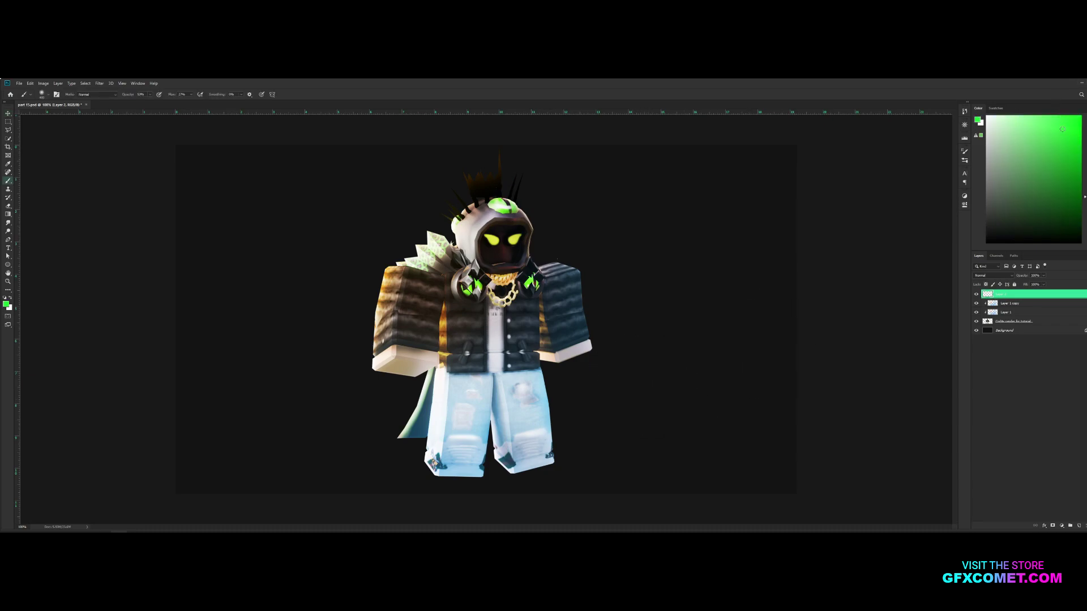
pyautogui.click(1072, 126)
# Paint soft green glows over the helmet's top and side gems and both shoulder gems
pyautogui.scroll(4, 482, 185)
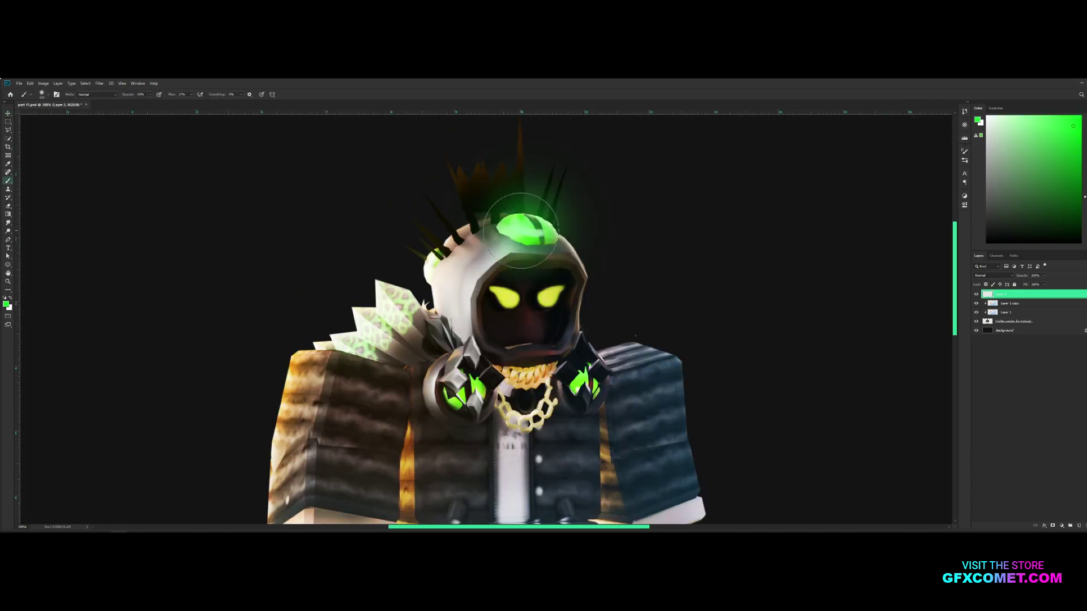
pyautogui.click(527, 221)
pyautogui.click(534, 209)
pyautogui.press('[')
pyautogui.press('[')
pyautogui.press('[')
pyautogui.press('[')
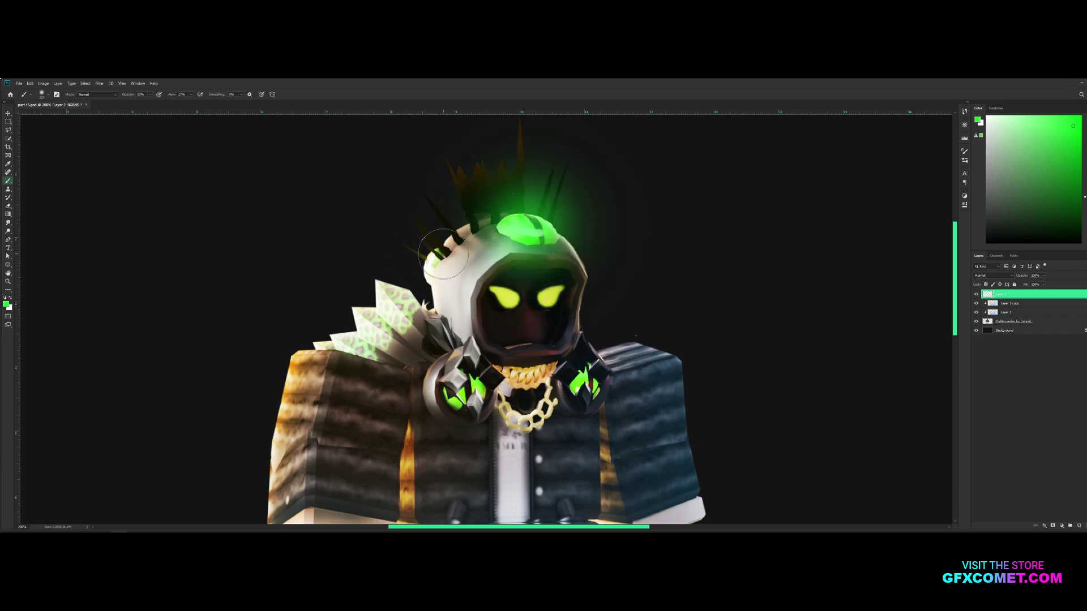
pyautogui.click(433, 260)
pyautogui.click(433, 263)
pyautogui.press(']')
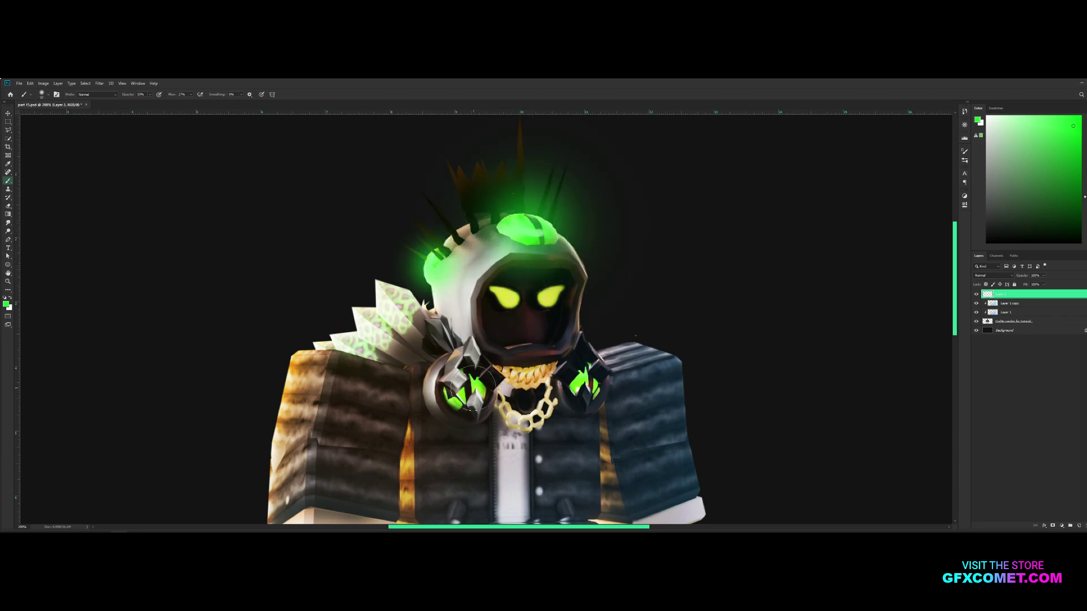
pyautogui.moveTo(470, 379); pyautogui.dragTo(467, 388)
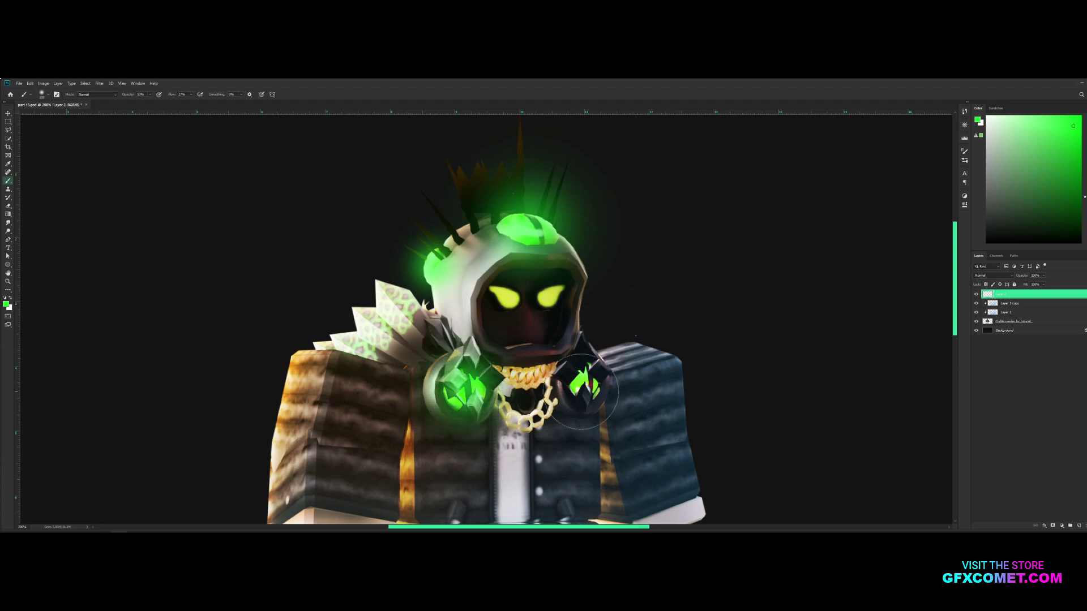
pyautogui.press('[')
pyautogui.moveTo(583, 379); pyautogui.dragTo(589, 385)
# Set the glow layer to Screen, duplicate it, and set the copy to Overlay at 23% opacity
pyautogui.press('v')
pyautogui.click(993, 275)
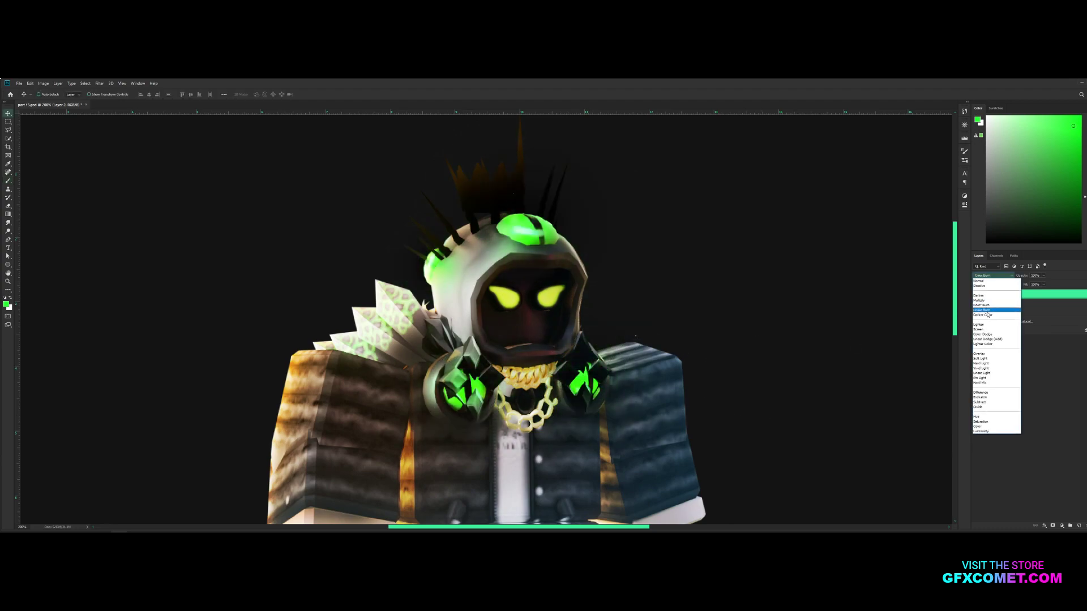
pyautogui.click(988, 330)
pyautogui.hotkey('ctrl', 'j')
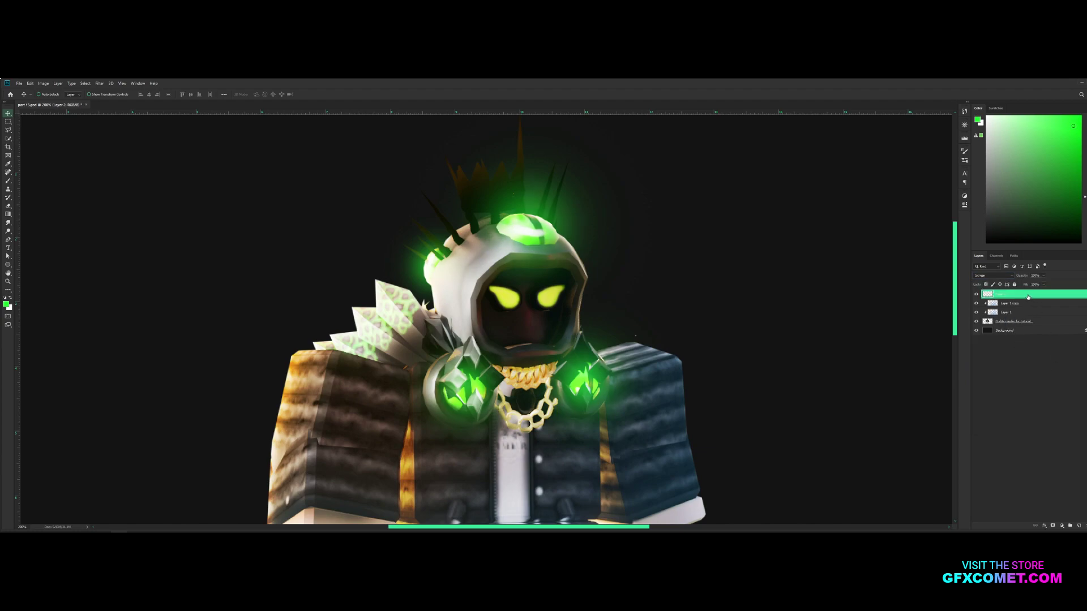
pyautogui.click(993, 275)
pyautogui.click(981, 345)
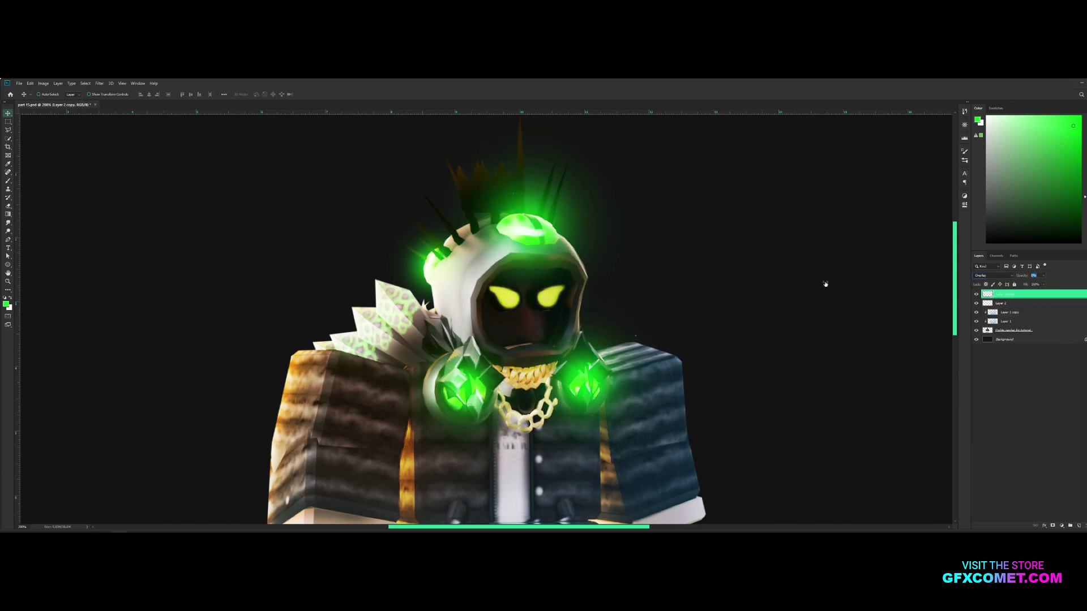
pyautogui.press('2')
pyautogui.press('3')
pyautogui.hotkey('alt', '[')
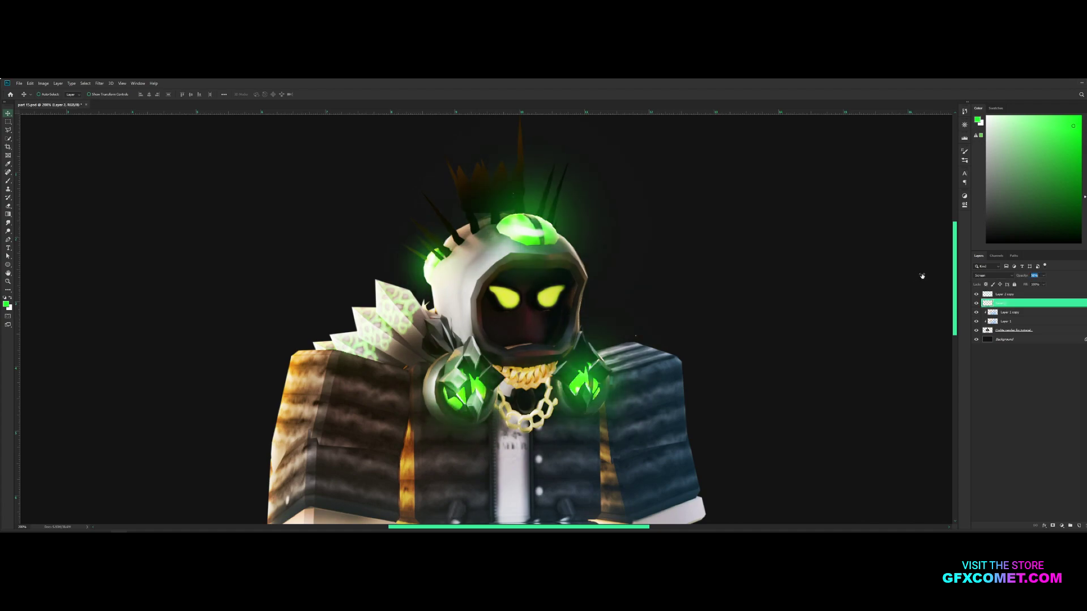
pyautogui.hotkey('ctrl', '-')
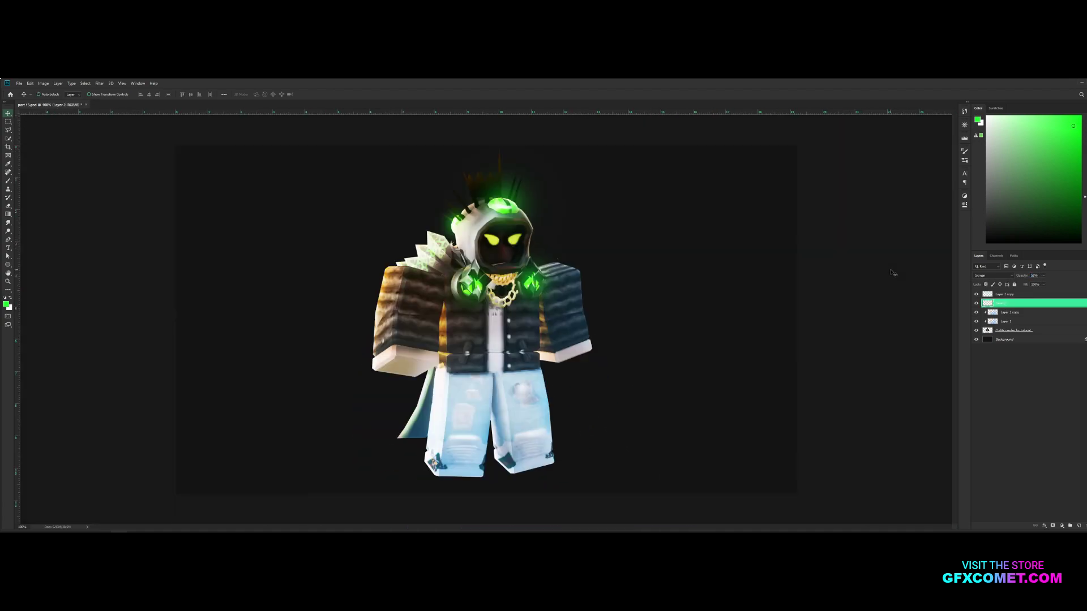
# Merge the layers from Layer 2 copy down to the character render into one layer
pyautogui.click(1045, 297)
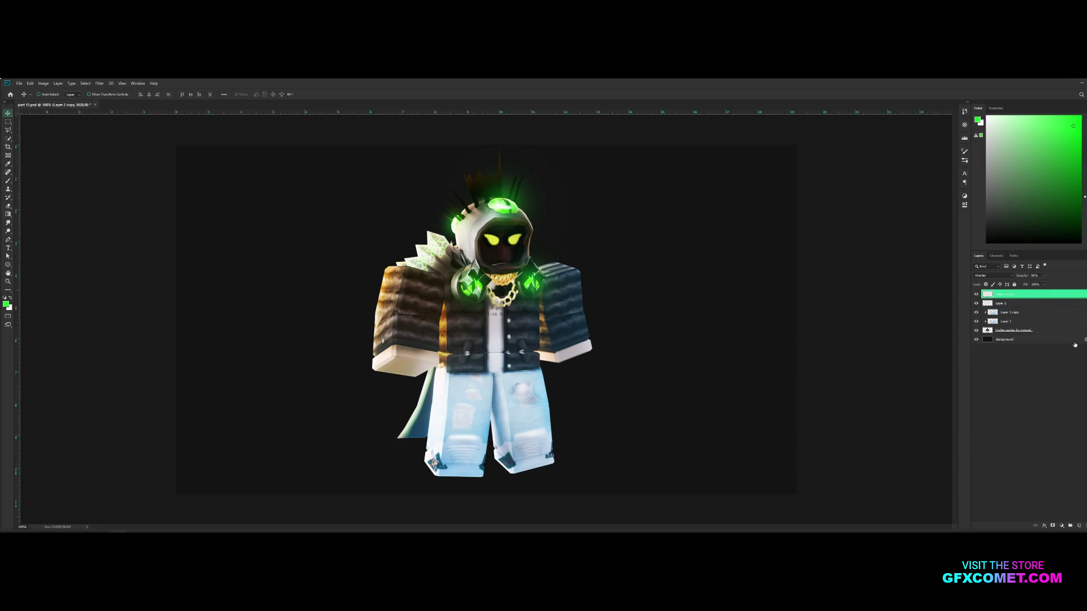
pyautogui.keyDown('shift'); pyautogui.click(1041, 331); pyautogui.keyUp('shift')
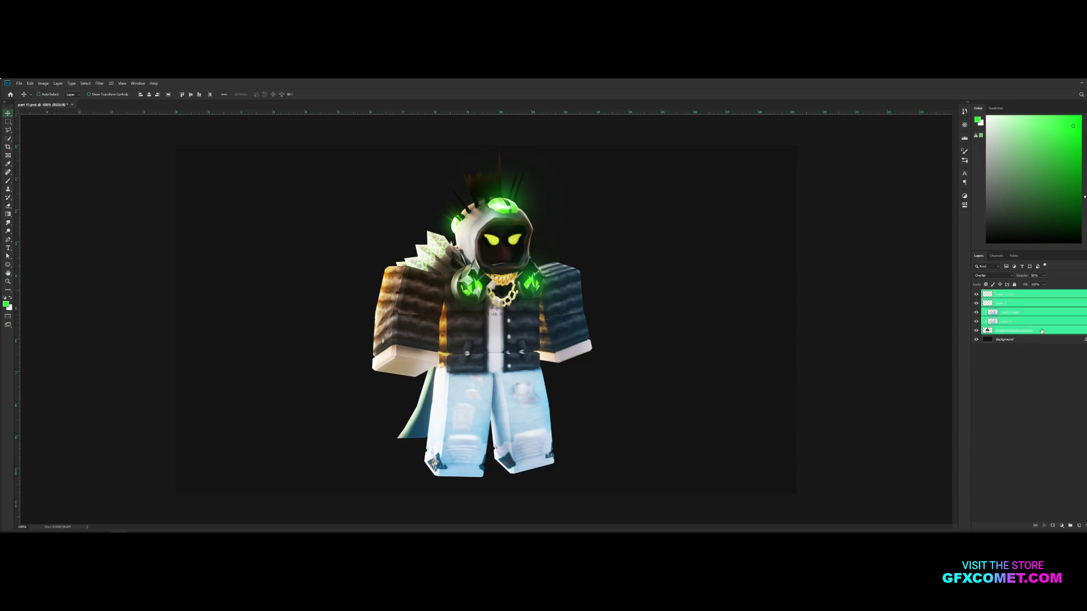
pyautogui.rightClick(1026, 322)
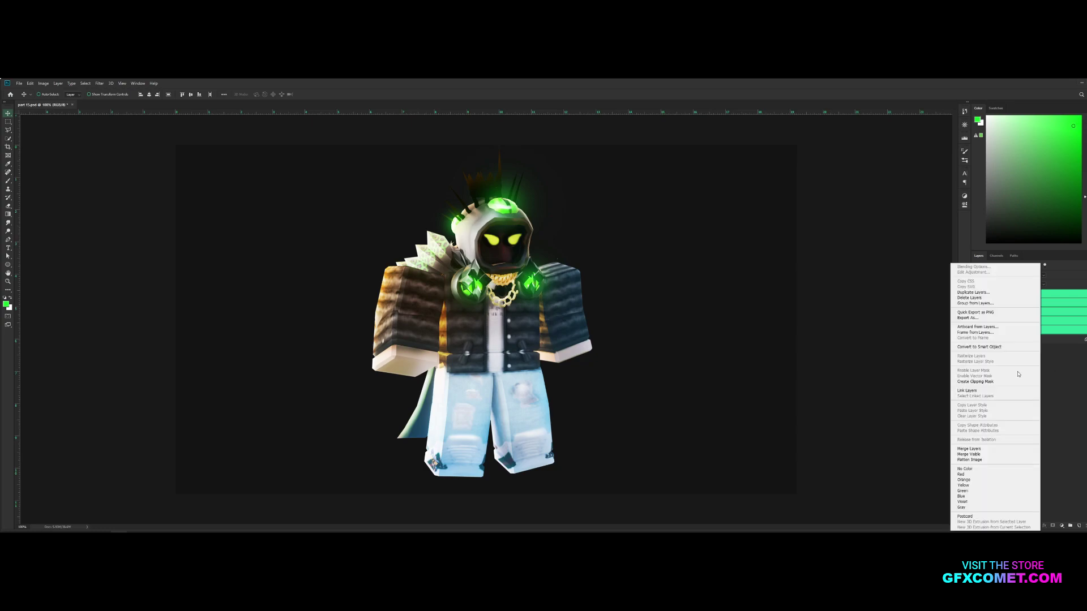
pyautogui.click(993, 348)
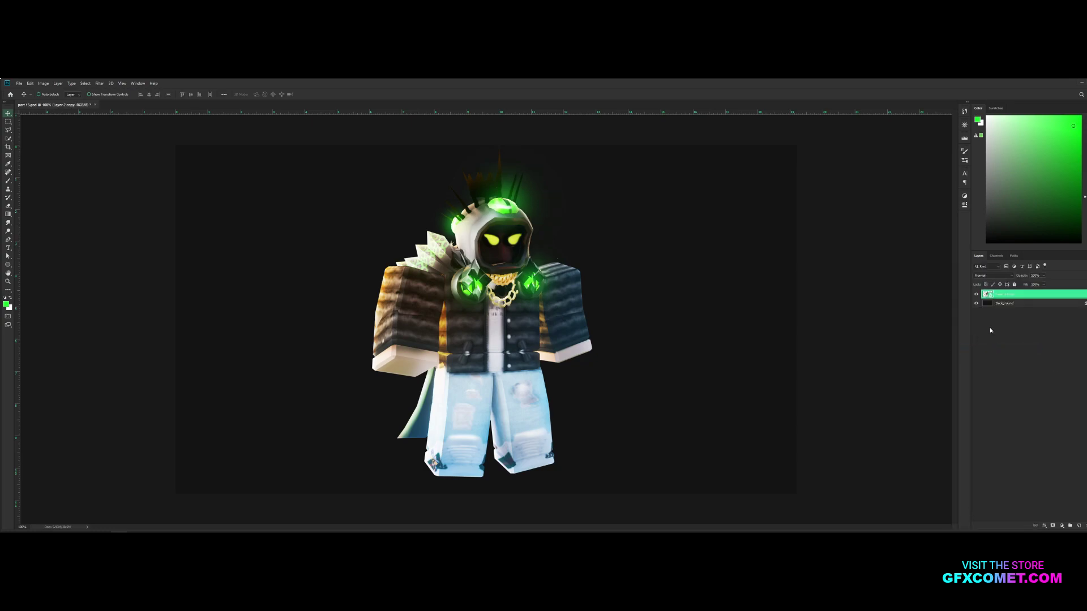
# Duplicate the merged layer, rasterize the copy, duplicate again, and open Camera Raw Filter on the top copy
pyautogui.hotkey('ctrl', 'j')
pyautogui.click(976, 303)
pyautogui.rightClick(1031, 298)
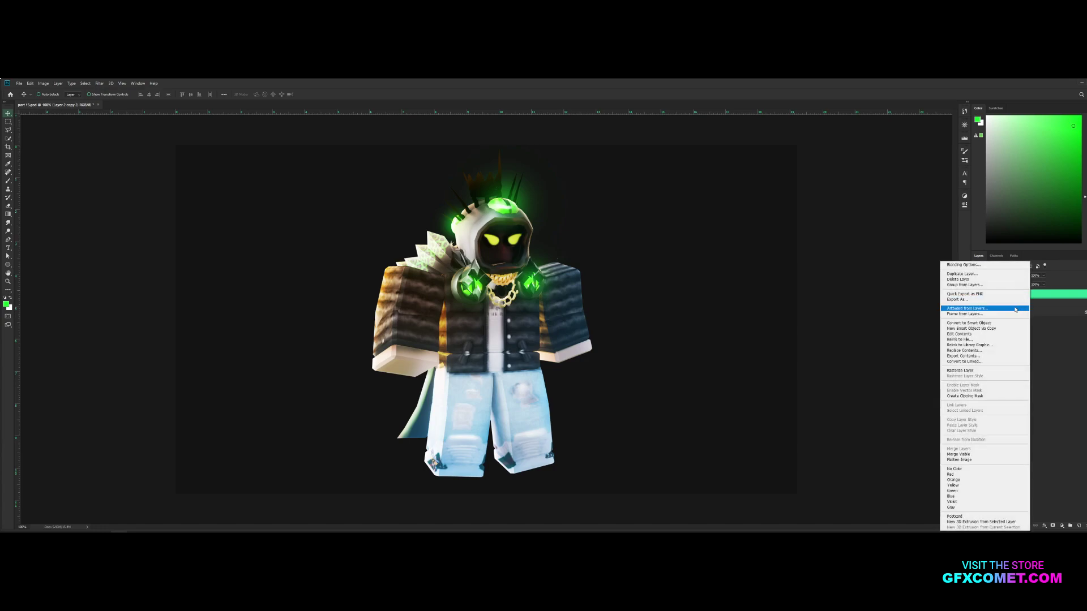
pyautogui.click(1011, 370)
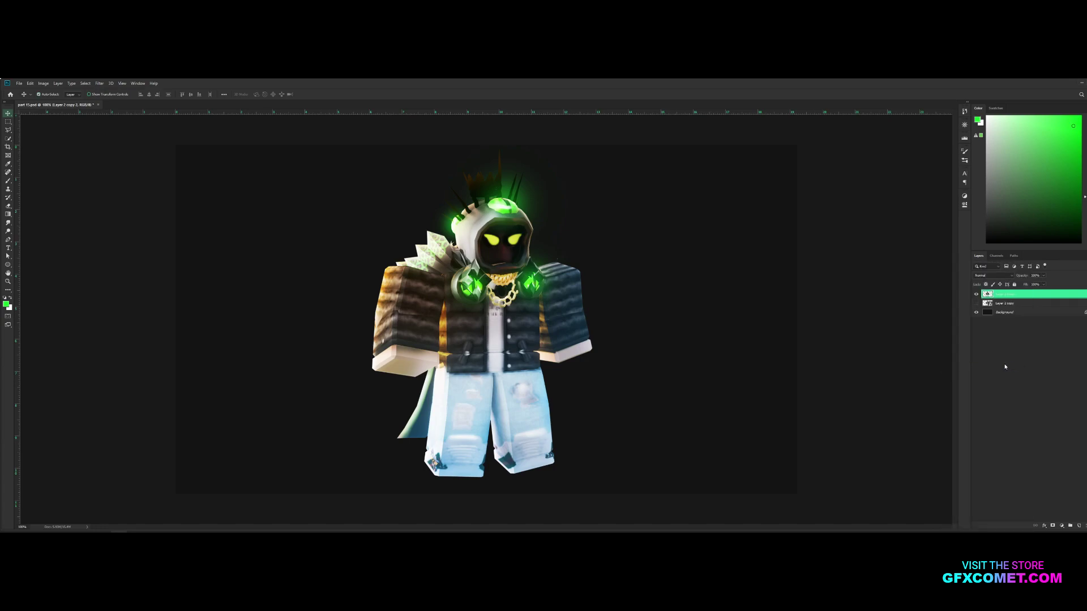
pyautogui.hotkey('ctrl', 'j')
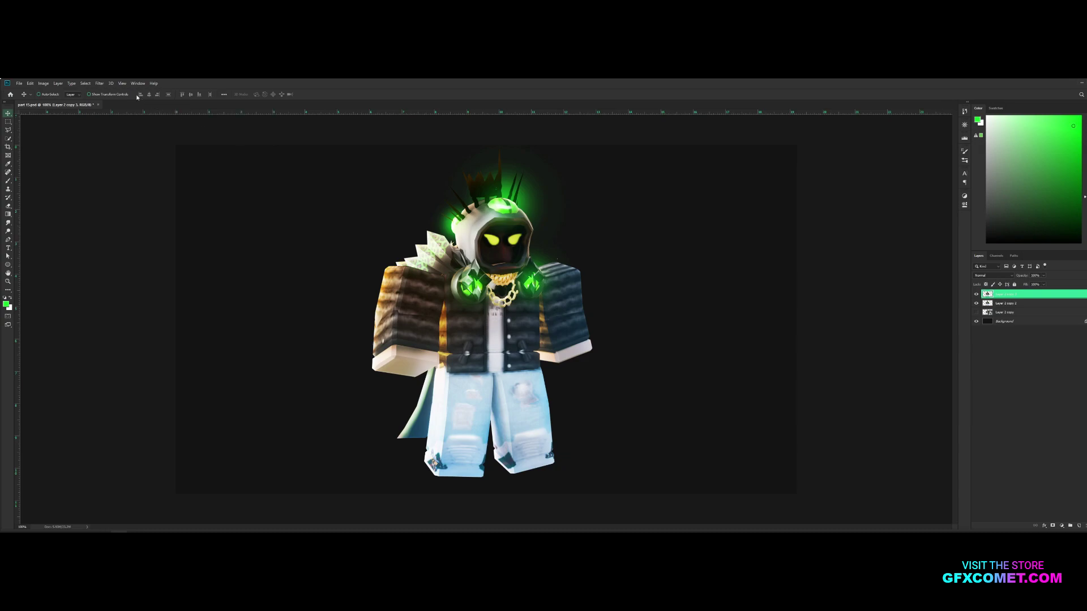
pyautogui.click(99, 83)
pyautogui.click(113, 129)
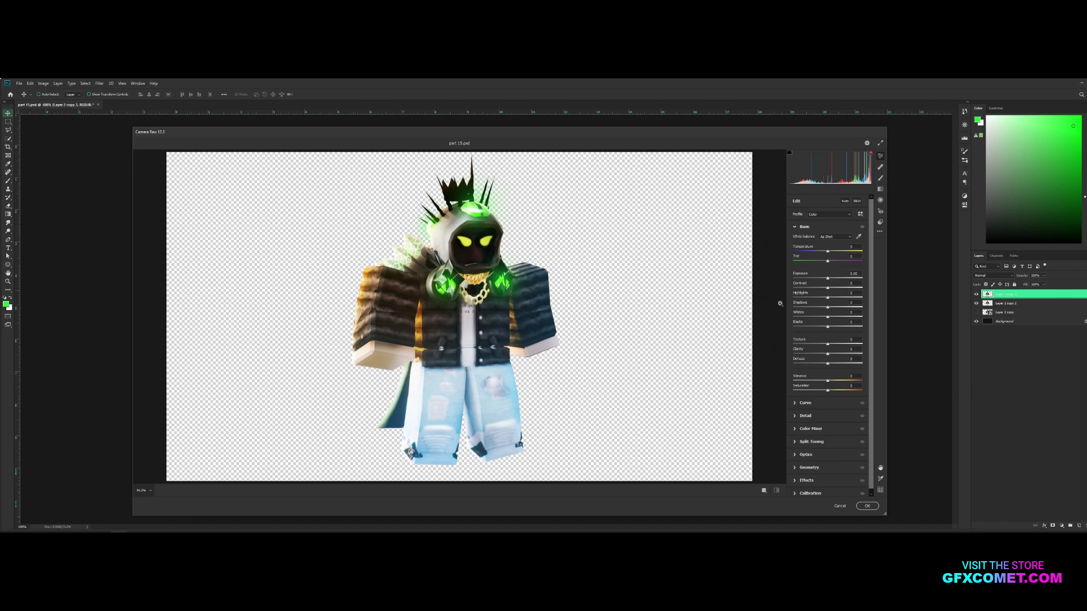
# In Camera Raw Basic, push Texture to +100, tune Shadows, then ease back Clarity and Texture
pyautogui.click(600, 319)
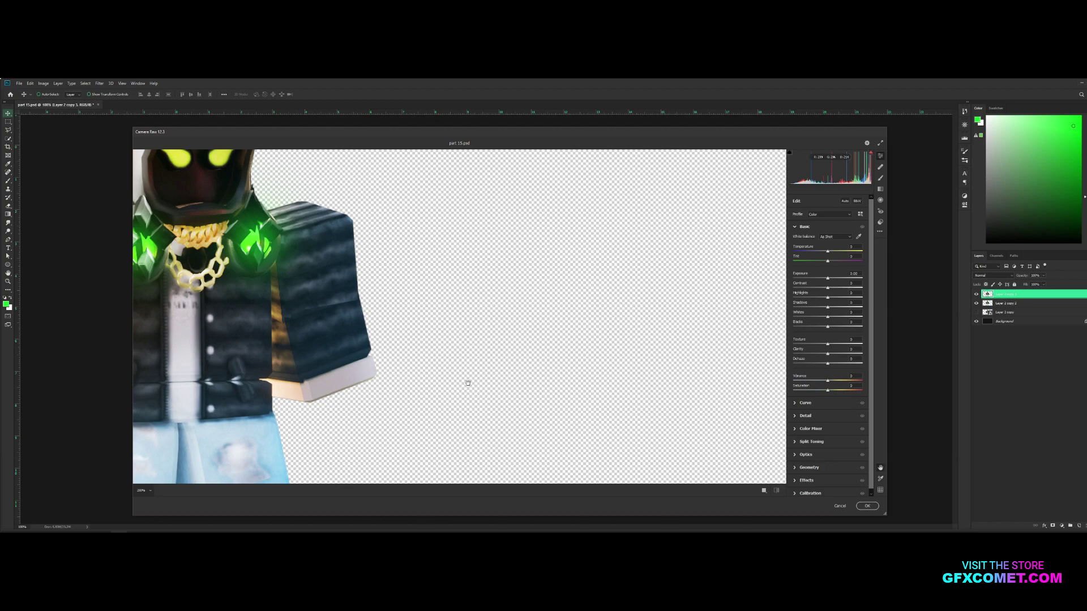
pyautogui.moveTo(467, 383); pyautogui.dragTo(683, 400)
pyautogui.hotkey('ctrl', '-')
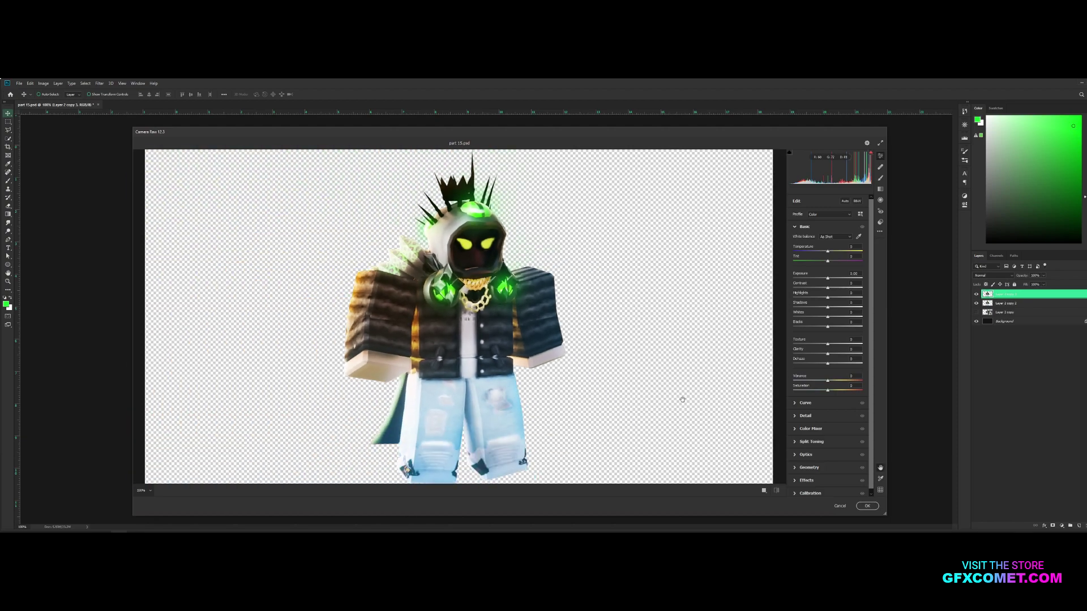
pyautogui.moveTo(828, 347)
pyautogui.mouseDown()
pyautogui.moveTo(876, 343)
pyautogui.moveTo(825, 355)
pyautogui.moveTo(839, 354)
pyautogui.mouseUp()
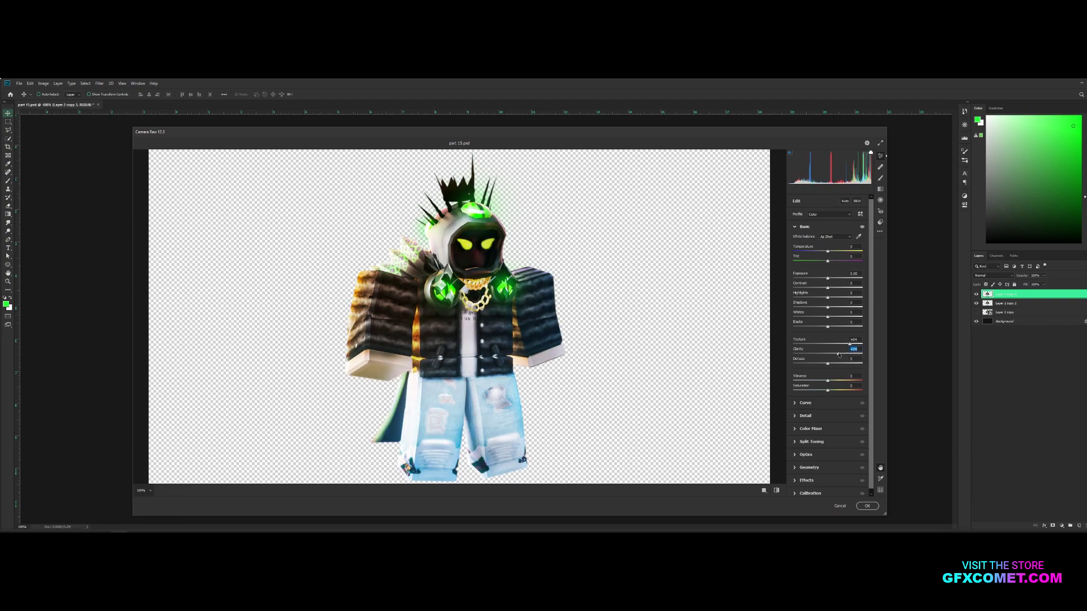
pyautogui.moveTo(828, 307); pyautogui.dragTo(830, 277)
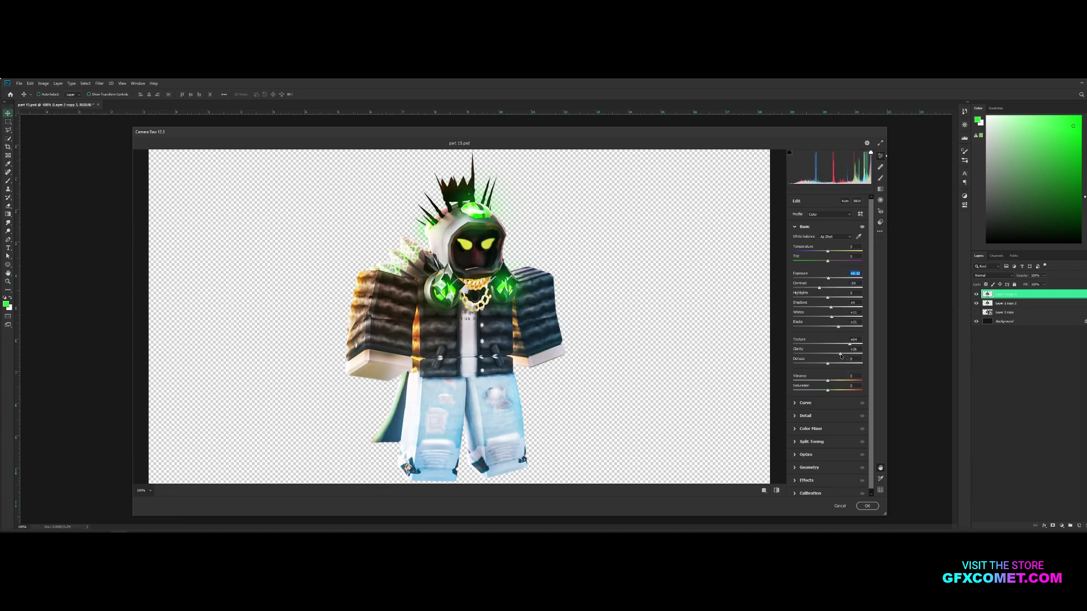
pyautogui.moveTo(841, 355)
pyautogui.mouseDown()
pyautogui.moveTo(805, 342)
pyautogui.moveTo(841, 344)
pyautogui.mouseUp()
# Raise Detail Sharpening to 150 and apply the Camera Raw filter
pyautogui.click(822, 417)
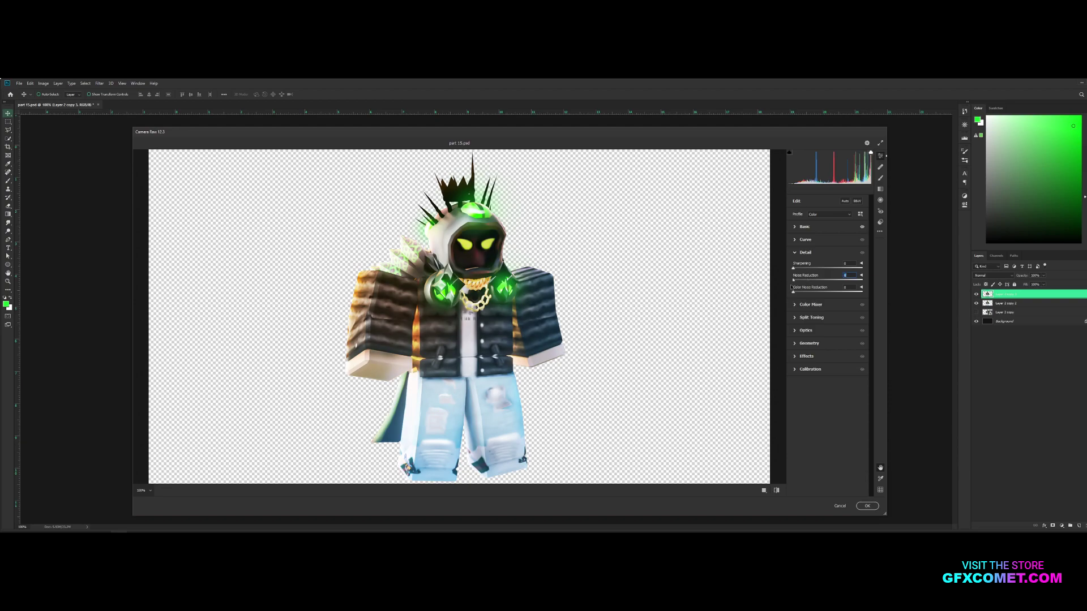
pyautogui.moveTo(810, 269); pyautogui.dragTo(875, 272)
pyautogui.click(866, 506)
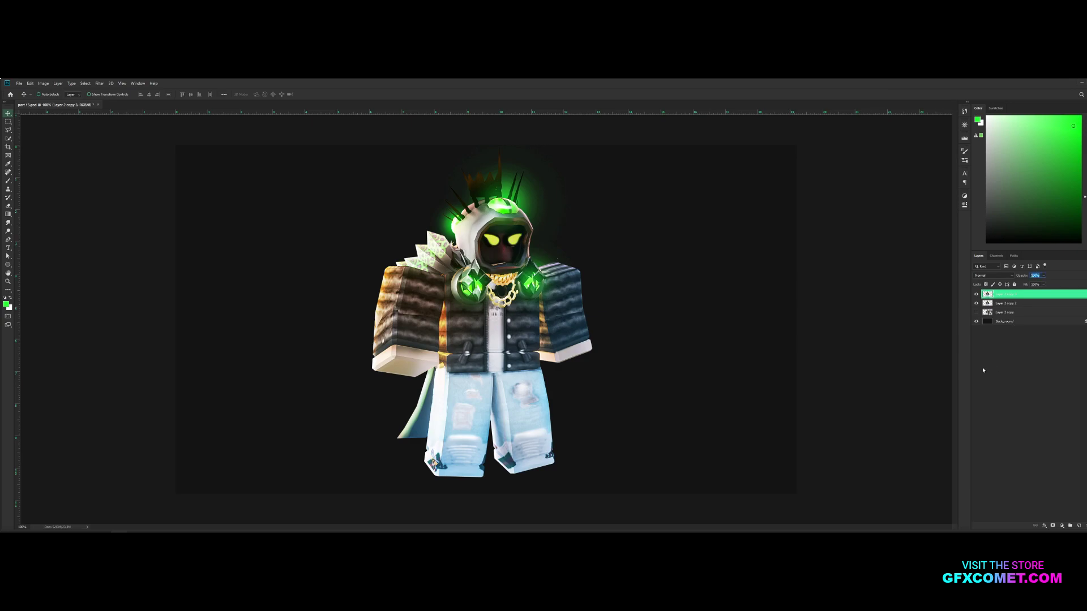
# Lower the sharpened top layer's Opacity by typing 355 in the Opacity field, then deselect the layers
pyautogui.write('3')
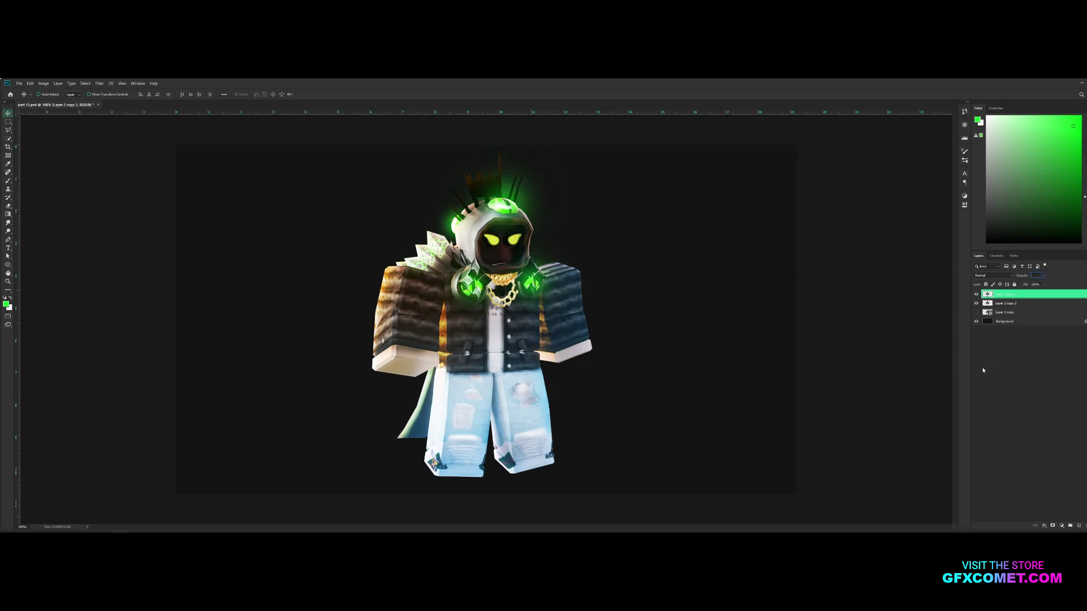
pyautogui.write('55')
pyautogui.click(991, 353)
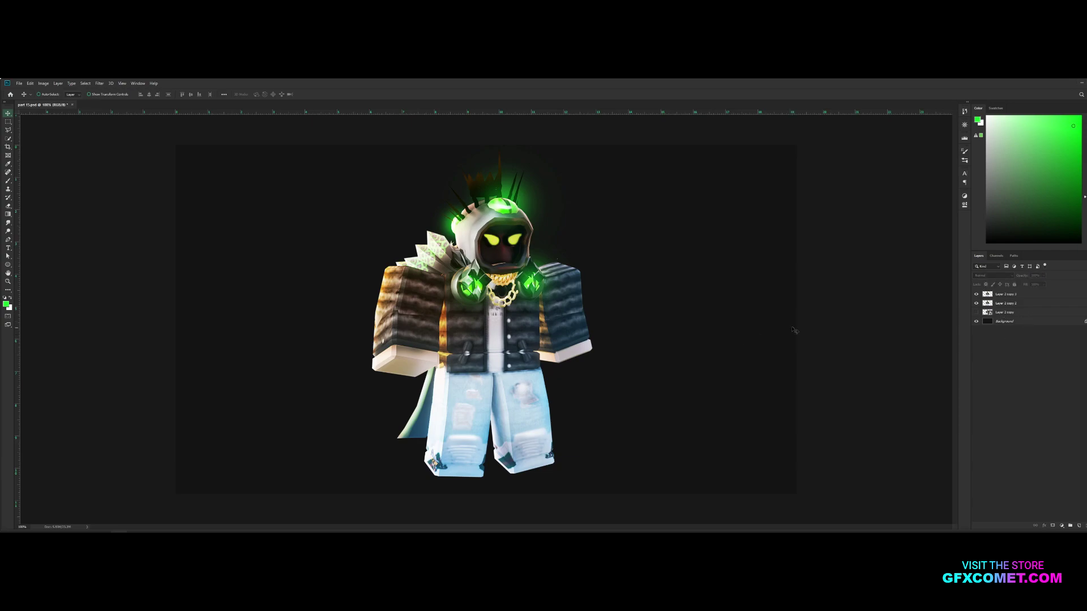